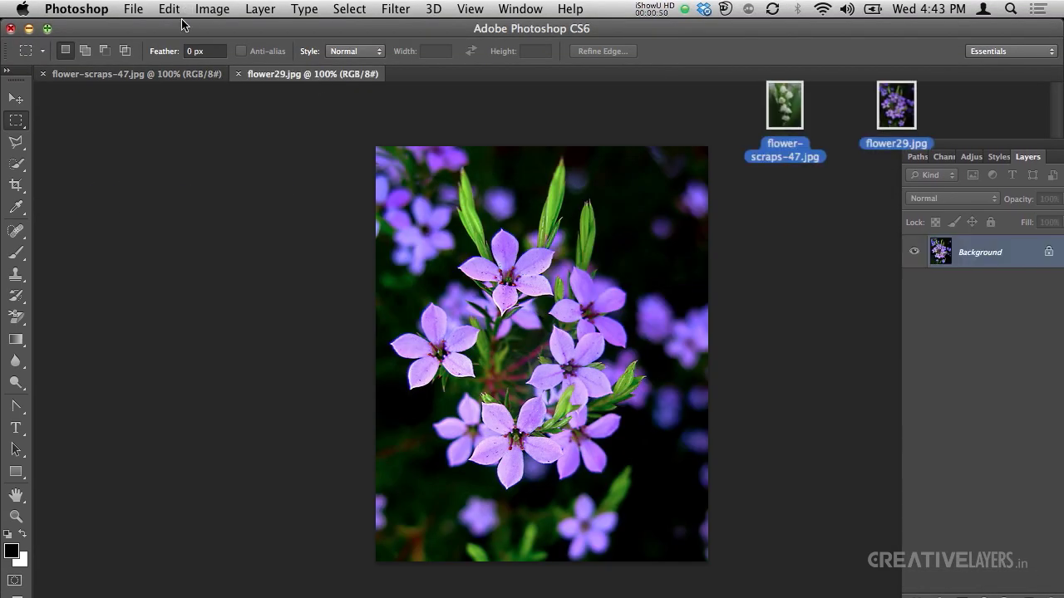
Step: Open the image IN12_FLOWER_SHOW2_7740f.jpg alongside the two flower photos
left_click(137, 10)
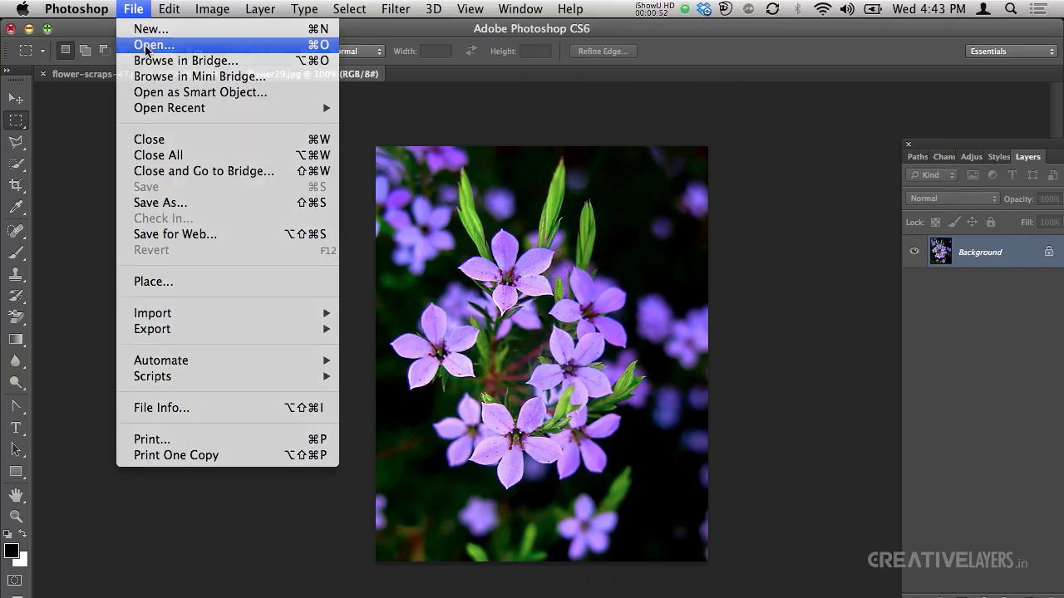
left_click(148, 43)
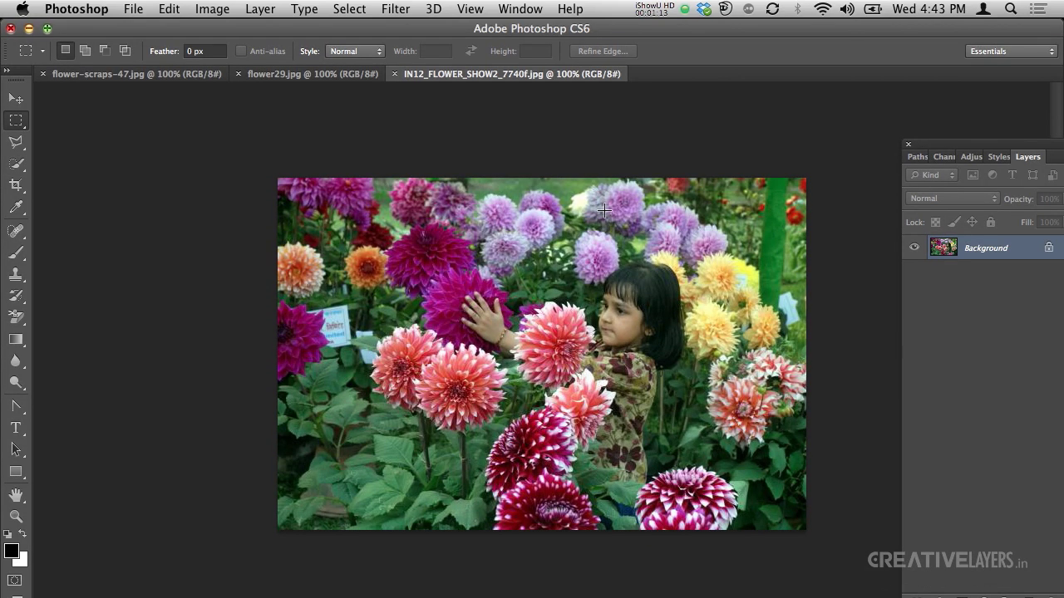
Step: Create a new blank document using the Default Photoshop Size preset
key("super+o")
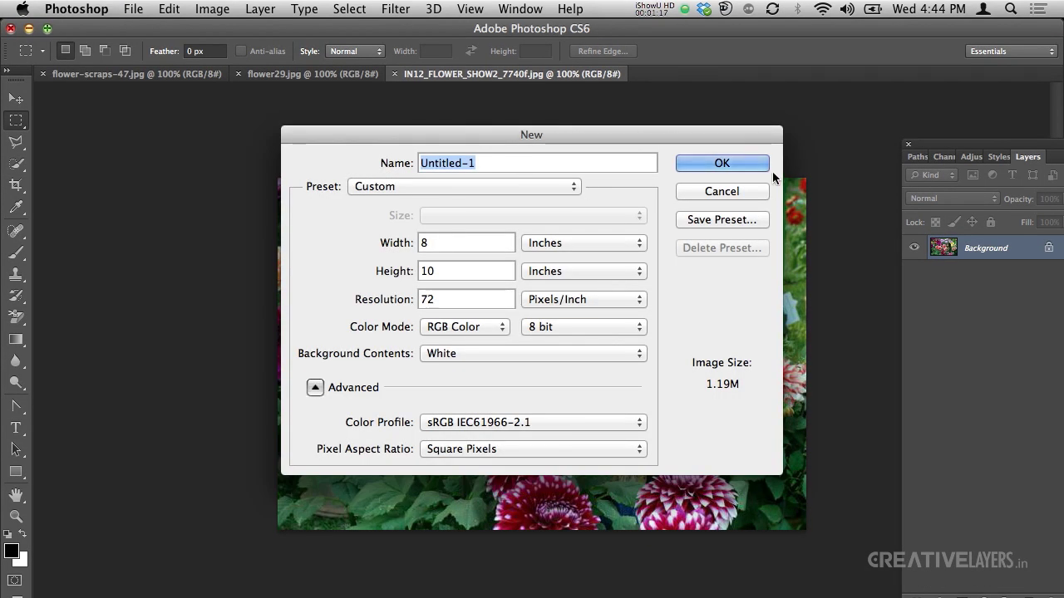
left_click(446, 184)
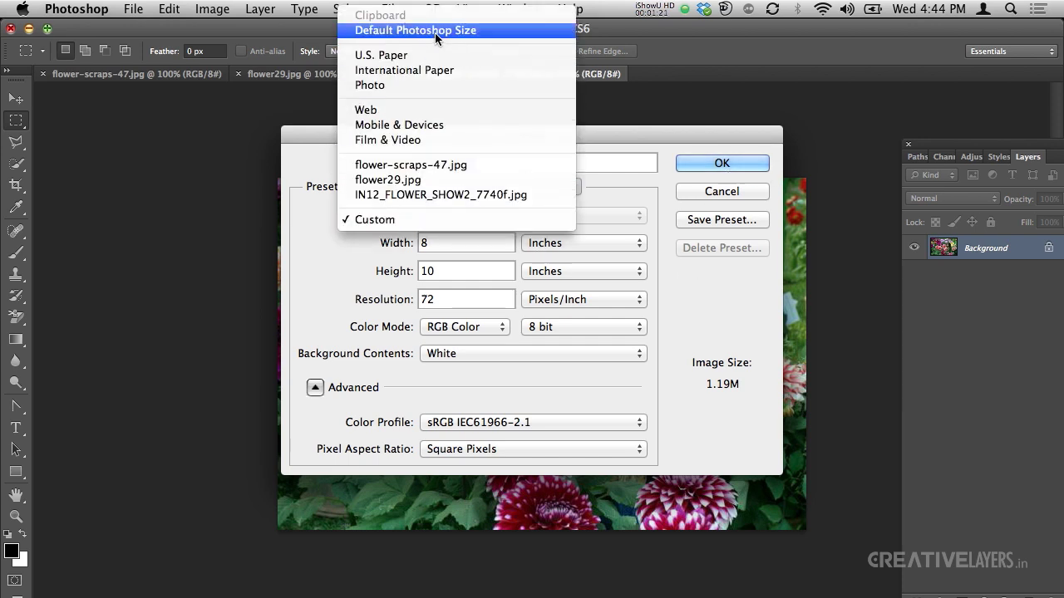
left_click(435, 32)
left_click(701, 162)
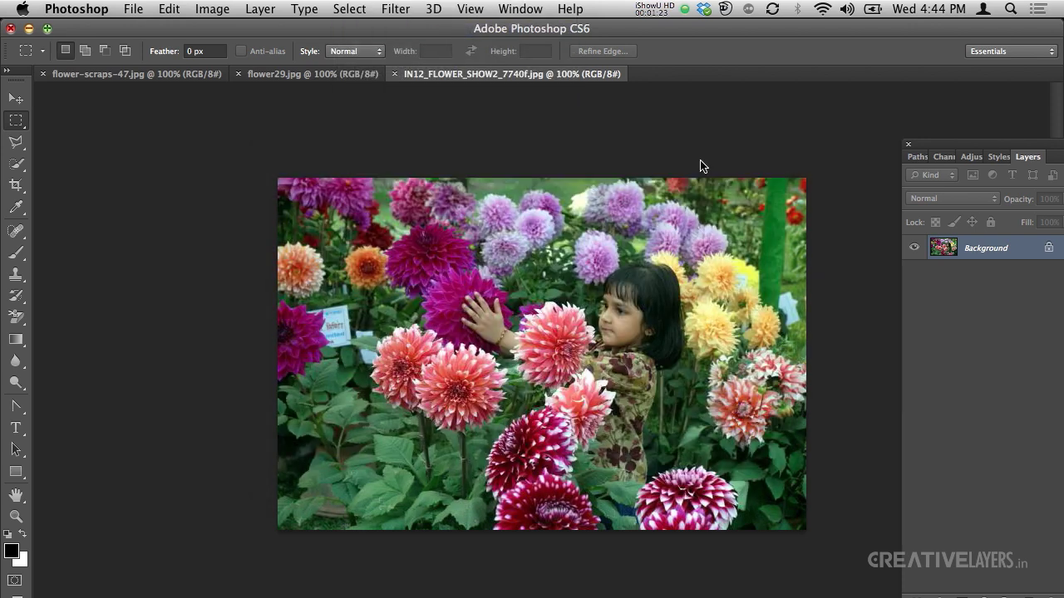
Step: Copy the flower show, purple flower and white bellflower photos into the blank document as separate layers, and close the source images
key("v")
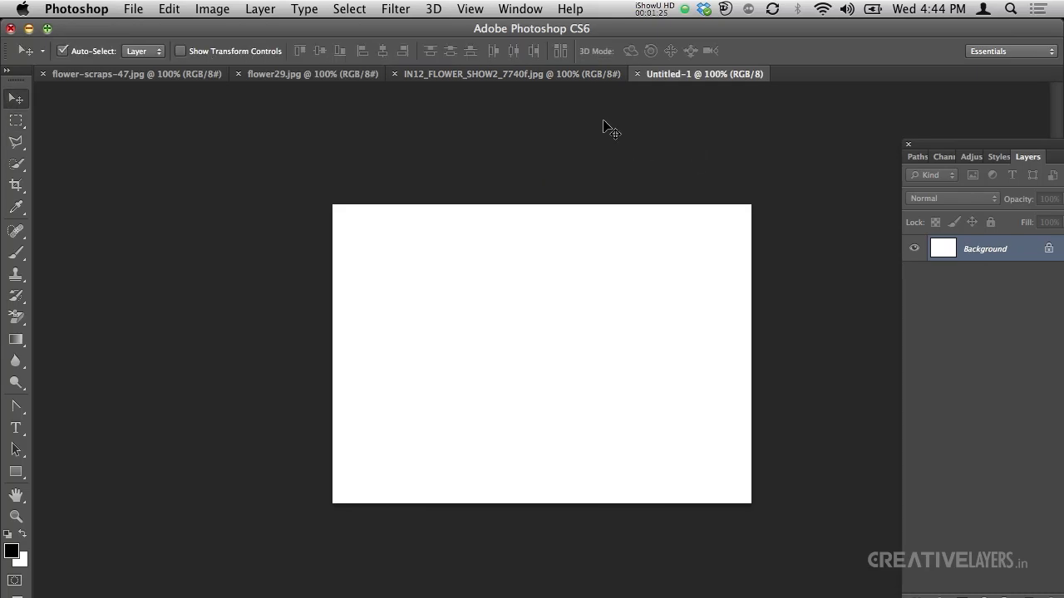
left_click(546, 76)
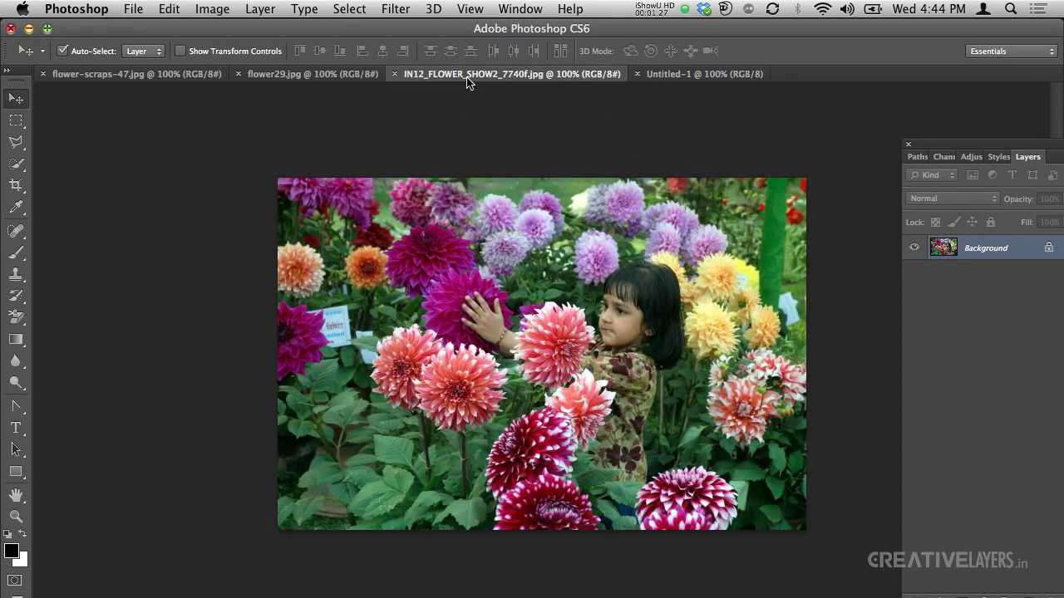
left_click_drag(470, 83, 444, 141)
left_click_drag(479, 221, 354, 276)
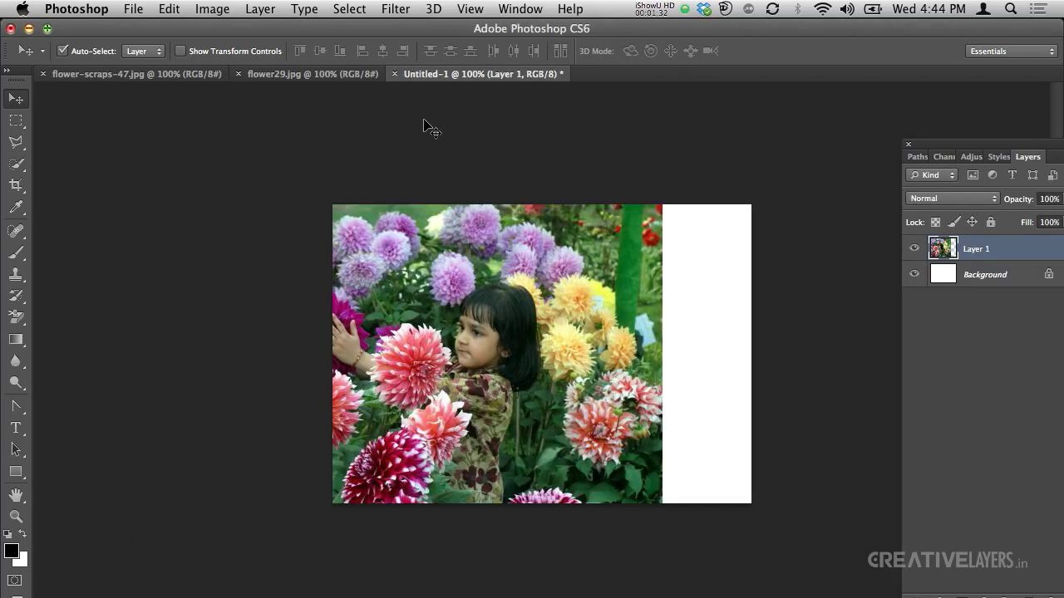
left_click(330, 75)
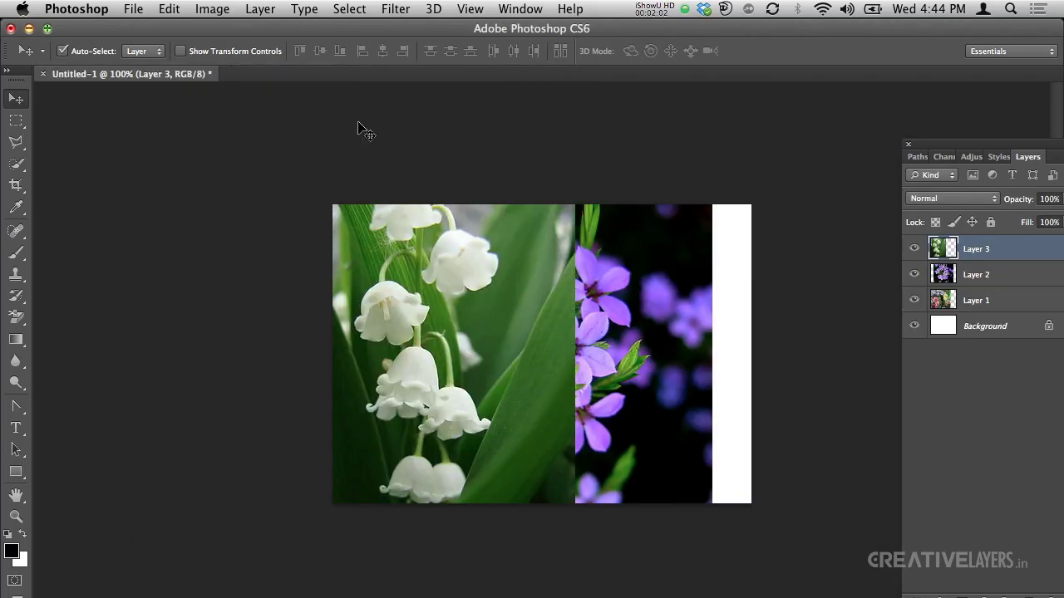
Step: Scale the white bellflower layer to about 74% width and 72% height and place it near the canvas centre
left_click_drag(496, 323, 598, 302)
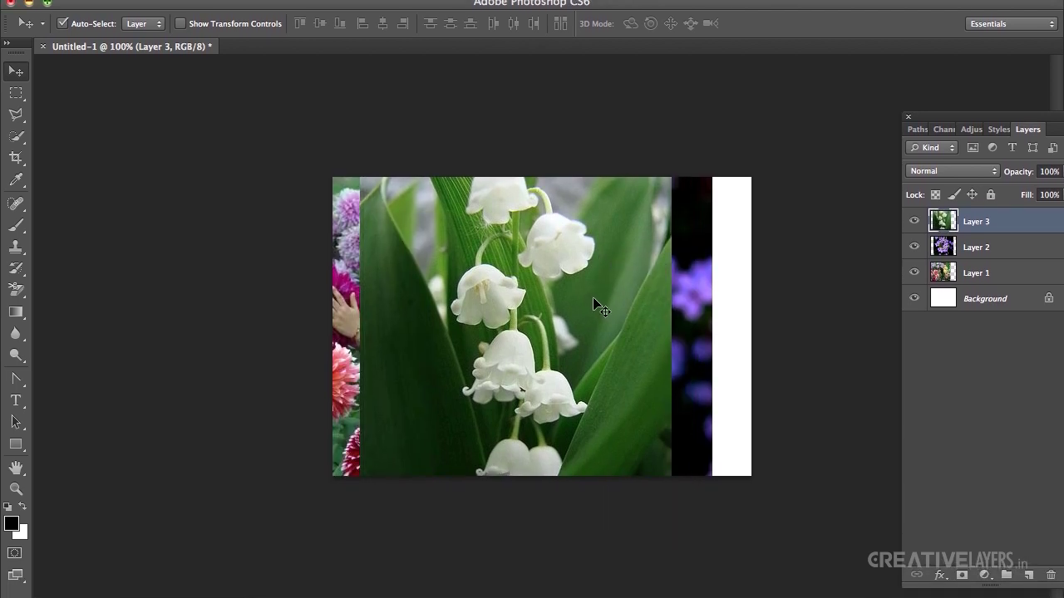
key("ctrl+t")
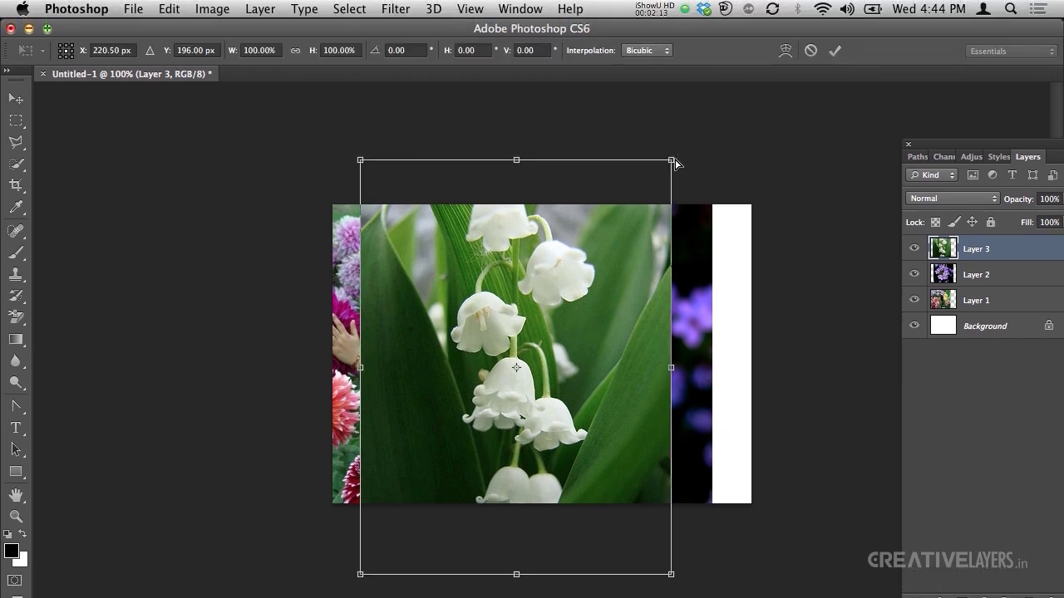
left_click_drag(662, 167, 631, 219)
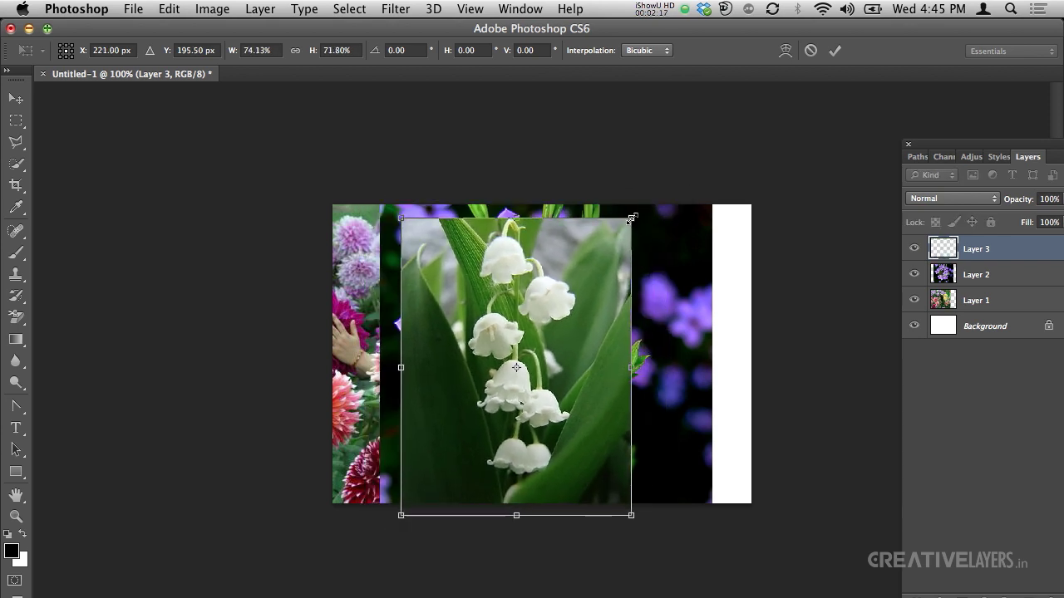
key("Return")
left_click_drag(612, 254, 610, 247)
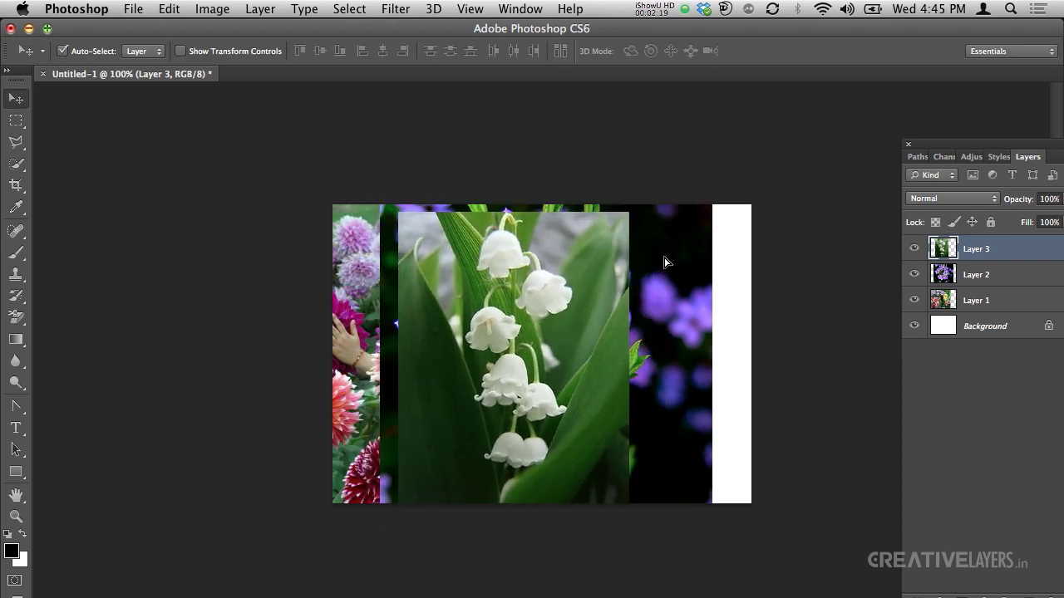
Step: Scale down the purple flower layer and place it along the right side of the canvas
left_click(664, 266)
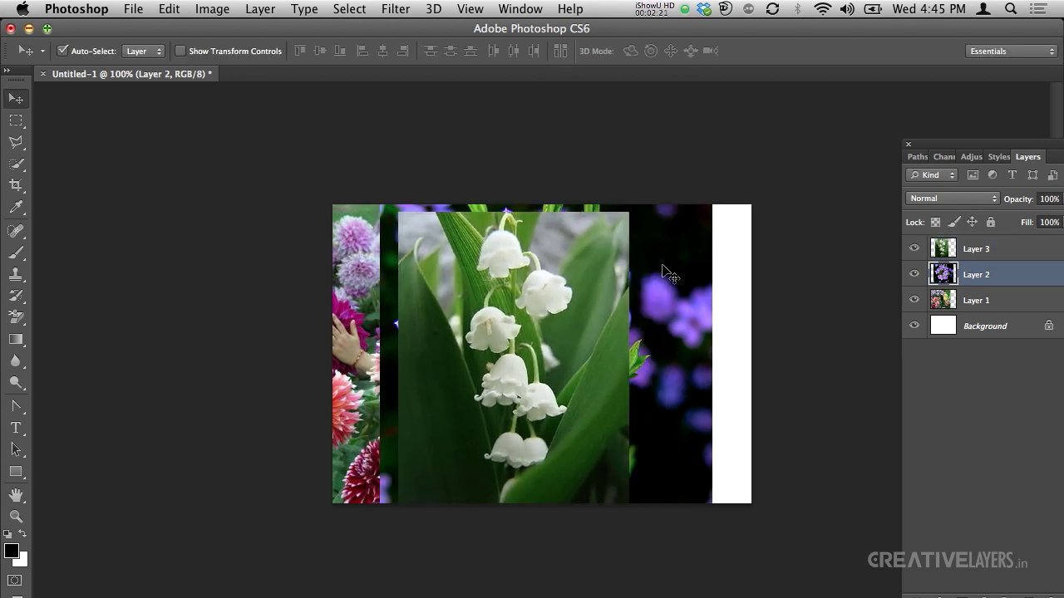
key("ctrl+t")
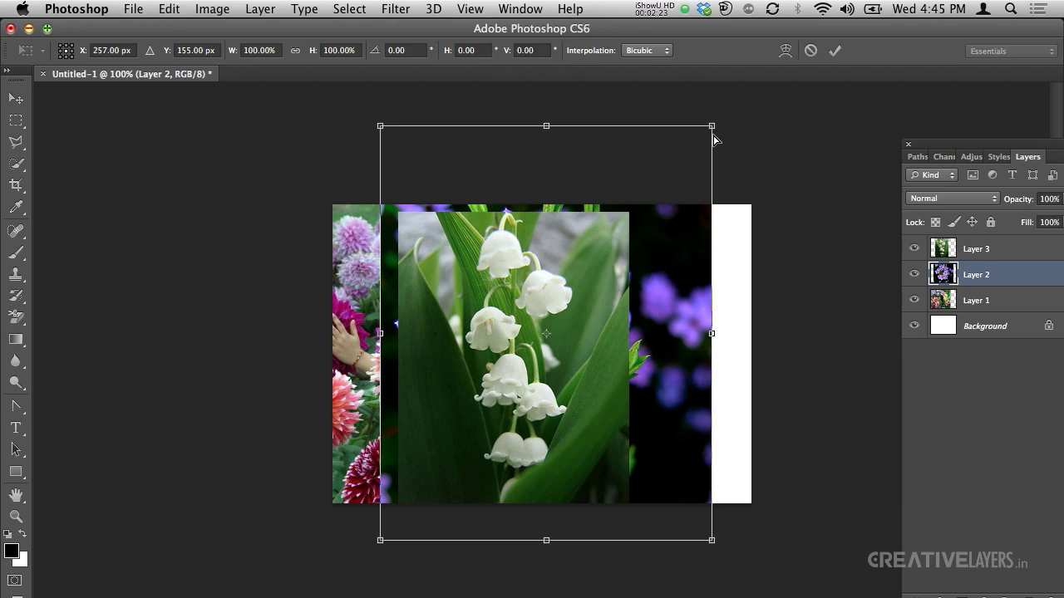
left_click_drag(709, 125, 757, 249)
key("Return")
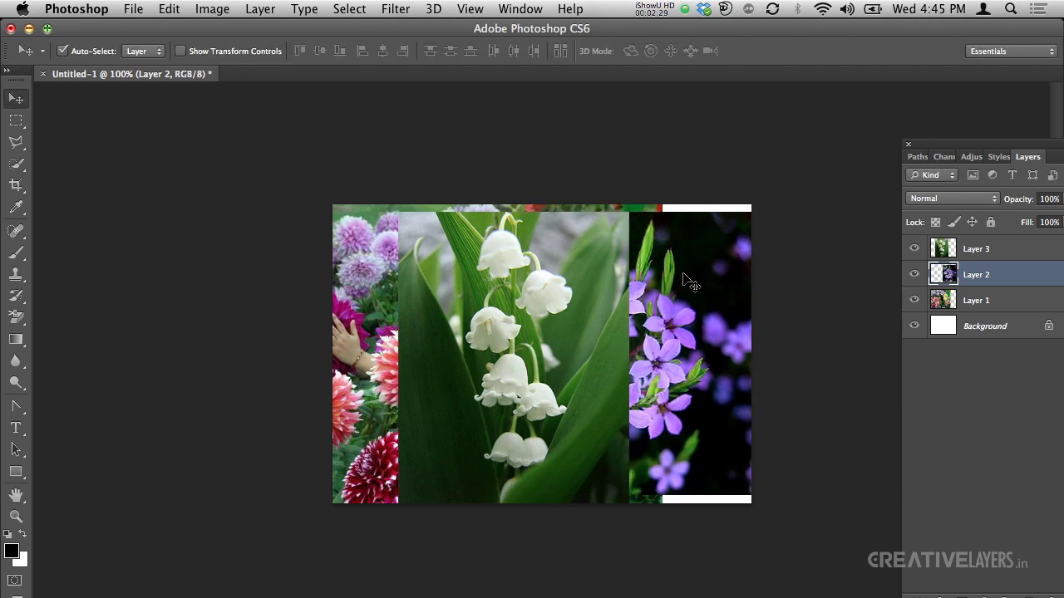
Step: Scale down the flower show layer and move it up to the canvas's top edge
left_click(406, 261)
left_click(378, 258)
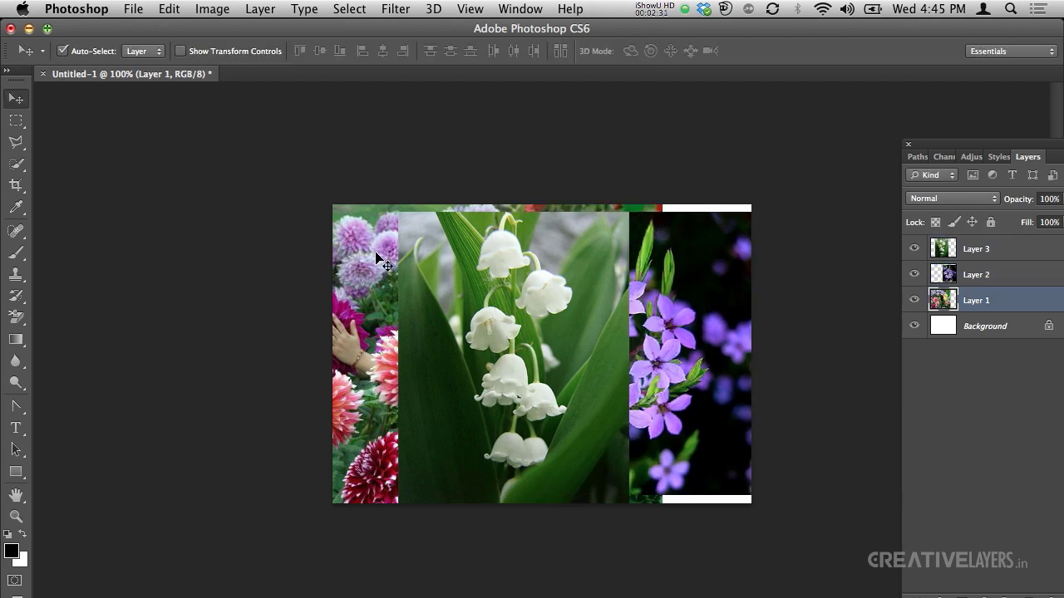
key("ctrl+t")
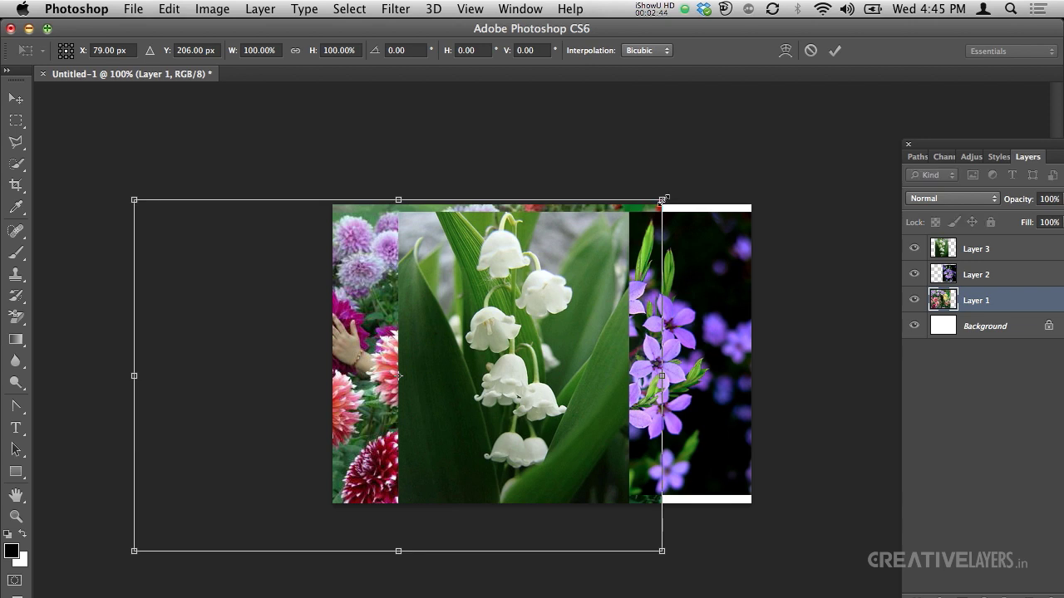
left_click_drag(650, 209, 605, 241)
key("Return")
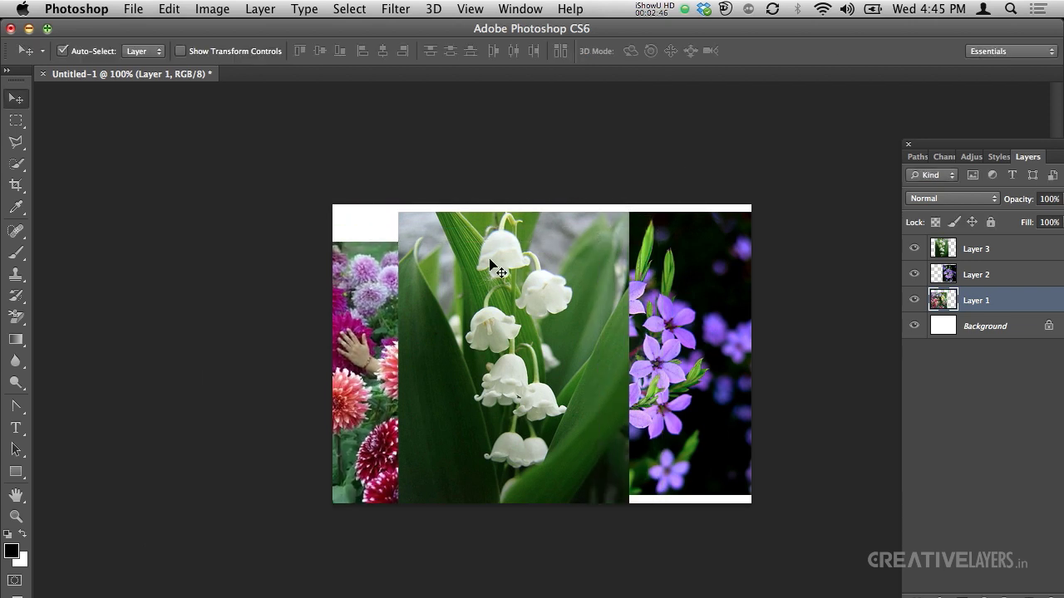
left_click_drag(386, 286, 386, 249)
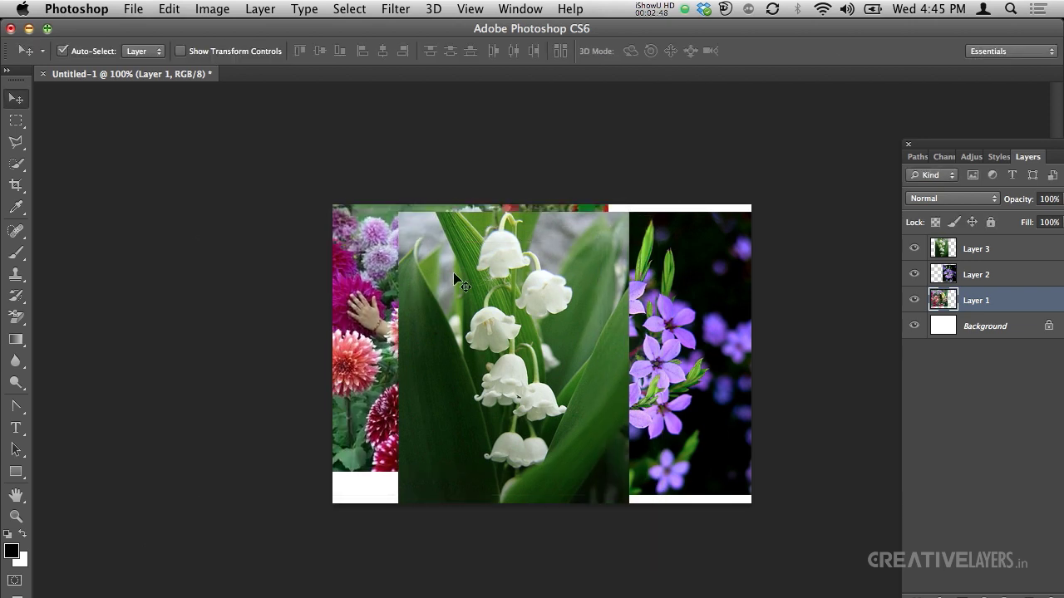
Step: Arrange the photos side by side, with the flower show left, white bellflowers in the middle and purple flowers right
left_click(471, 288)
left_click_drag(469, 286, 503, 279)
left_click_drag(425, 287, 408, 309)
left_click_drag(504, 279, 465, 279)
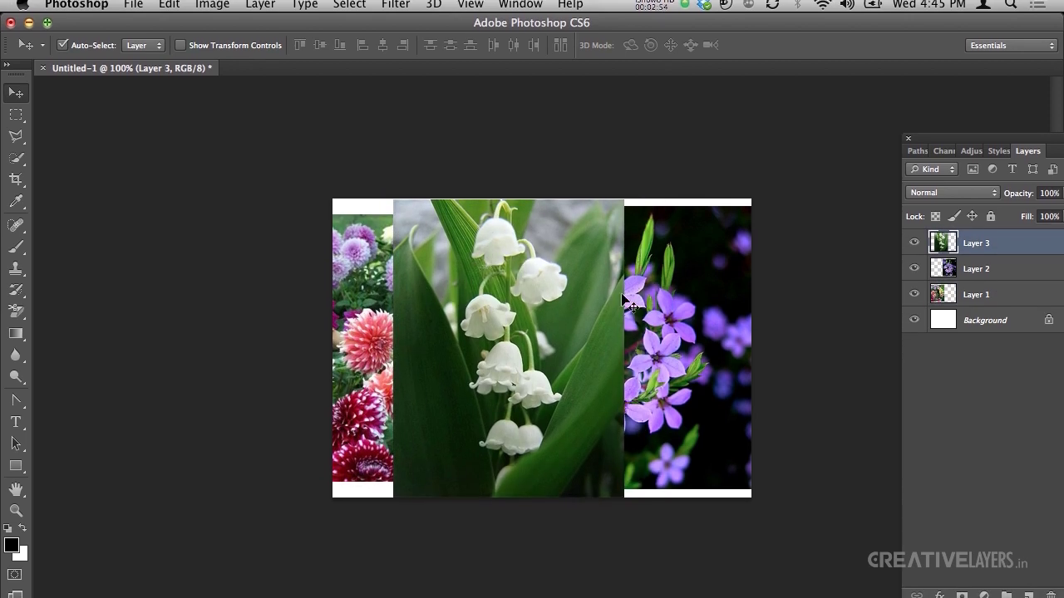
left_click(644, 304)
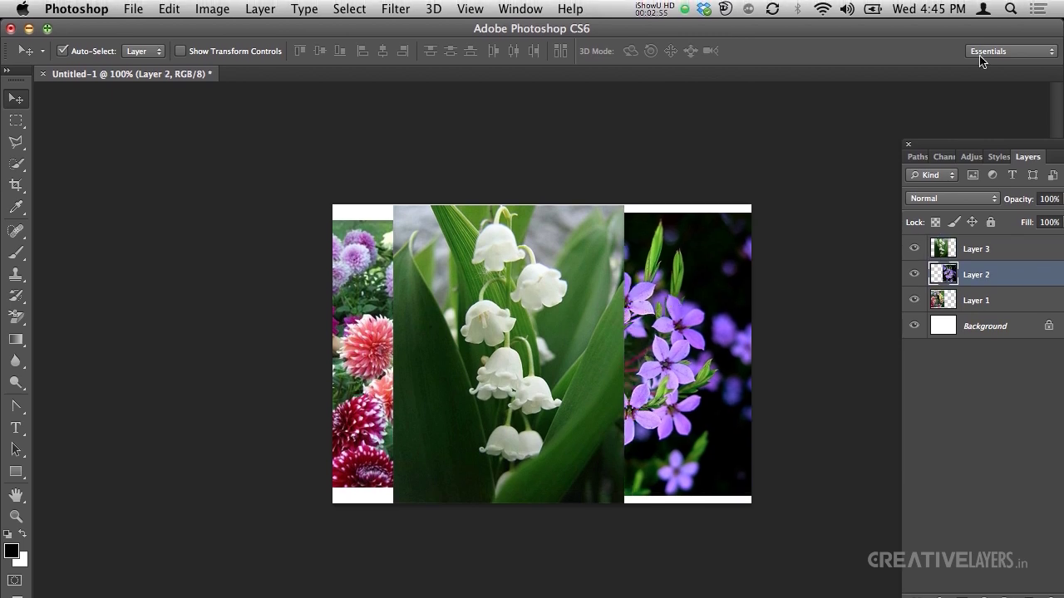
Step: Group the three photo layers and shift the floating Layers panel fully into view
left_click(997, 245)
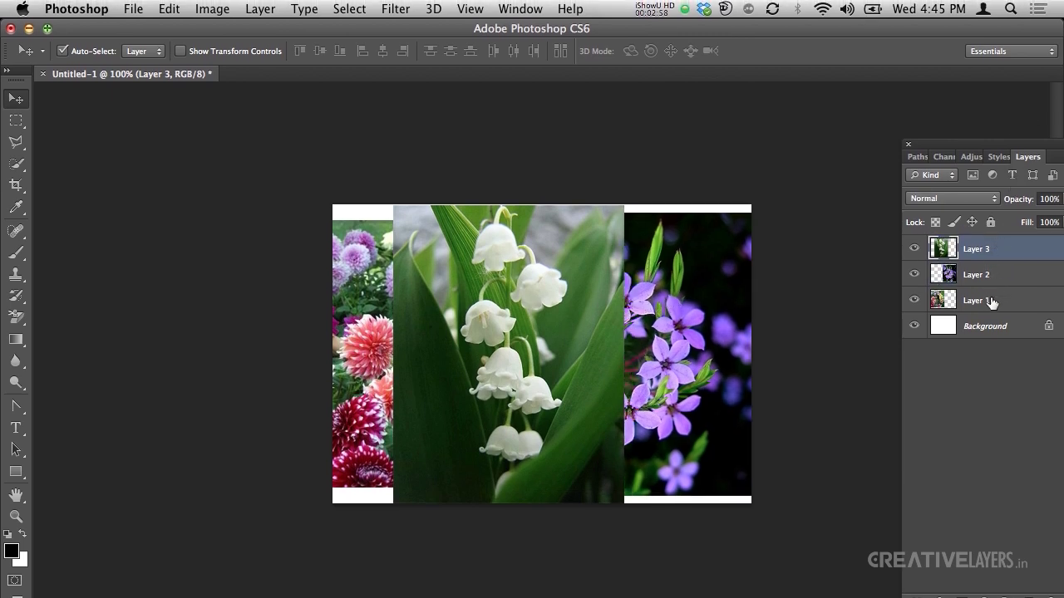
left_click(991, 302, "shift")
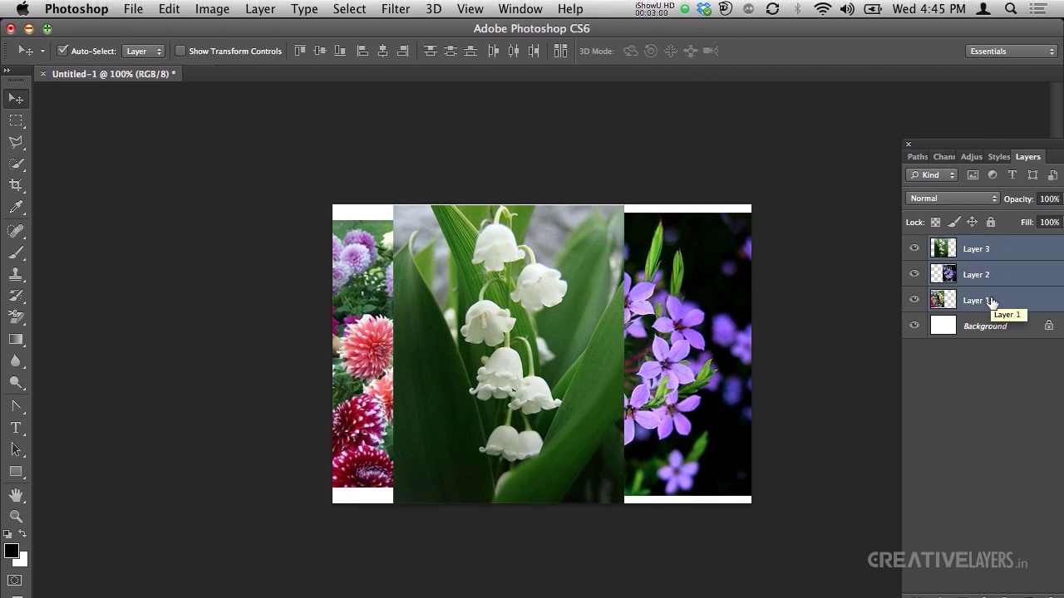
key("super+g")
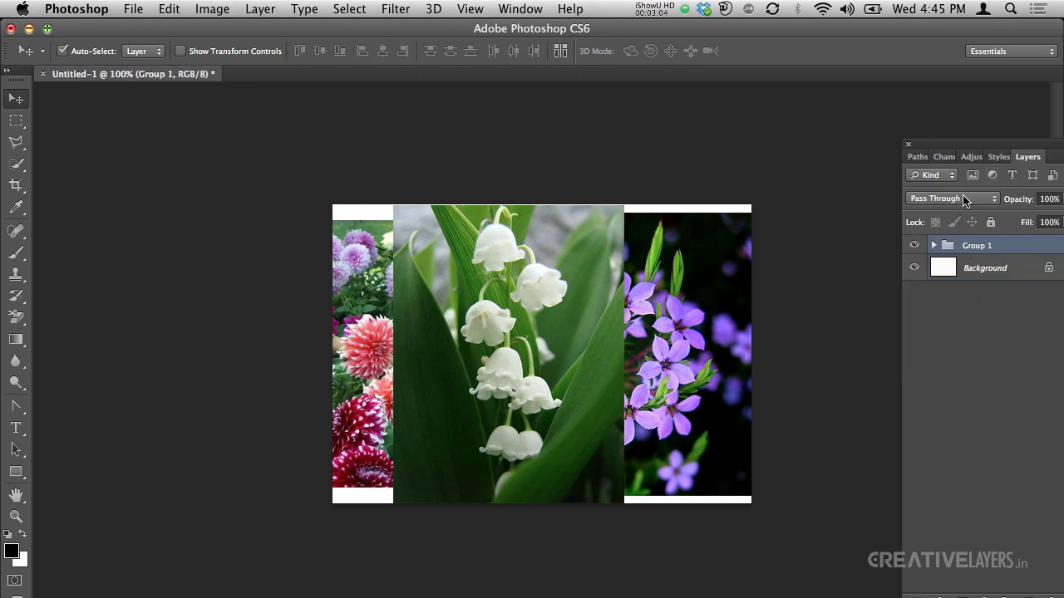
left_click_drag(971, 148, 908, 125)
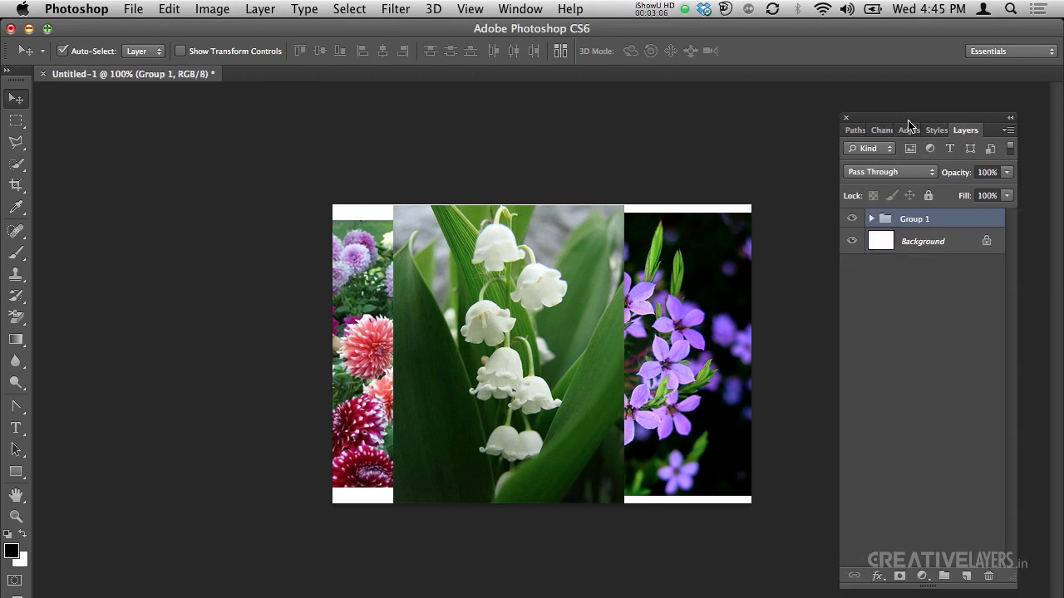
Step: Try the Multiply, Linear Light and Difference blending modes on the photo group
left_click(898, 175)
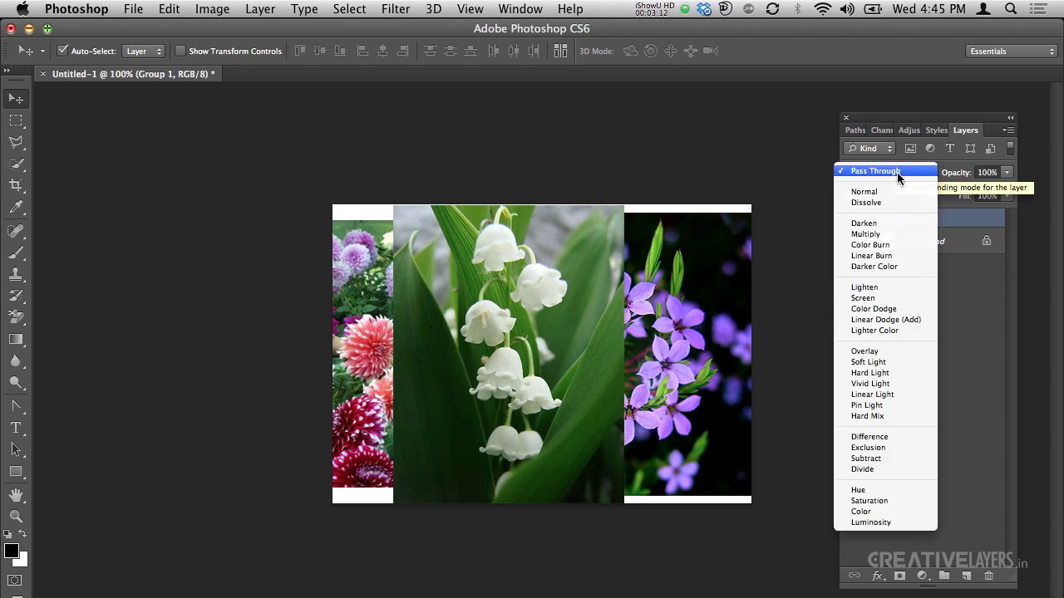
left_click(869, 233)
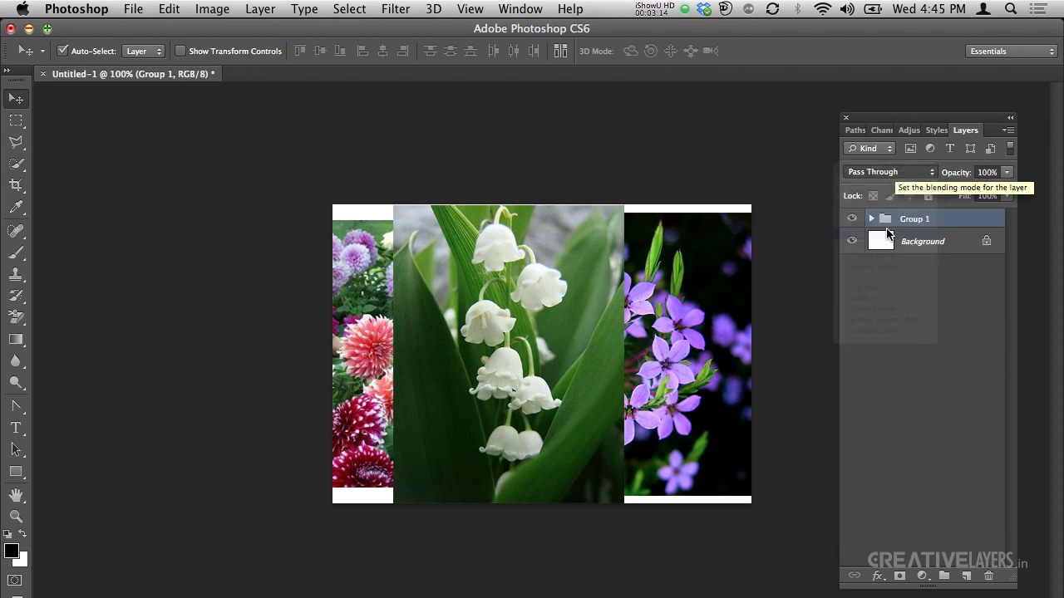
left_click(881, 174)
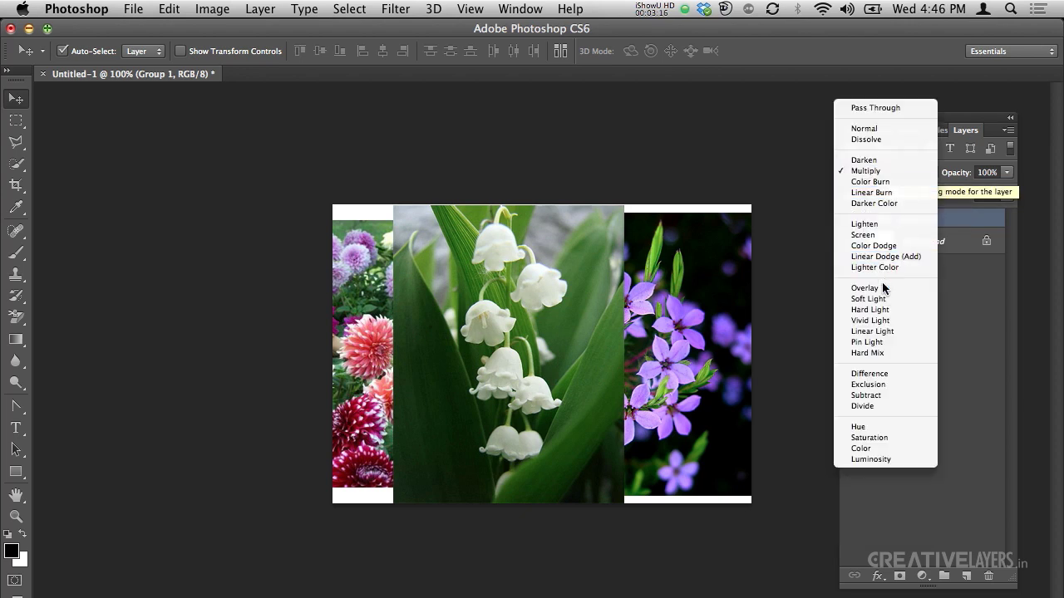
left_click(882, 282)
left_click(881, 172)
left_click(877, 218)
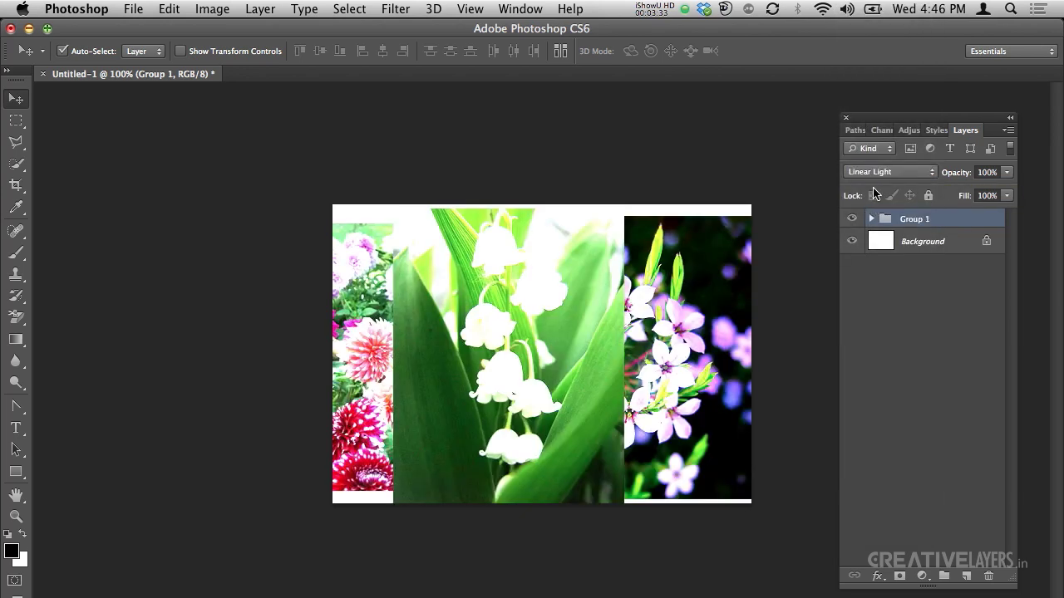
left_click(873, 176)
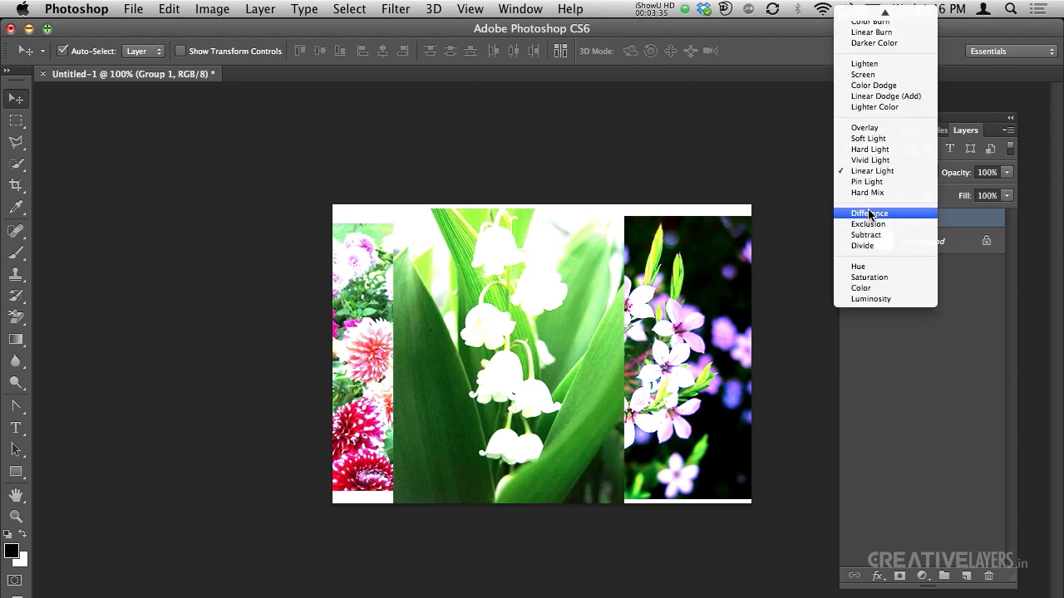
left_click(871, 210)
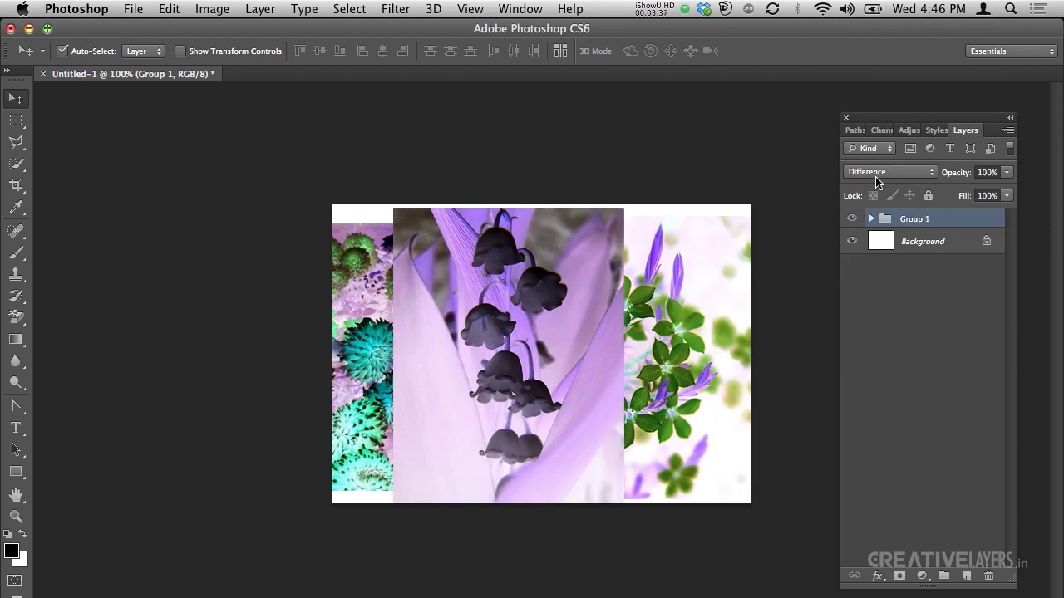
Step: Set the photo group's blending mode to Normal
left_click(877, 176)
mouse_move(884, 16)
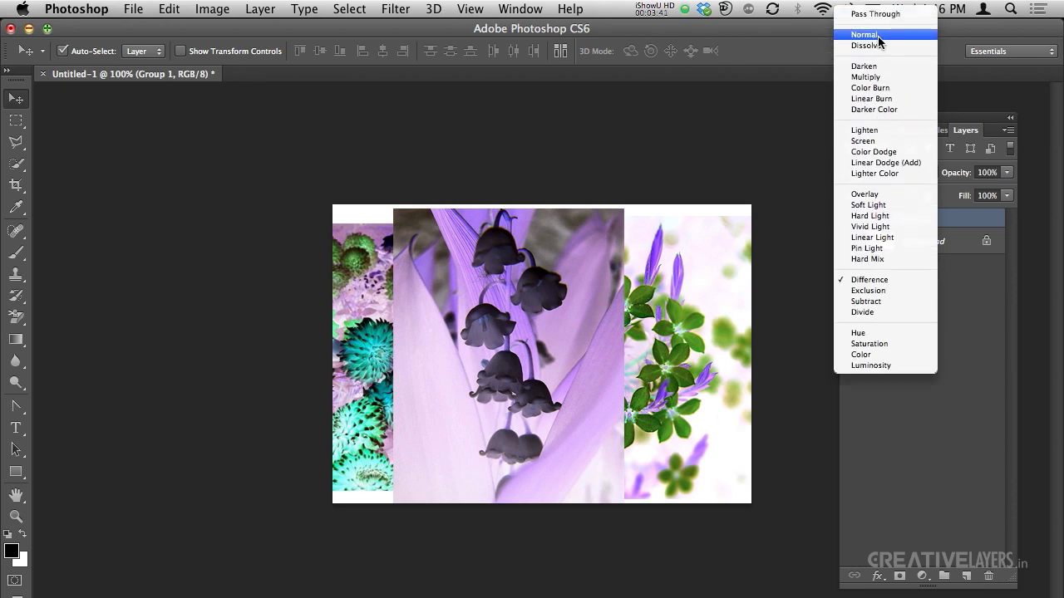
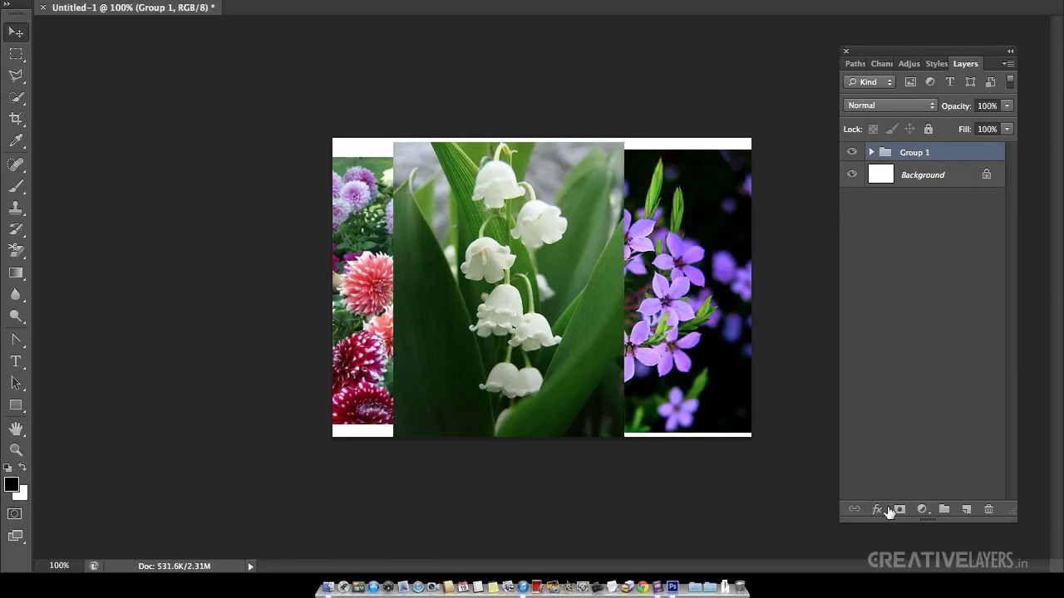
Step: Add a Bevel & Emboss effect to the photo group with a depth of 344%, keeping the artwork in view
left_click(878, 575)
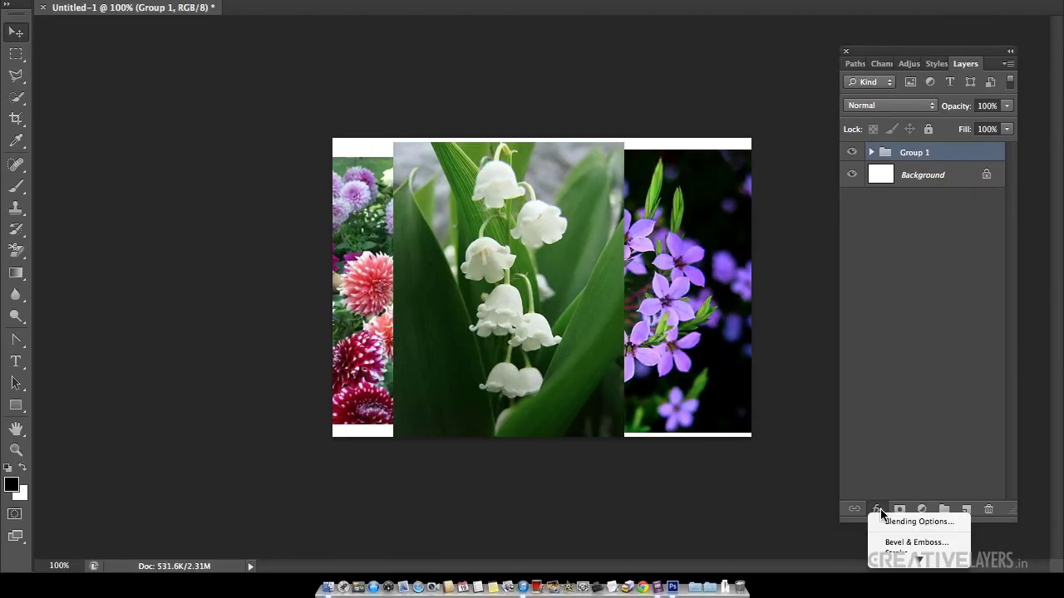
left_click(917, 543)
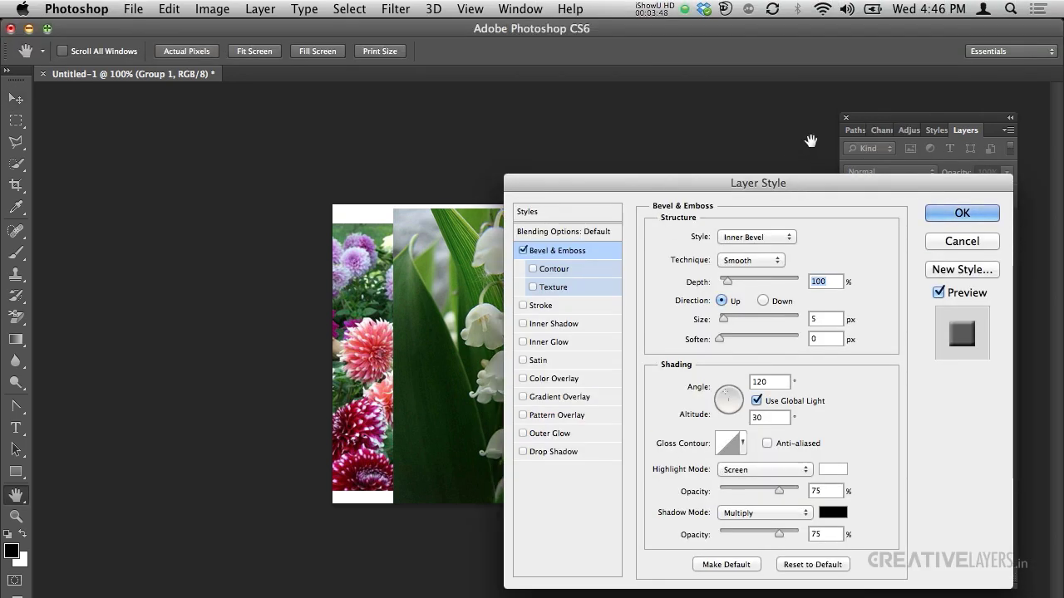
left_click_drag(756, 183, 875, 97)
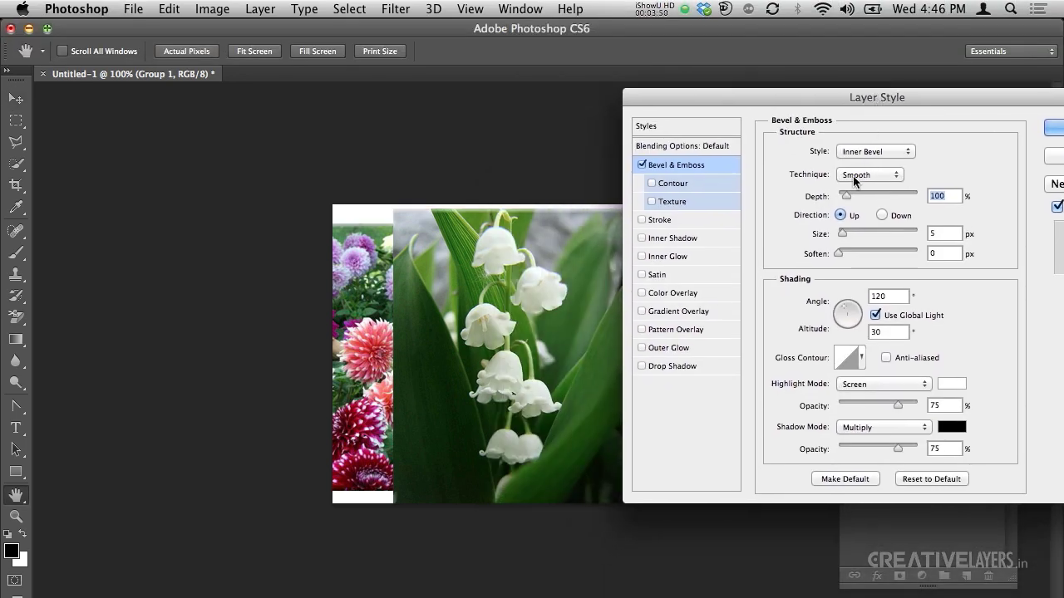
left_click_drag(847, 195, 873, 196)
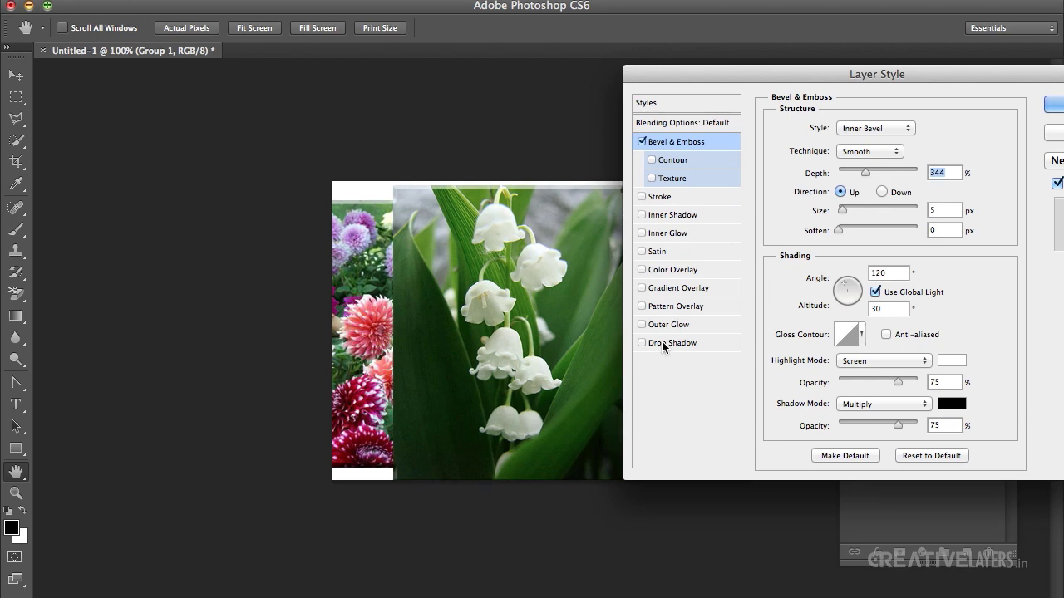
Step: Add a Drop Shadow to the photo group with Normal blend mode and 83% opacity, and apply the layer style
left_click(672, 368)
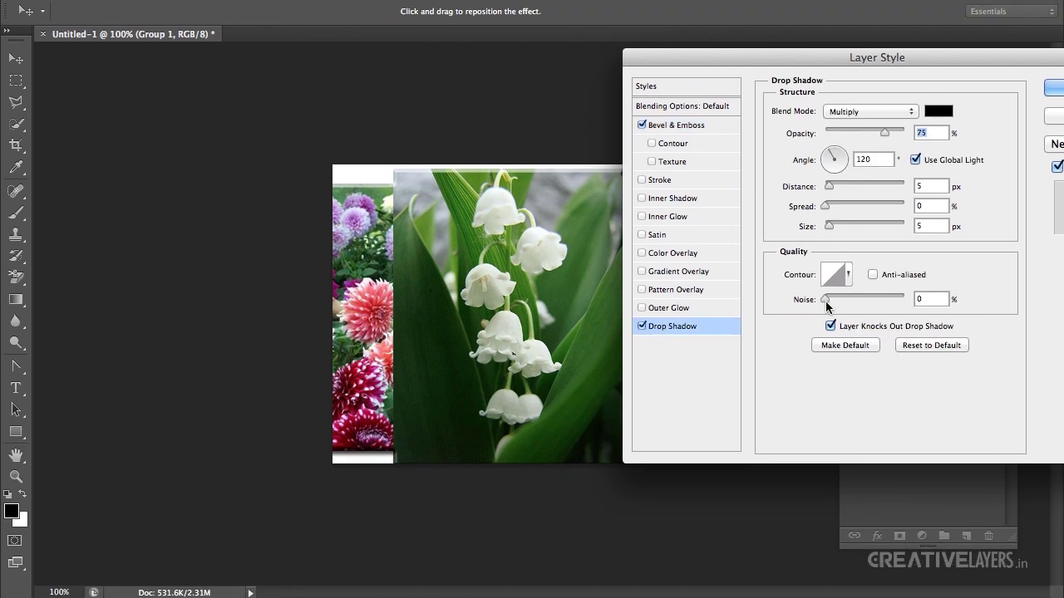
left_click(868, 108)
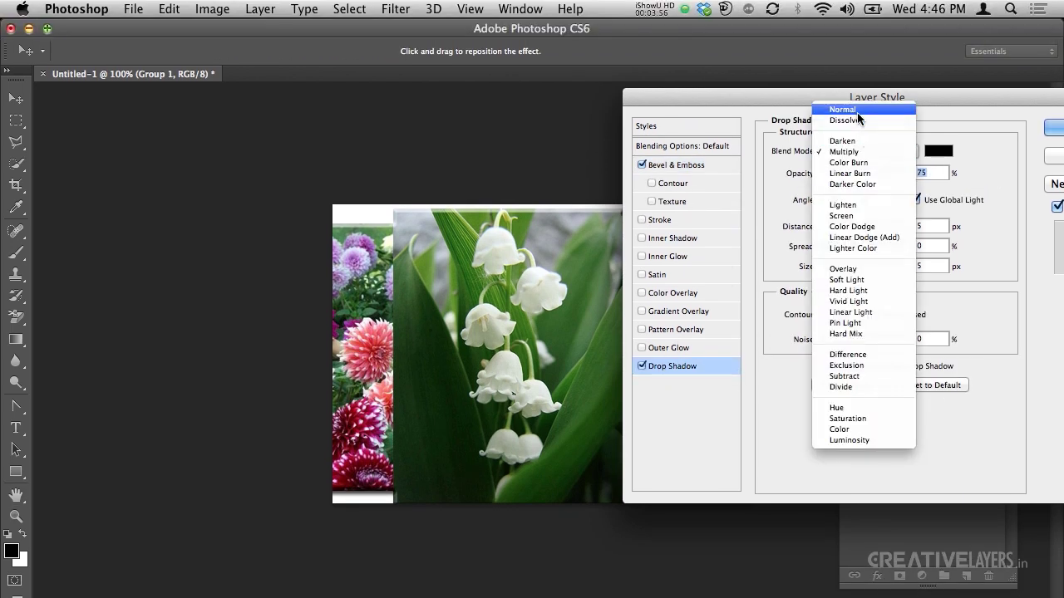
left_click(864, 109)
type("80")
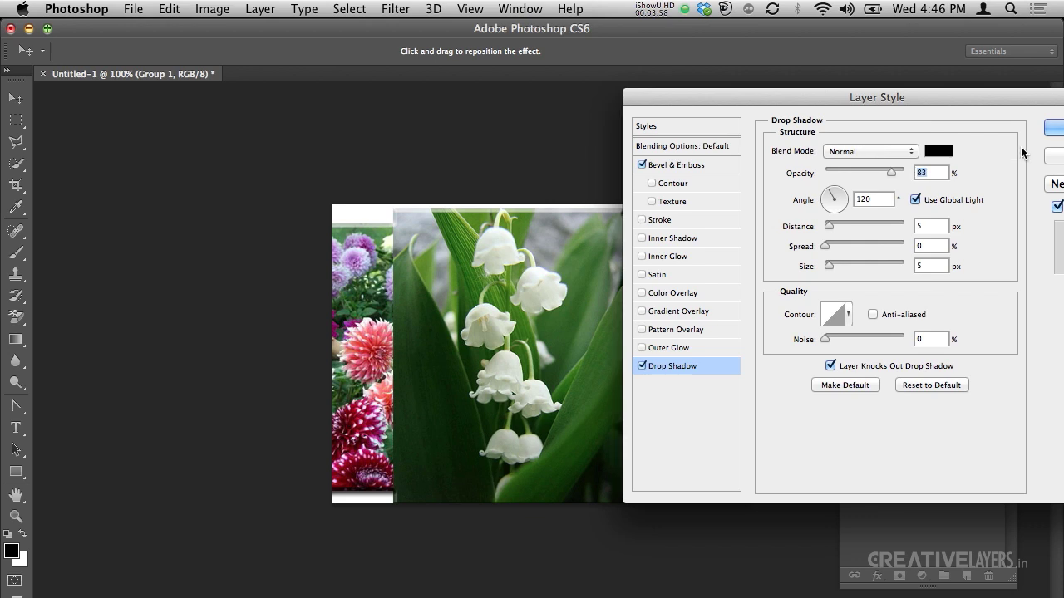
left_click(1053, 128)
Step: Reposition the bellflower, flower show and purple flower photos individually within the group, and collapse the group
left_click_drag(595, 281, 641, 271)
left_click_drag(470, 315, 458, 307)
left_click_drag(428, 240, 422, 213)
mouse_move(694, 307)
left_mouse_down()
mouse_move(696, 279)
mouse_move(698, 295)
left_mouse_up()
left_click_drag(420, 275, 420, 289)
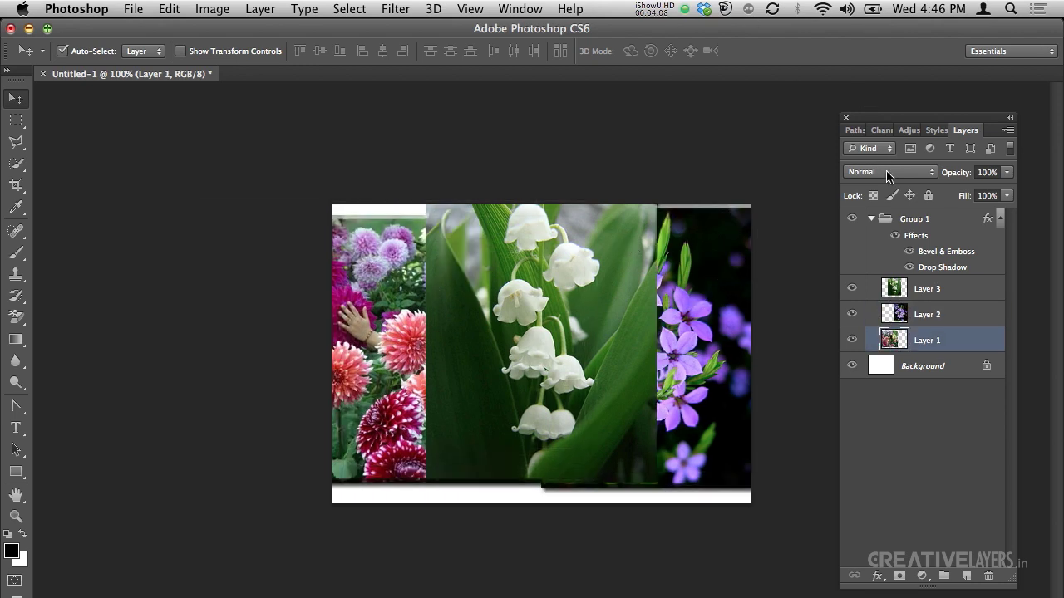
left_click(871, 218)
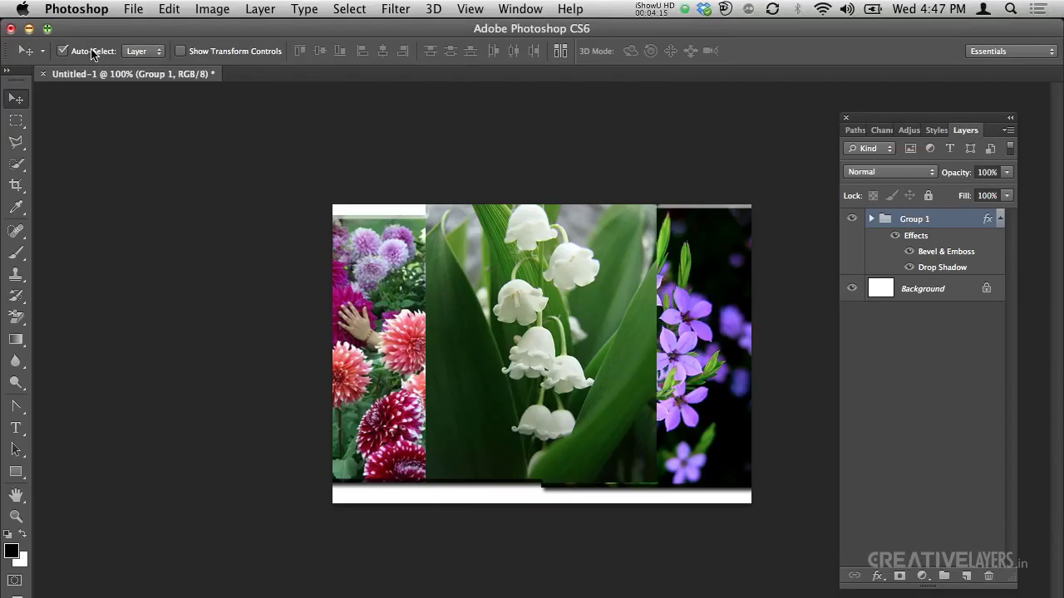
Step: Open the image "for patch tool.jpg" from the Five Secrets folder
key("super+o")
left_click(471, 330)
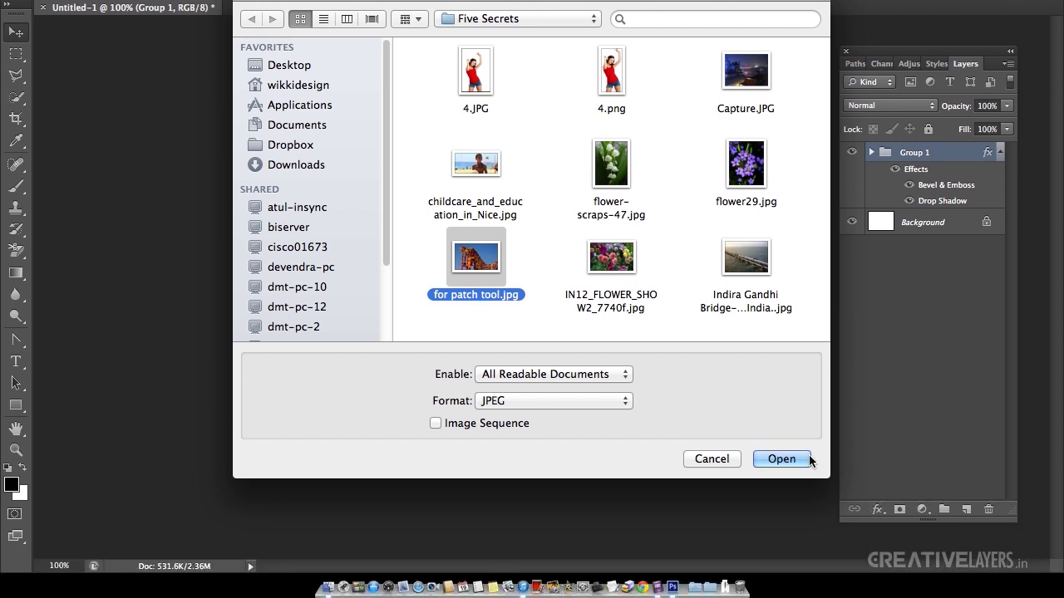
left_click(803, 525)
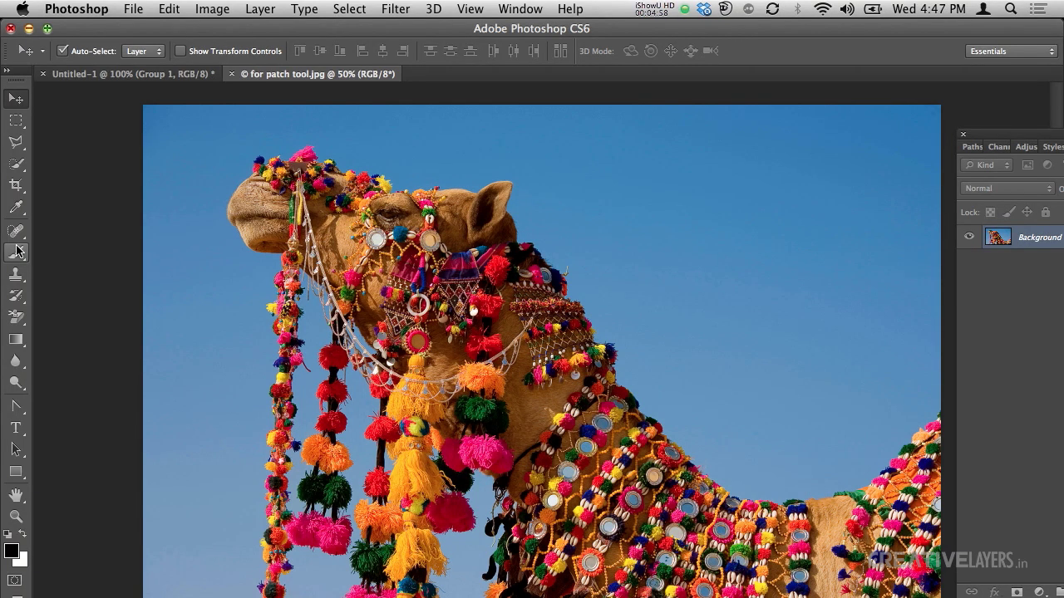
Step: Try to remove the vertical pompom strip beside the camel's bare fur with the Spot Healing Brush, and undo the stroke
left_click(18, 236)
mouse_move(18, 241)
left_mouse_down()
mouse_move(60, 241)
mouse_move(157, 272)
left_mouse_up()
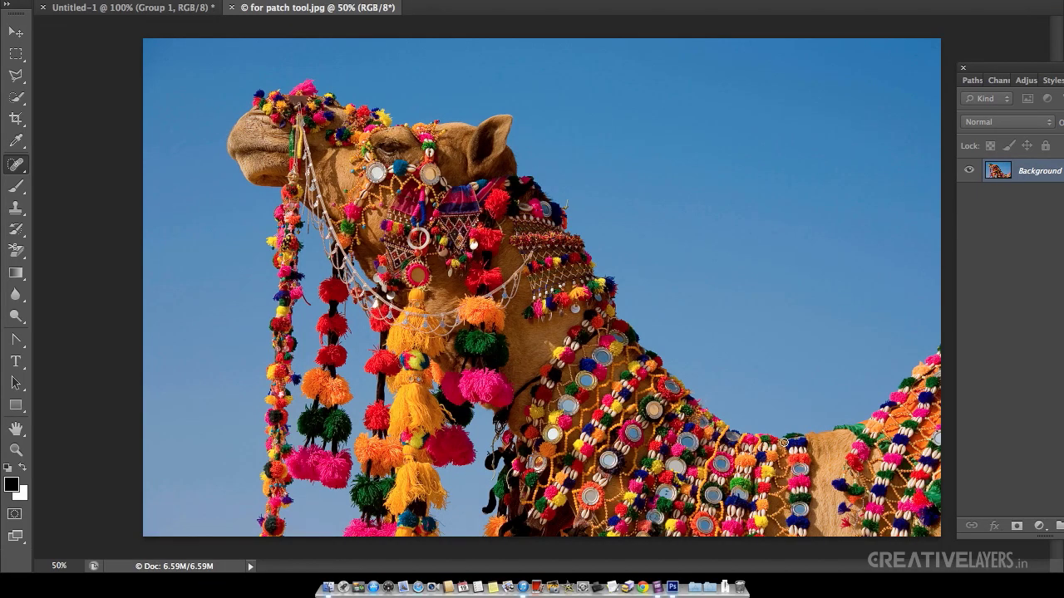
mouse_move(788, 439)
left_mouse_down()
mouse_move(793, 528)
mouse_move(802, 507)
mouse_move(799, 462)
mouse_move(783, 531)
mouse_move(797, 527)
mouse_move(799, 487)
left_mouse_up()
left_click(799, 478)
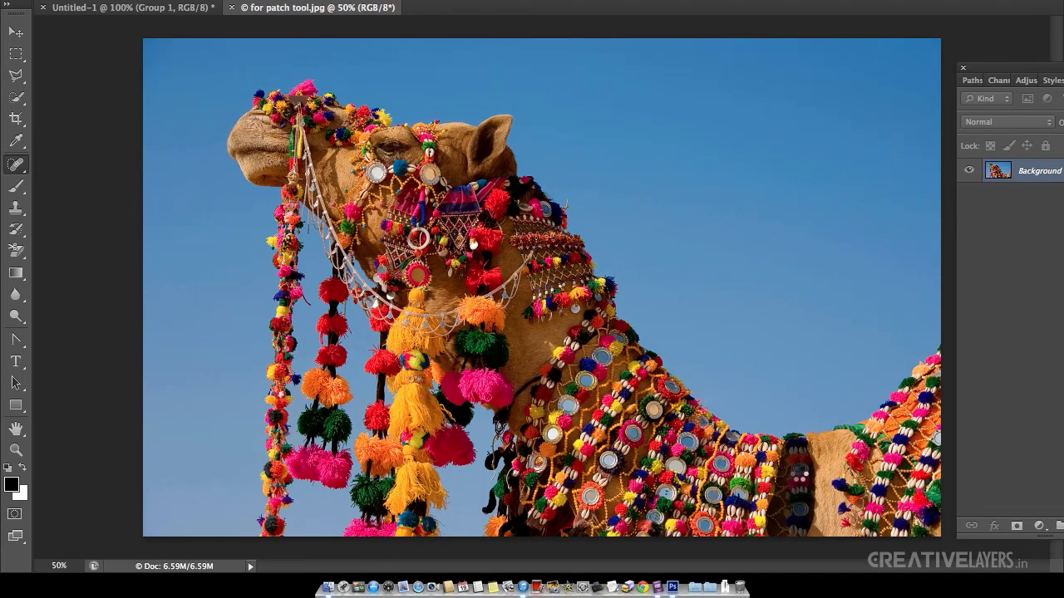
left_click(800, 479)
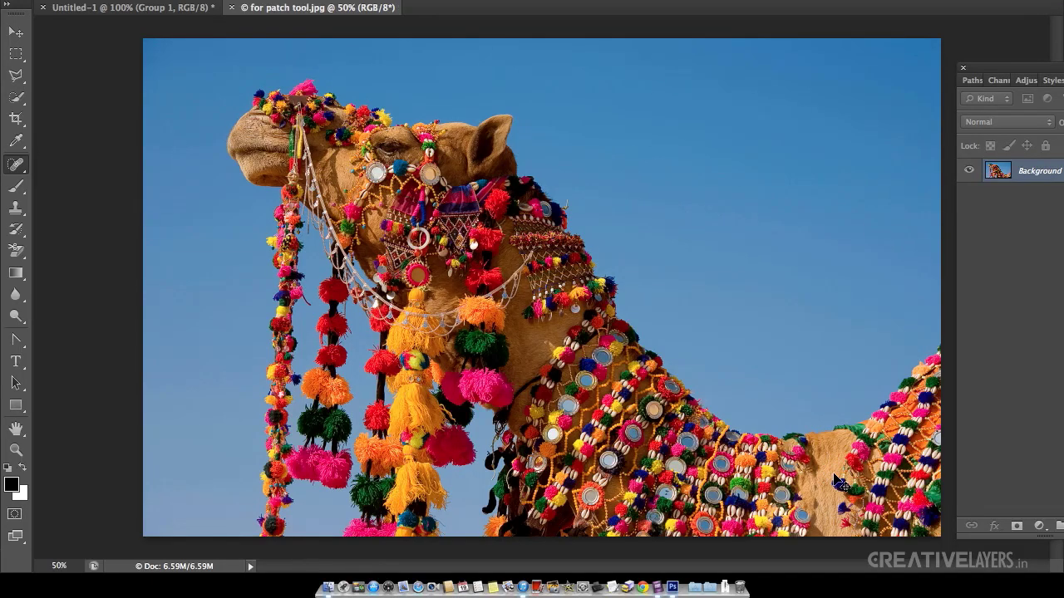
key("super+z")
key("v")
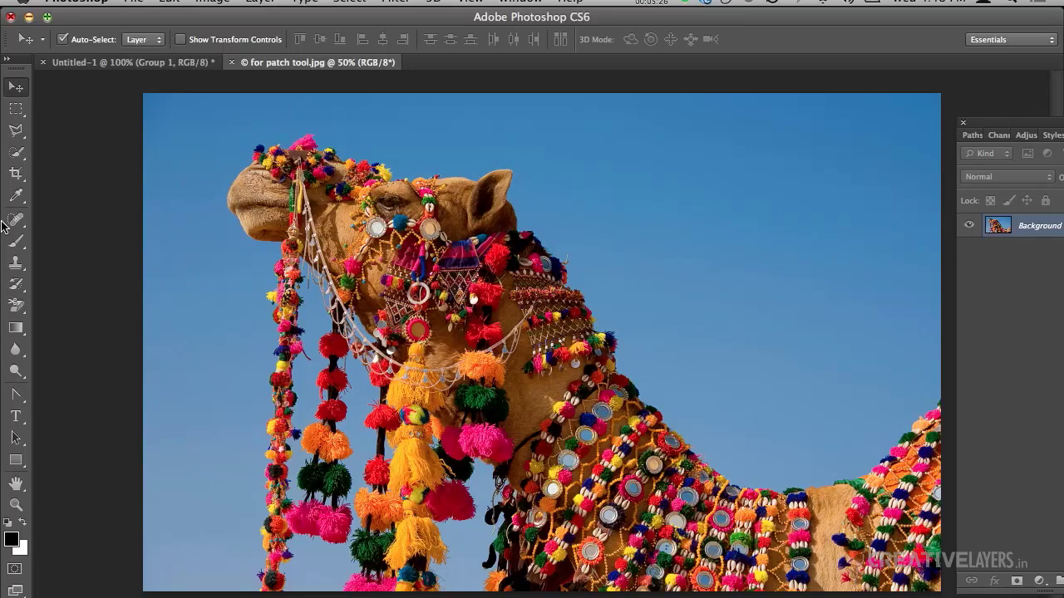
Step: Switch to the Patch Tool and set its patch mode to Content-Aware
left_click(15, 220)
left_click(91, 232)
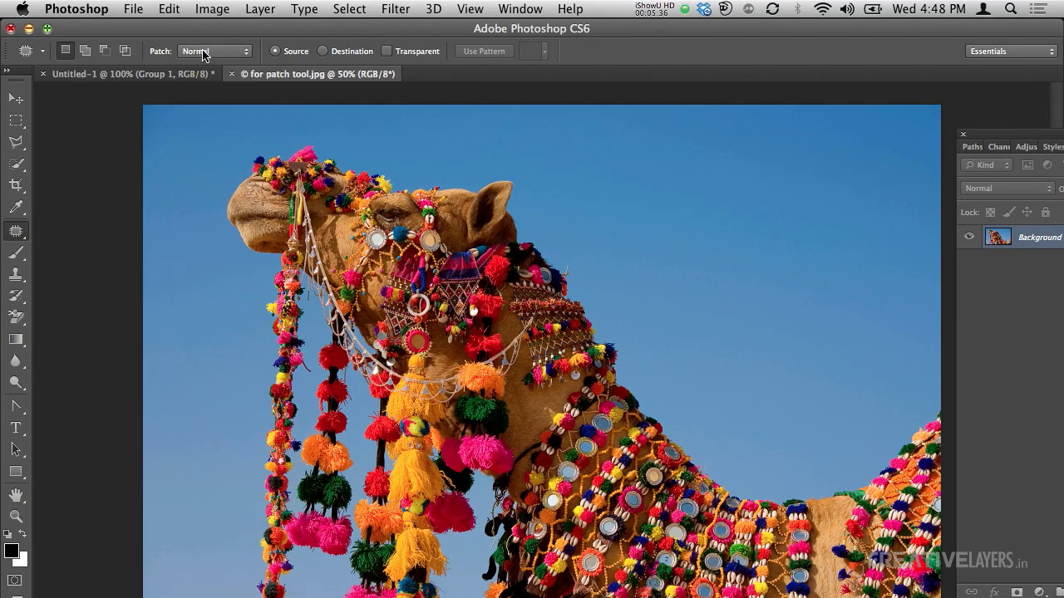
left_click(199, 55)
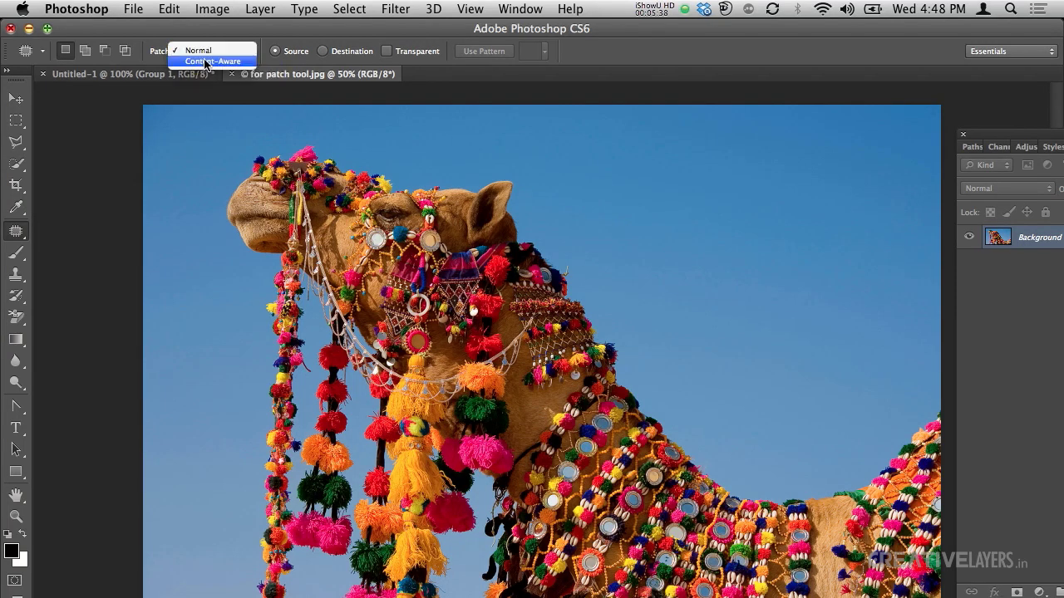
left_click(208, 62)
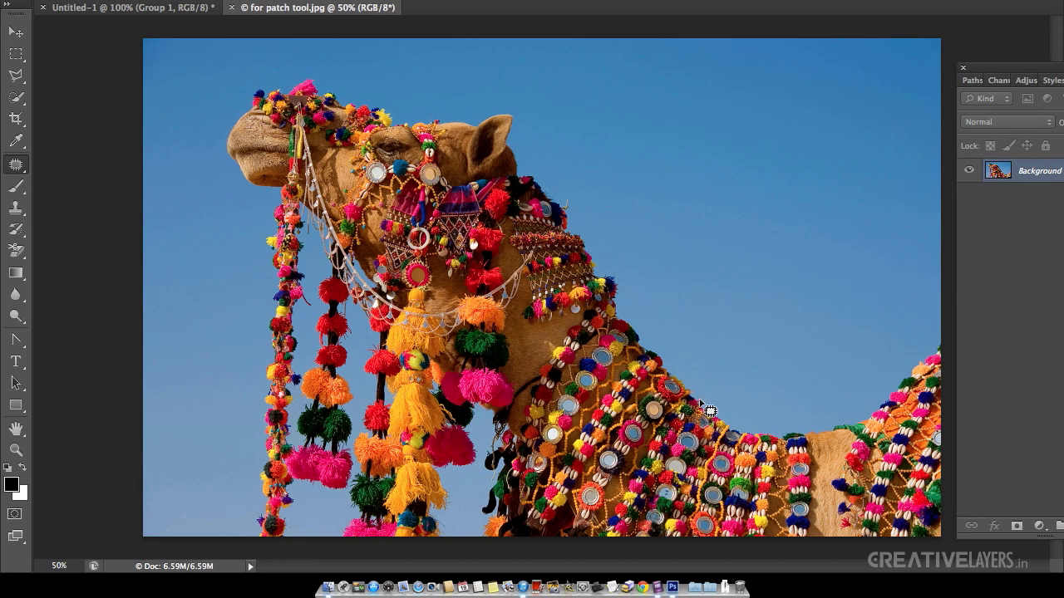
Step: Outline the vertical pompom strip beside the bare fur and patch it with the neighbouring fur area
key("super+plus")
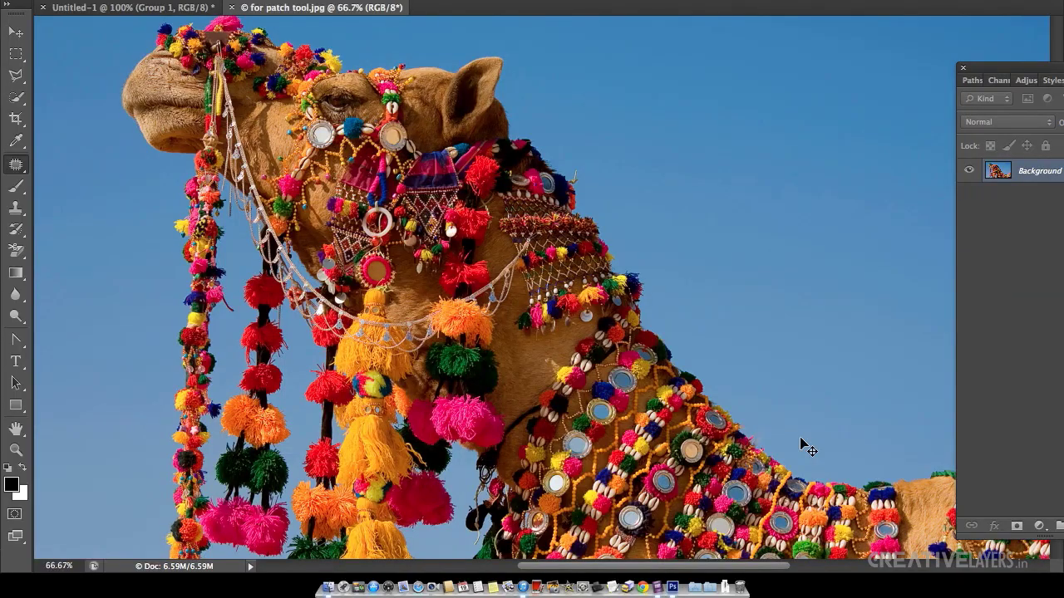
key("super+plus")
left_click_drag(914, 548, 510, 184)
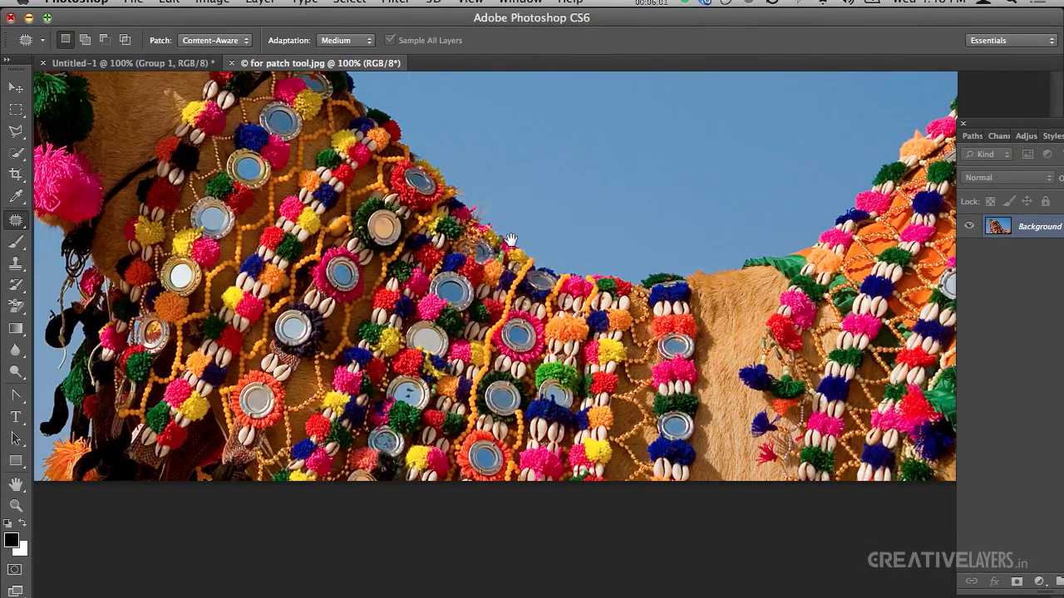
left_click_drag(510, 239, 471, 219)
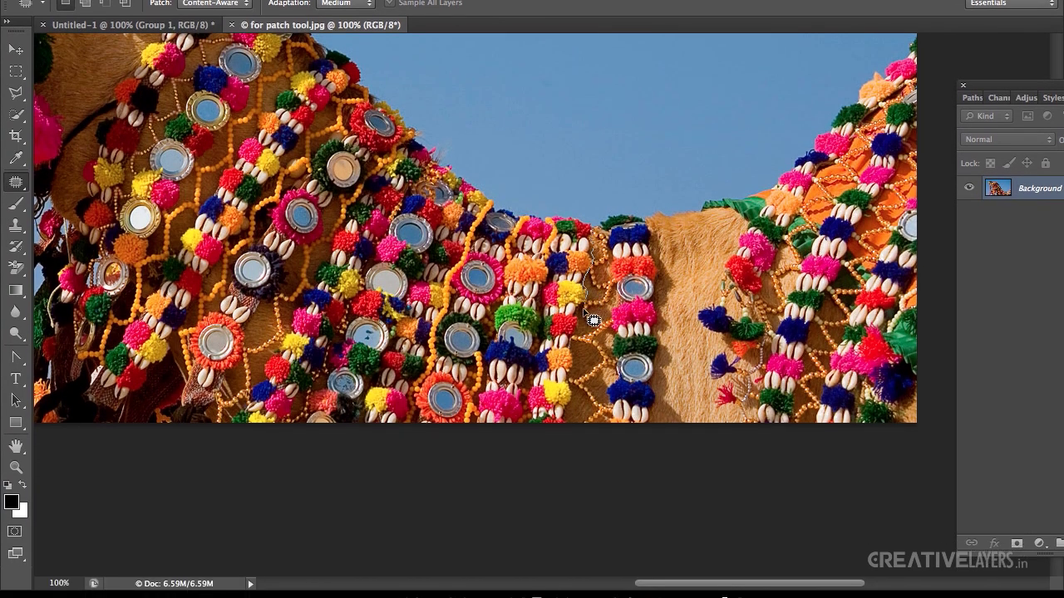
mouse_move(593, 320)
left_mouse_down()
mouse_move(580, 418)
mouse_move(604, 425)
mouse_move(674, 403)
mouse_move(687, 295)
mouse_move(674, 232)
mouse_move(662, 211)
mouse_move(626, 206)
left_mouse_up()
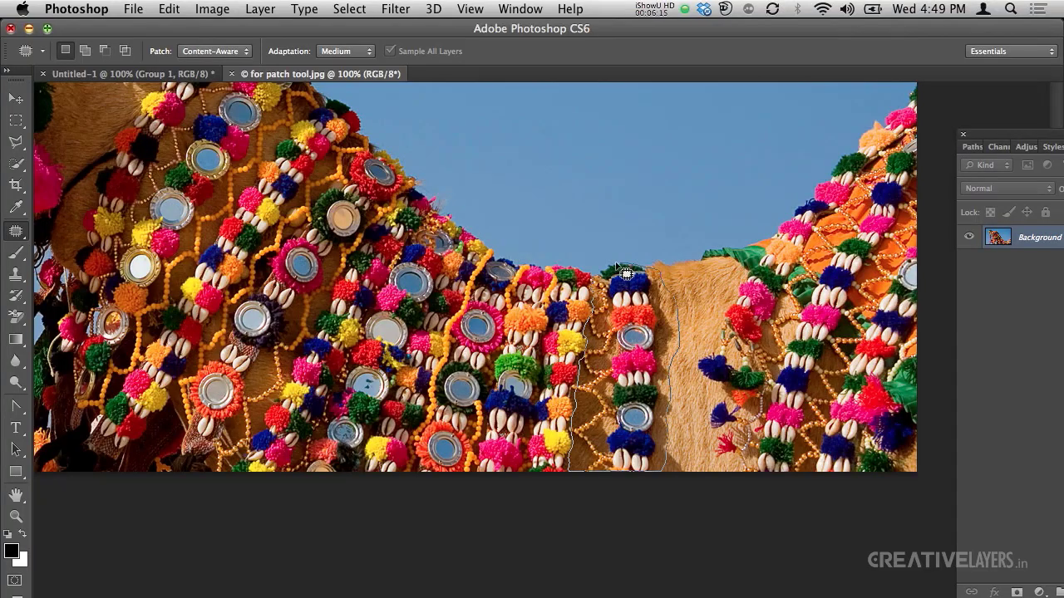
left_click_drag(626, 273, 603, 288)
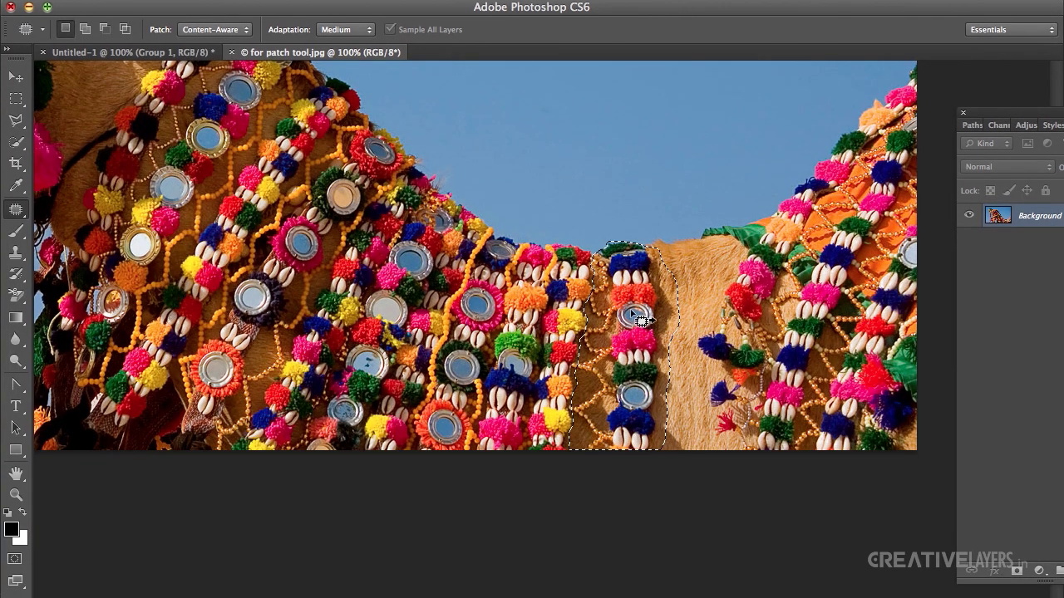
left_click_drag(640, 320, 696, 321)
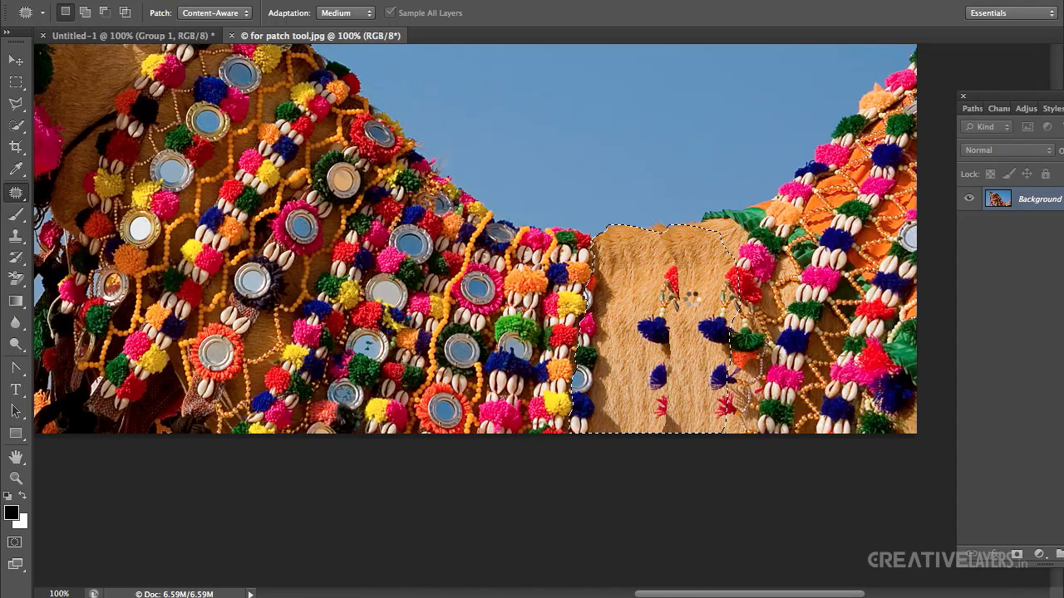
key("ctrl+z")
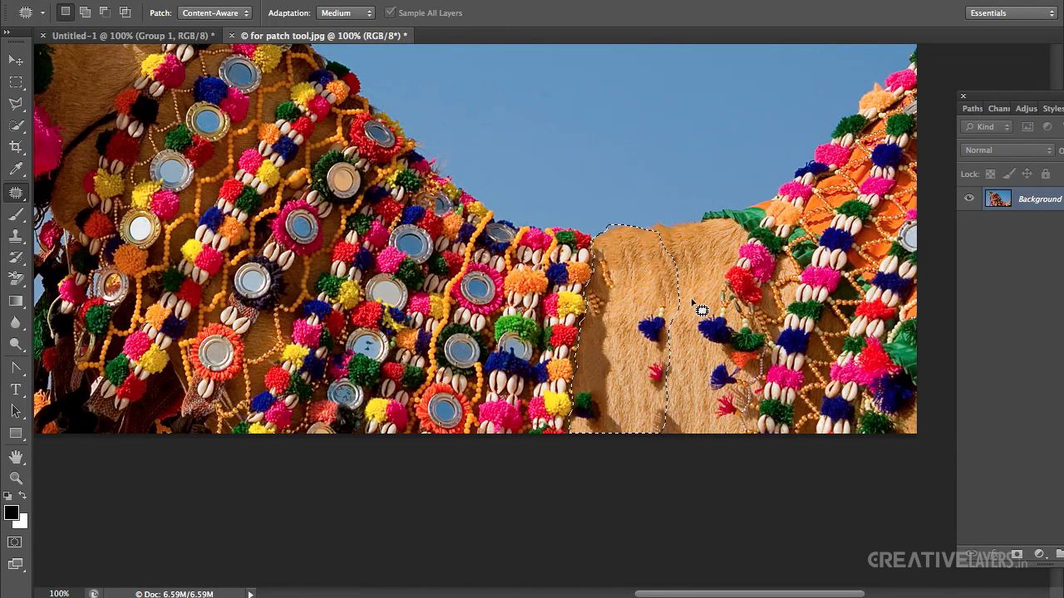
Step: Patch the stray blue and red tassels left in the camel's bare fur with clean fur
mouse_move(679, 307)
left_mouse_down()
mouse_move(644, 307)
mouse_move(632, 332)
mouse_move(654, 411)
mouse_move(675, 411)
mouse_move(686, 395)
mouse_move(683, 323)
mouse_move(667, 288)
left_mouse_up()
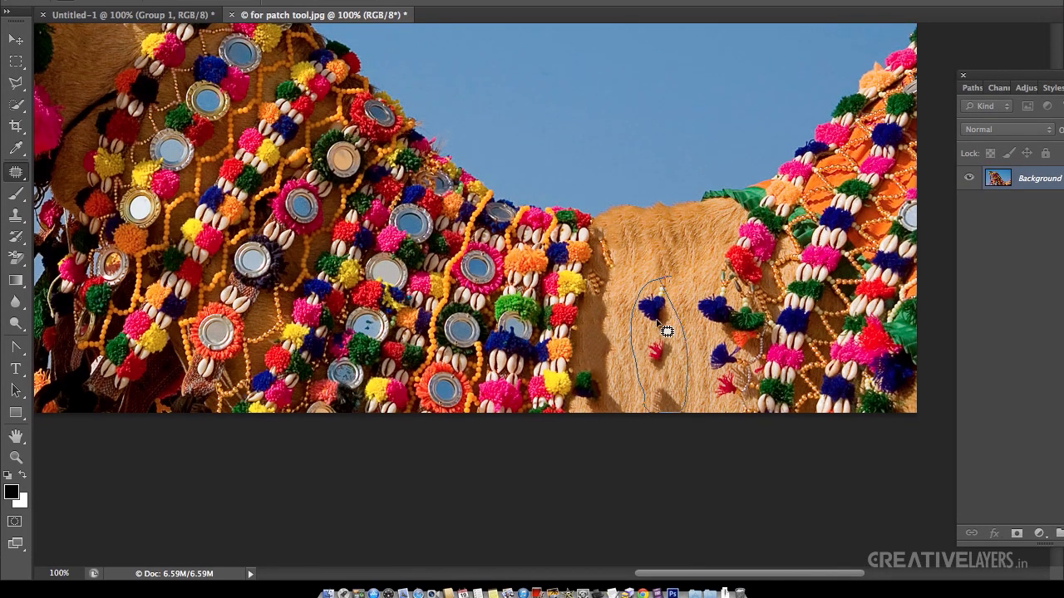
left_click_drag(666, 330, 646, 295)
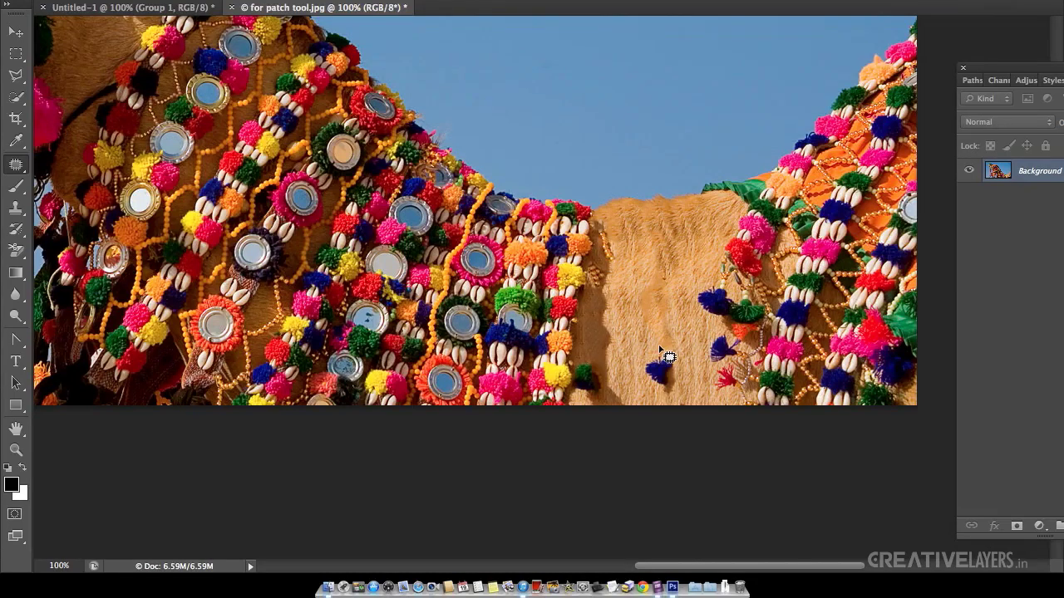
mouse_move(658, 393)
left_mouse_down()
mouse_move(678, 367)
mouse_move(669, 389)
mouse_move(676, 372)
mouse_move(654, 347)
mouse_move(656, 374)
mouse_move(664, 297)
left_mouse_up()
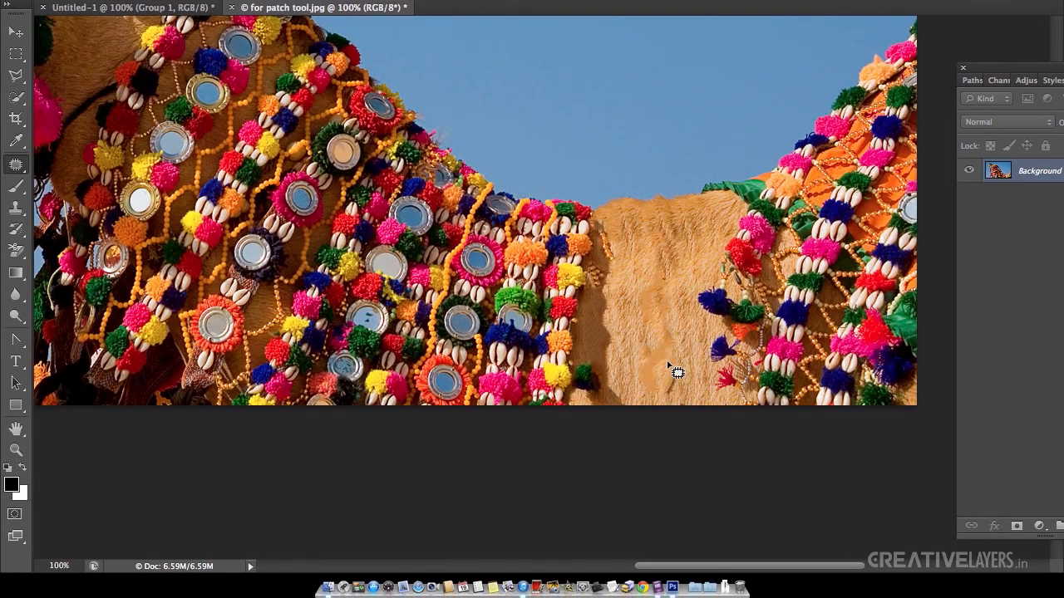
mouse_move(674, 371)
left_mouse_down()
mouse_move(681, 394)
mouse_move(688, 376)
mouse_move(674, 380)
mouse_move(665, 357)
left_mouse_up()
key("ctrl+0")
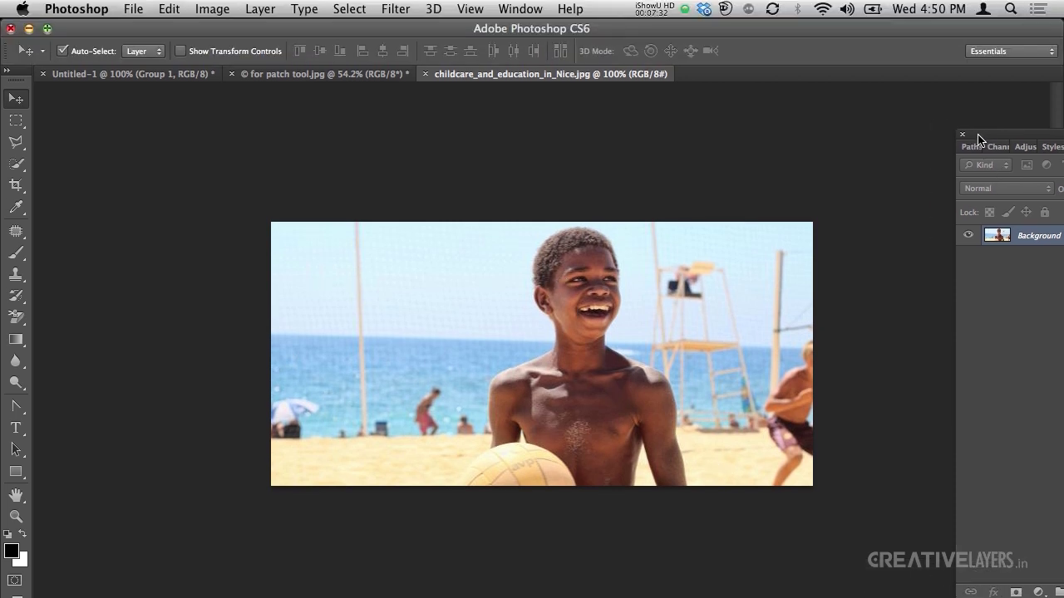
Step: Shift the floating Layers panel fully into view and select the Content-Aware Move Tool for the beach photo
left_click_drag(976, 138, 874, 120)
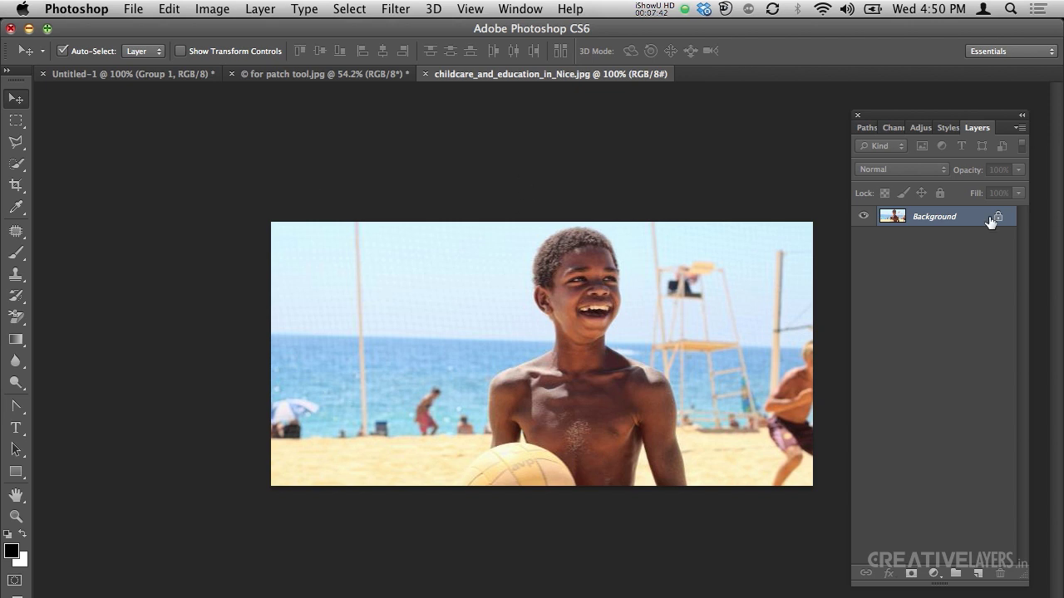
left_click(16, 236)
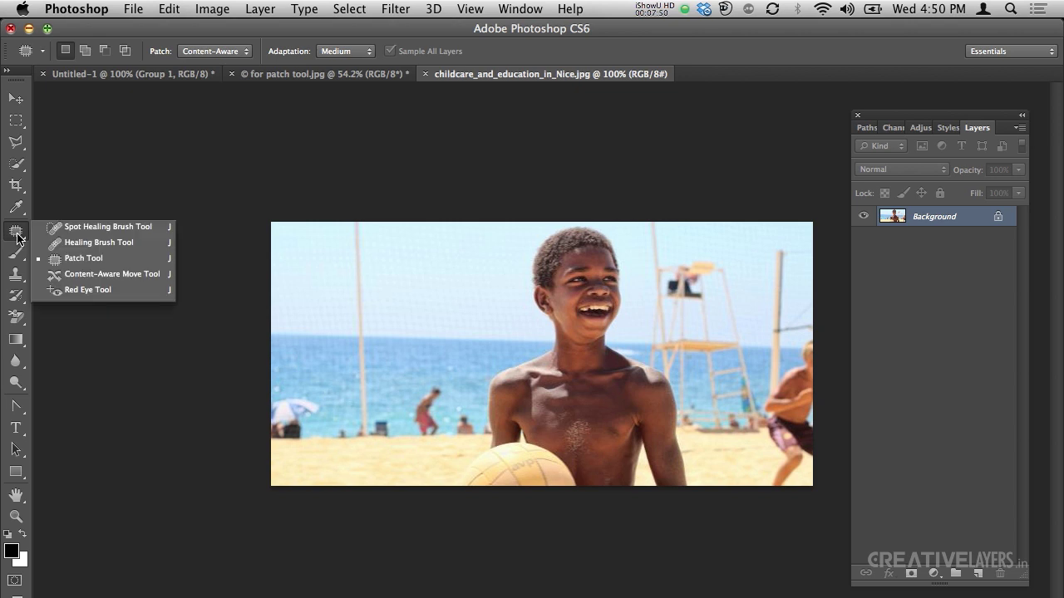
left_click(127, 284)
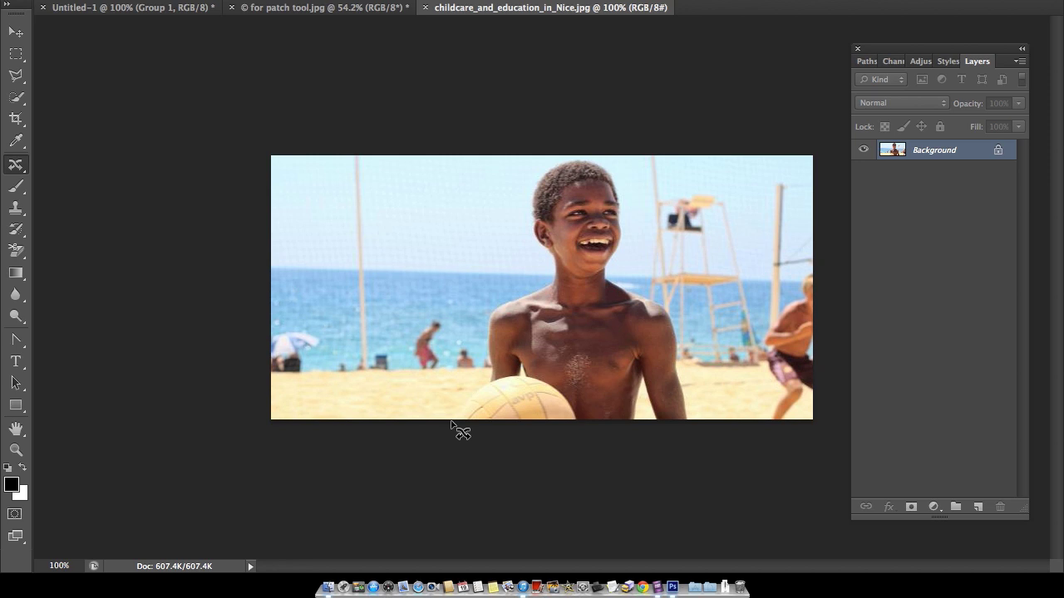
Step: Outline the smiling boy with his ball and move him to the left edge of the beach photo
mouse_move(450, 424)
left_mouse_down()
mouse_move(486, 380)
mouse_move(488, 313)
mouse_move(536, 296)
mouse_move(550, 268)
mouse_move(548, 286)
mouse_move(526, 228)
left_mouse_up()
mouse_move(526, 270)
left_mouse_down()
mouse_move(536, 243)
mouse_move(556, 229)
mouse_move(606, 232)
mouse_move(627, 309)
mouse_move(614, 343)
mouse_move(637, 323)
mouse_move(669, 341)
mouse_move(672, 318)
mouse_move(690, 404)
mouse_move(683, 425)
mouse_move(470, 422)
mouse_move(458, 432)
left_mouse_up()
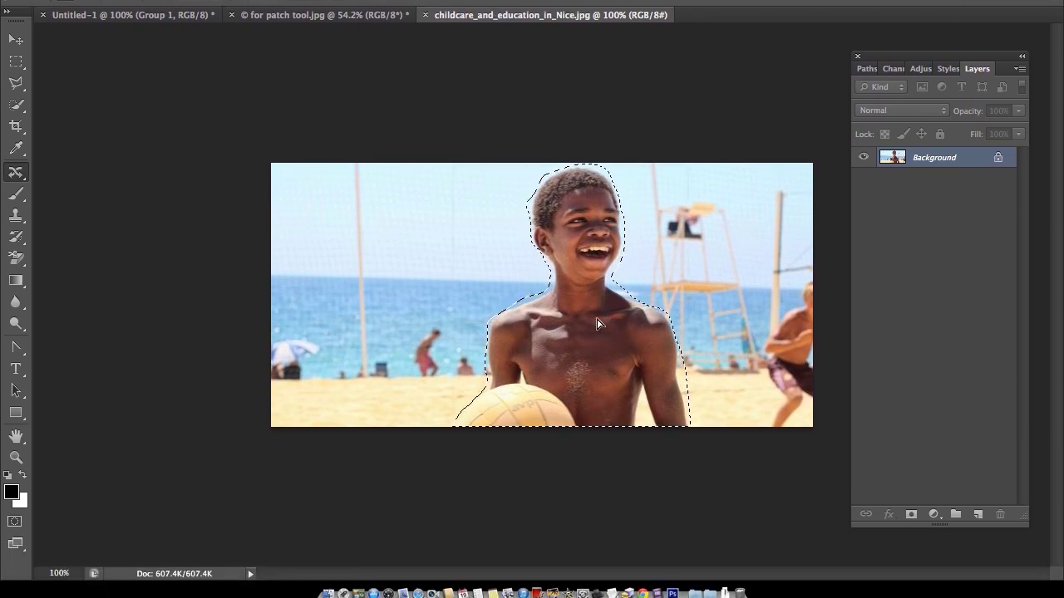
left_click_drag(596, 381, 547, 382)
left_click_drag(547, 315, 471, 315)
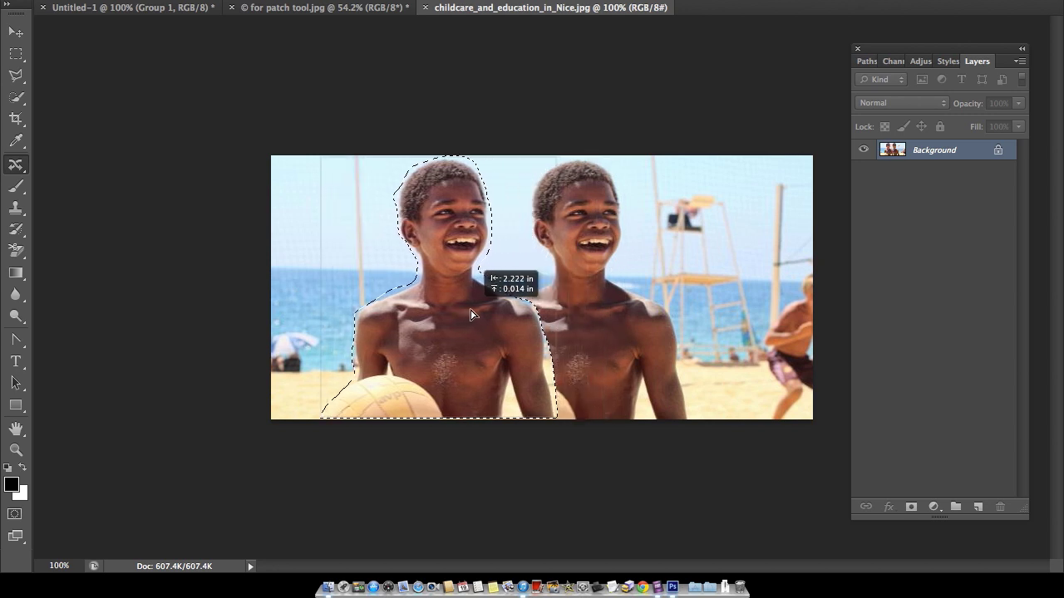
left_click_drag(471, 315, 354, 316)
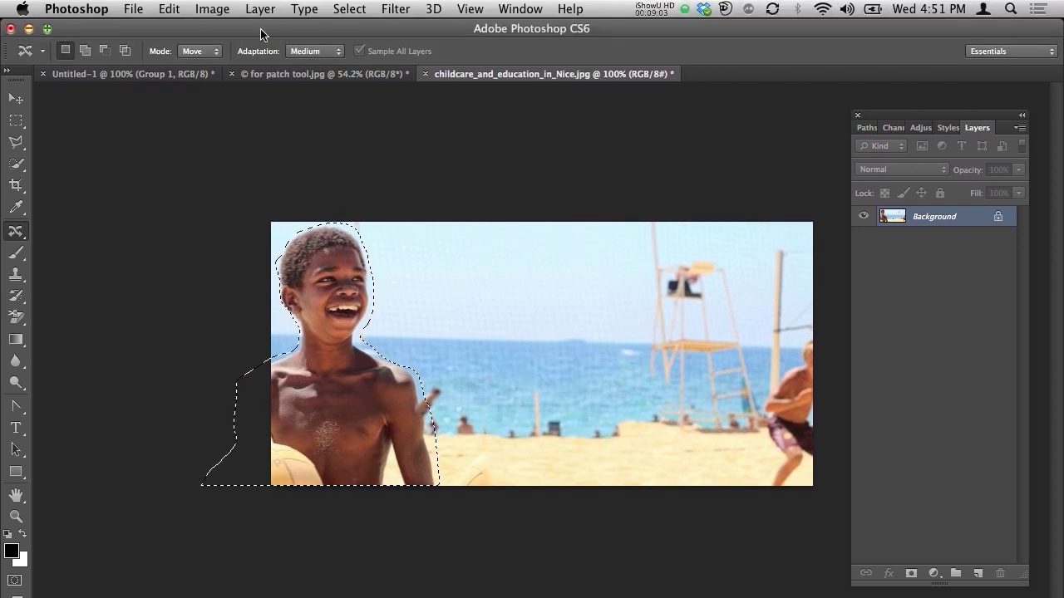
Step: Set Content-Aware Move to Extend mode with Medium adaptation and clear the selection around the boy
left_click(199, 51)
left_click(200, 56)
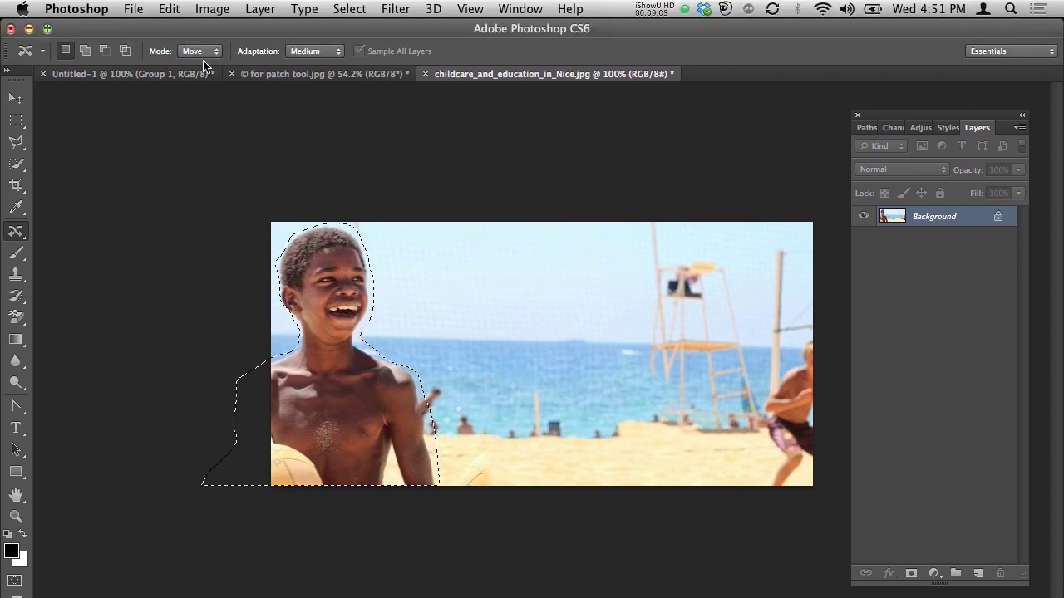
left_click(199, 51)
left_click(197, 61)
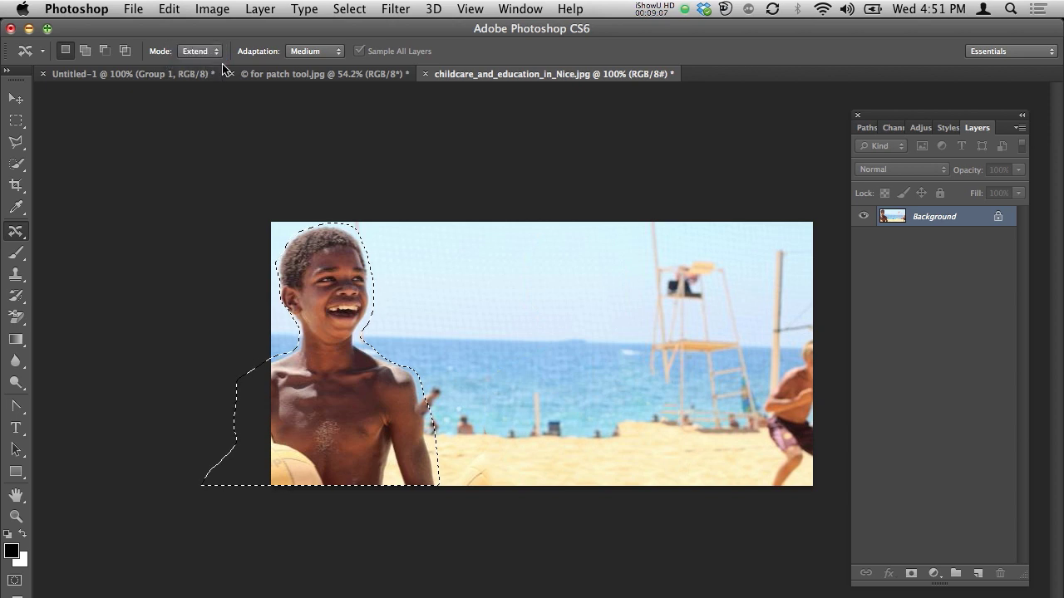
left_click(308, 51)
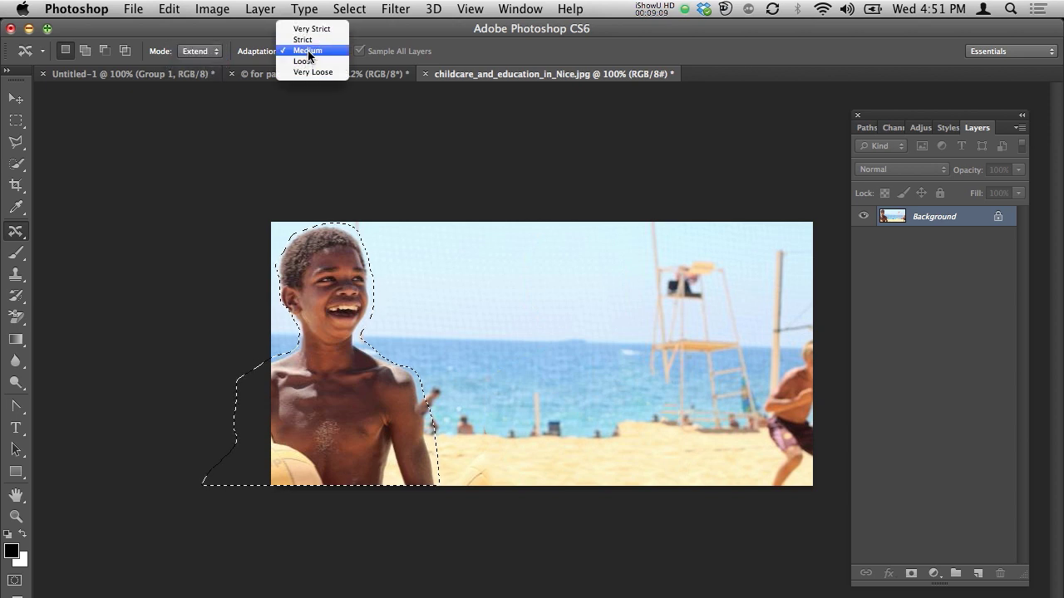
left_click(306, 61)
left_click(309, 56)
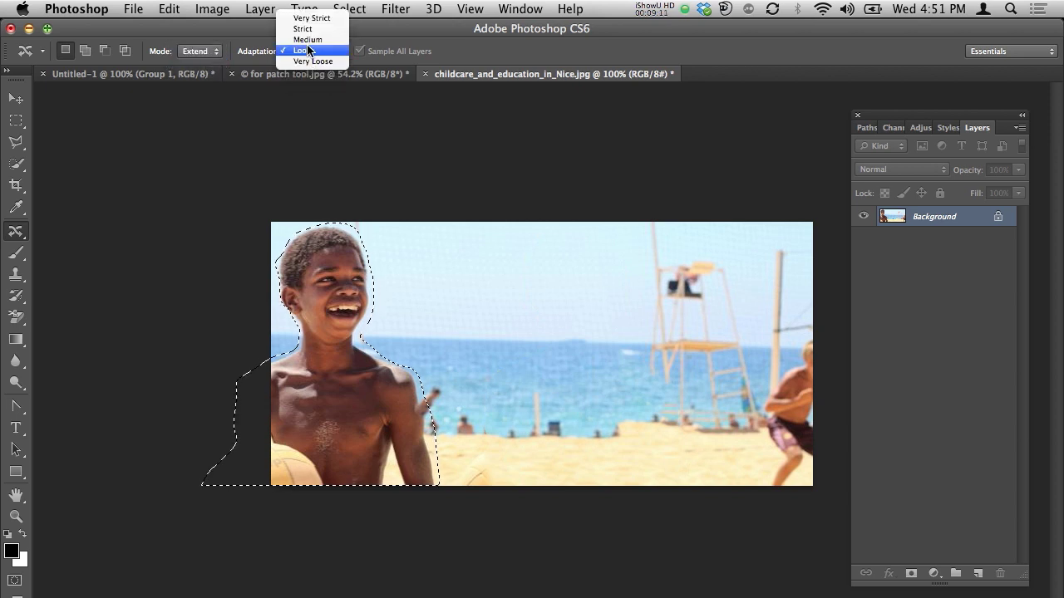
left_click(306, 39)
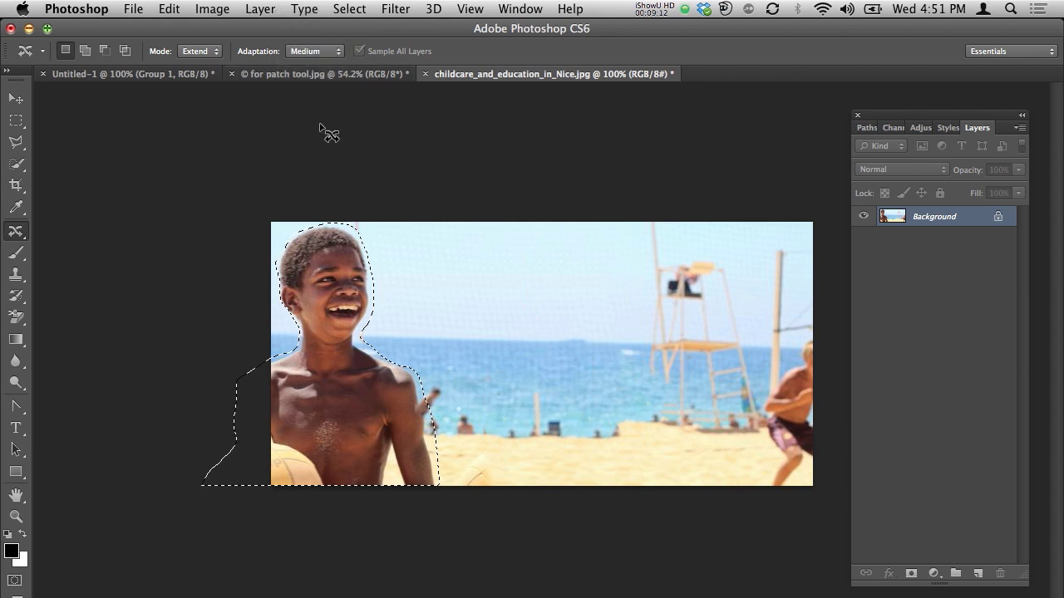
left_click(345, 228)
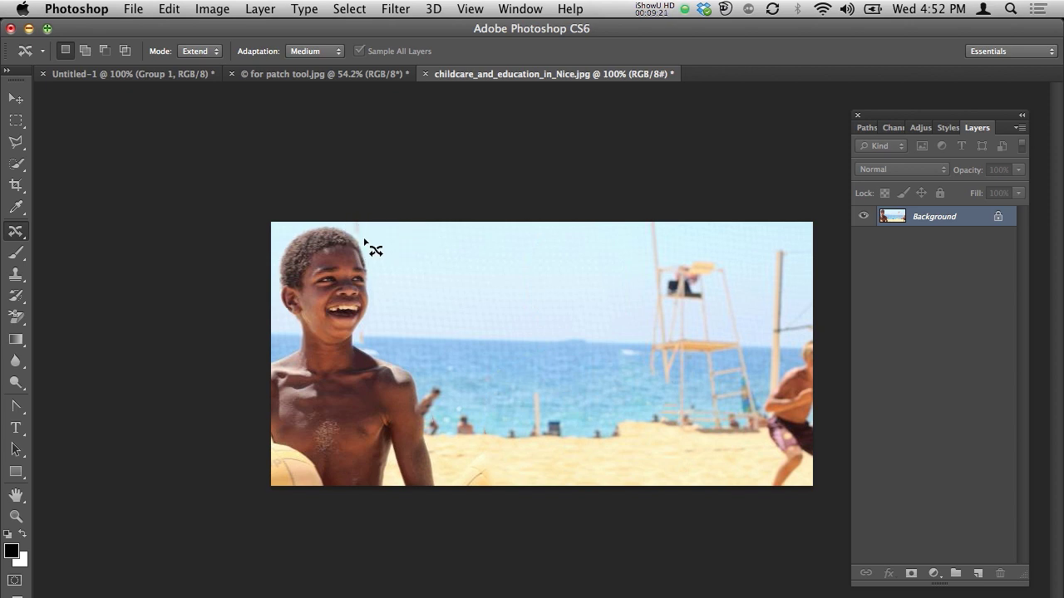
Step: Patch out the small pink pole remnant in the sky beside the boy's head, deselect, and switch to the Move Tool
key("super+equal")
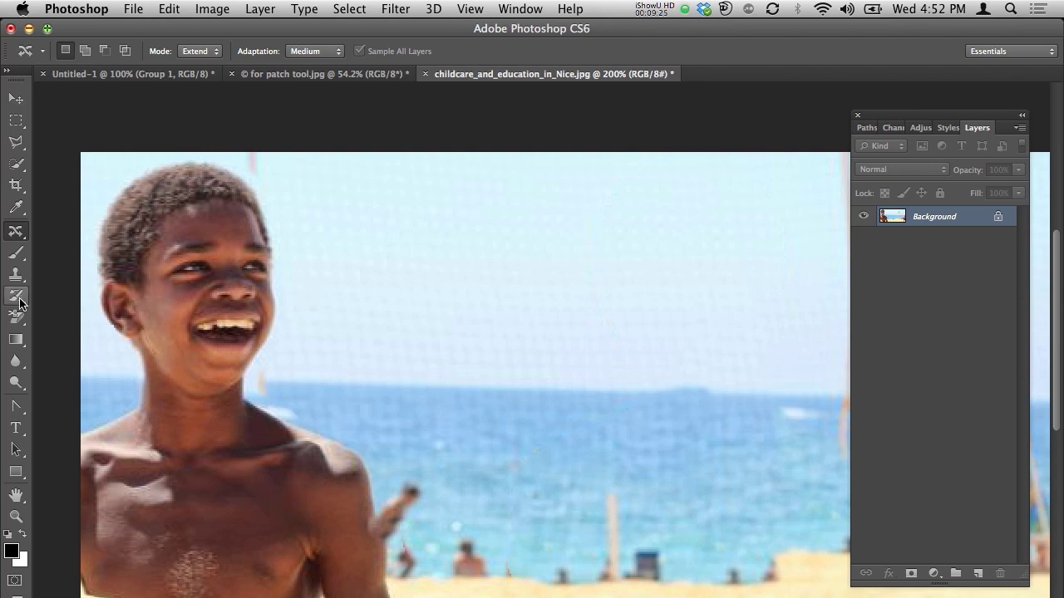
left_click(20, 236)
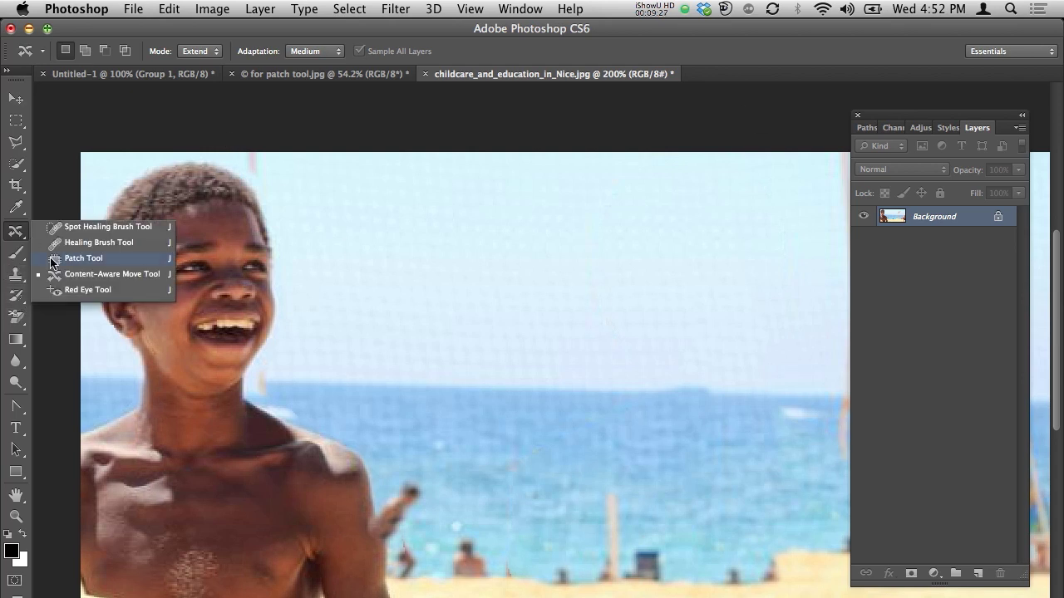
left_click(83, 258)
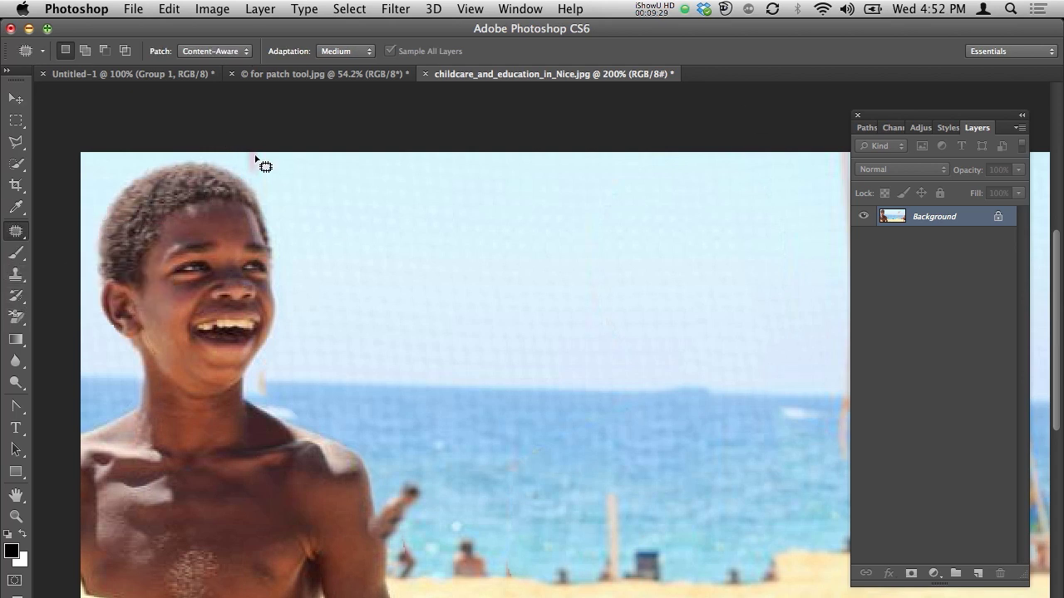
mouse_move(246, 156)
left_mouse_down()
mouse_move(257, 175)
mouse_move(262, 162)
mouse_move(248, 154)
left_mouse_up()
key("super+d")
key("v")
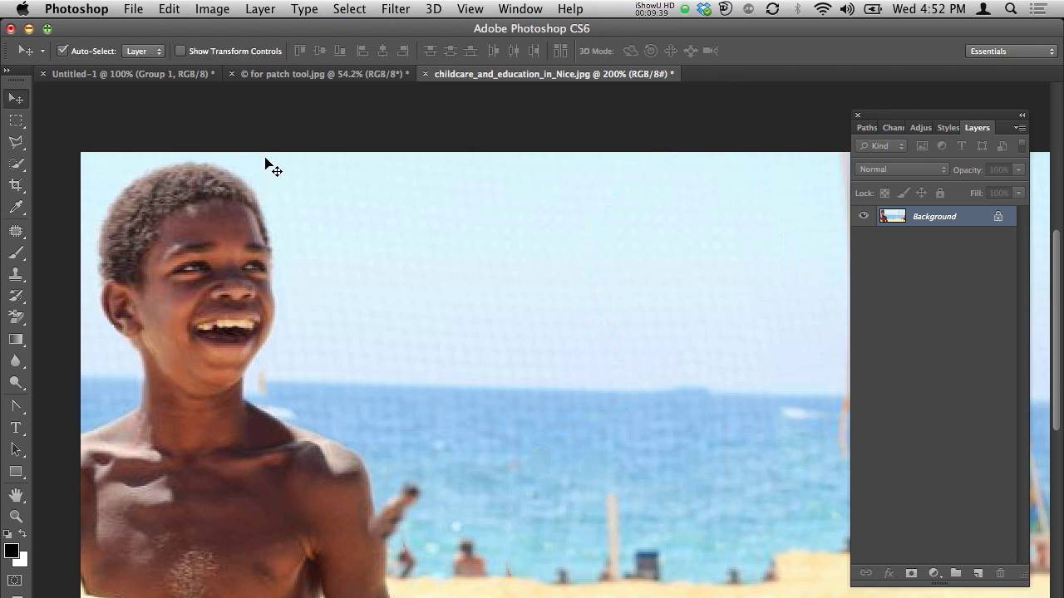
Step: Fit the whole beach photo in the view and shift the floating Layers panel away from it
key("super+0")
left_click_drag(921, 121, 956, 112)
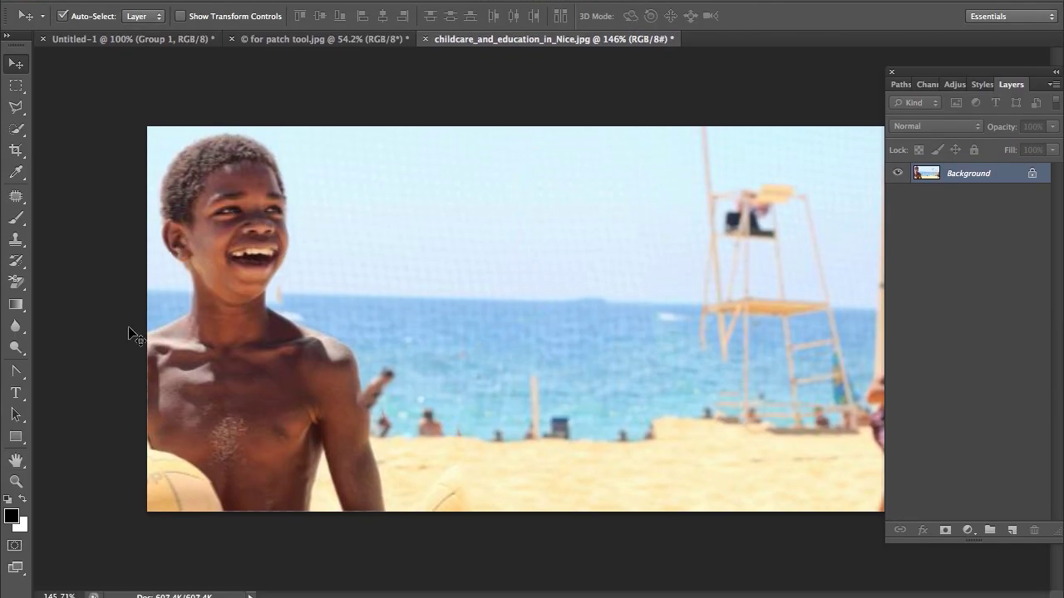
key("ctrl+Down")
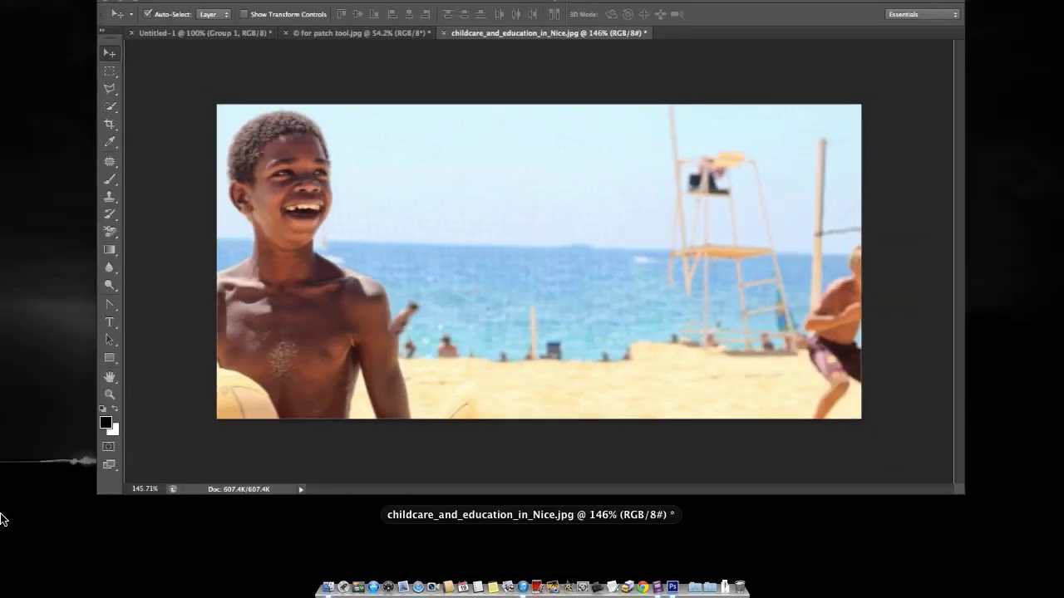
left_click(282, 341)
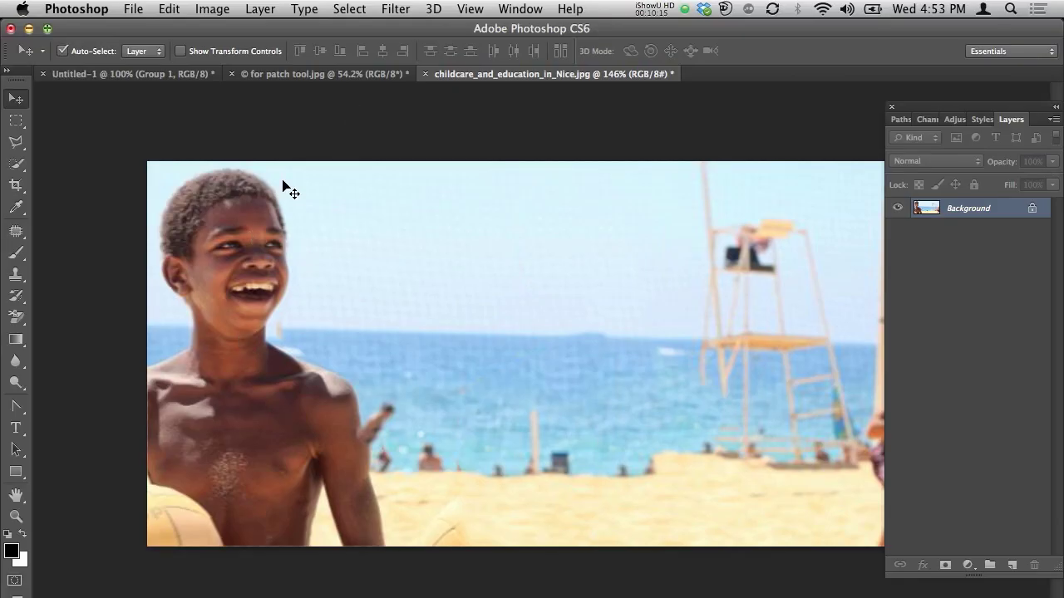
Step: Start a Field Blur on the beach photo and move its pin over the sea near the middle
left_click(395, 8)
mouse_move(453, 221)
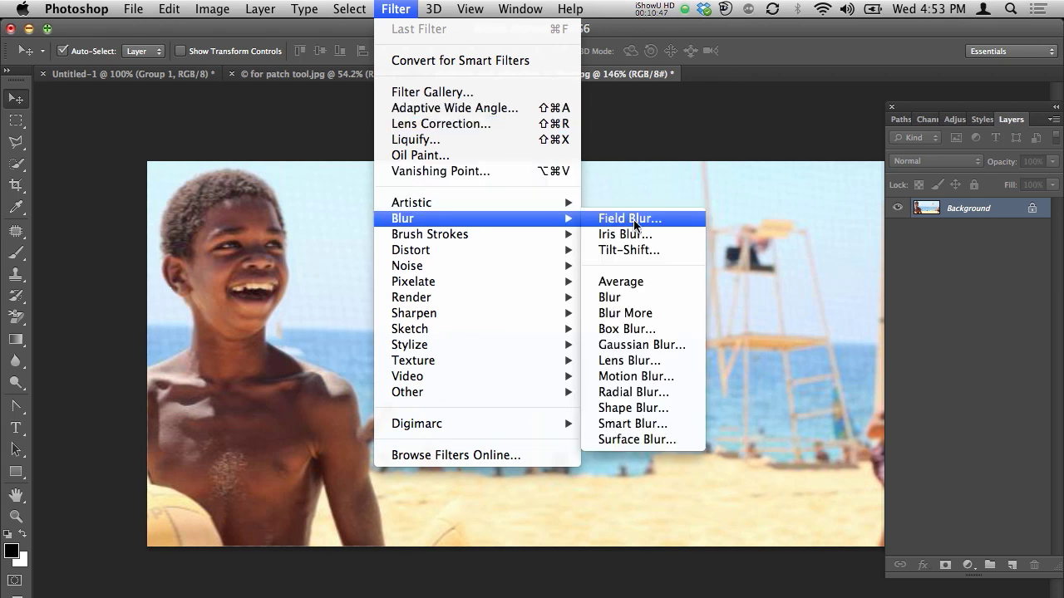
left_click(631, 220)
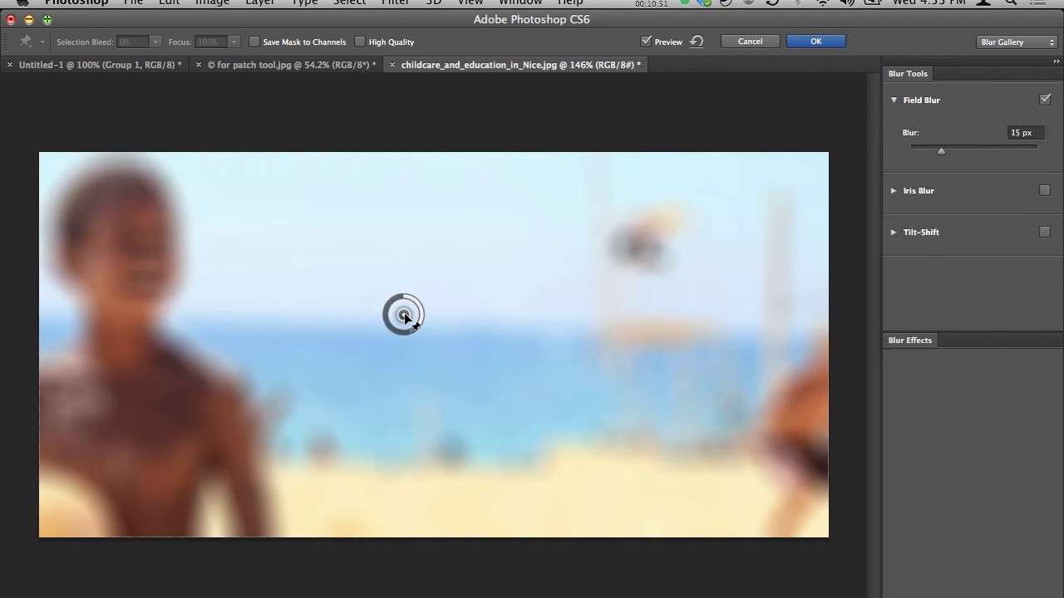
left_click_drag(457, 311, 490, 322)
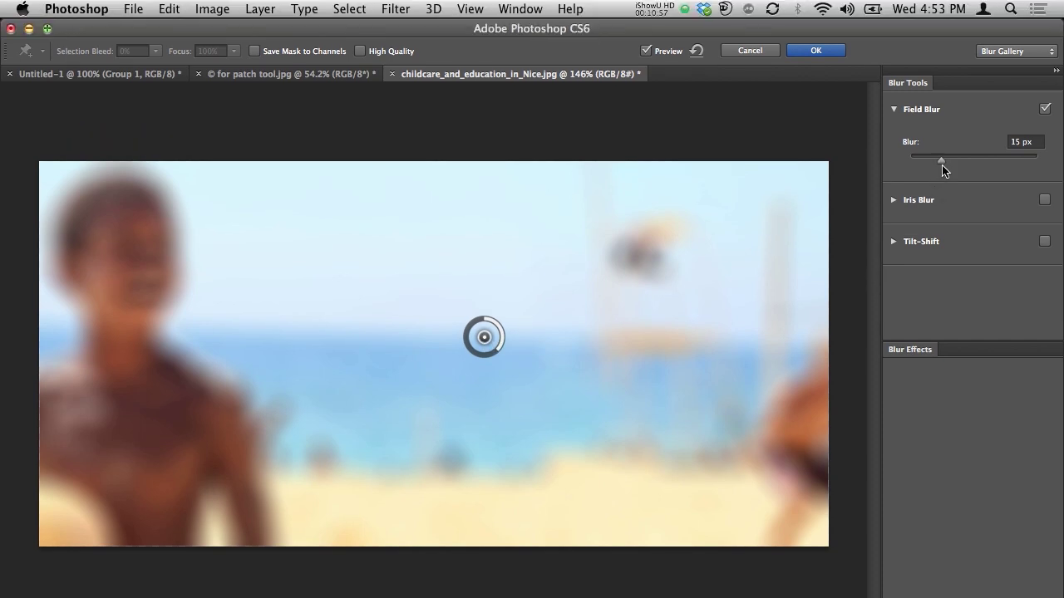
Step: Try different Field Blur amounts, including 88 px and 14 px, and cancel the filter
left_click_drag(941, 124, 975, 169)
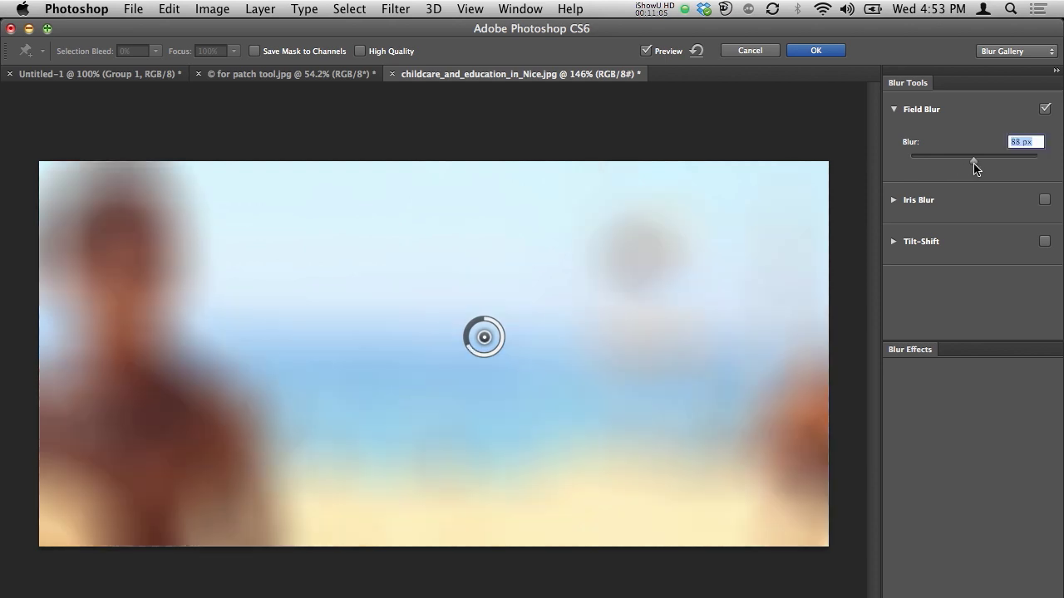
left_click_drag(977, 168, 939, 166)
left_click(950, 169)
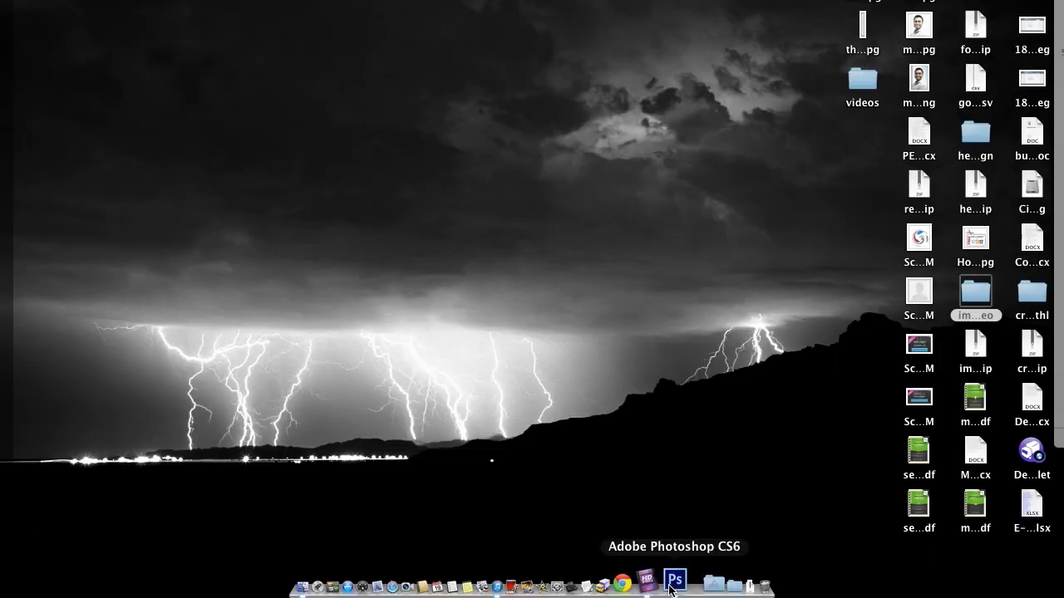
left_click(665, 580)
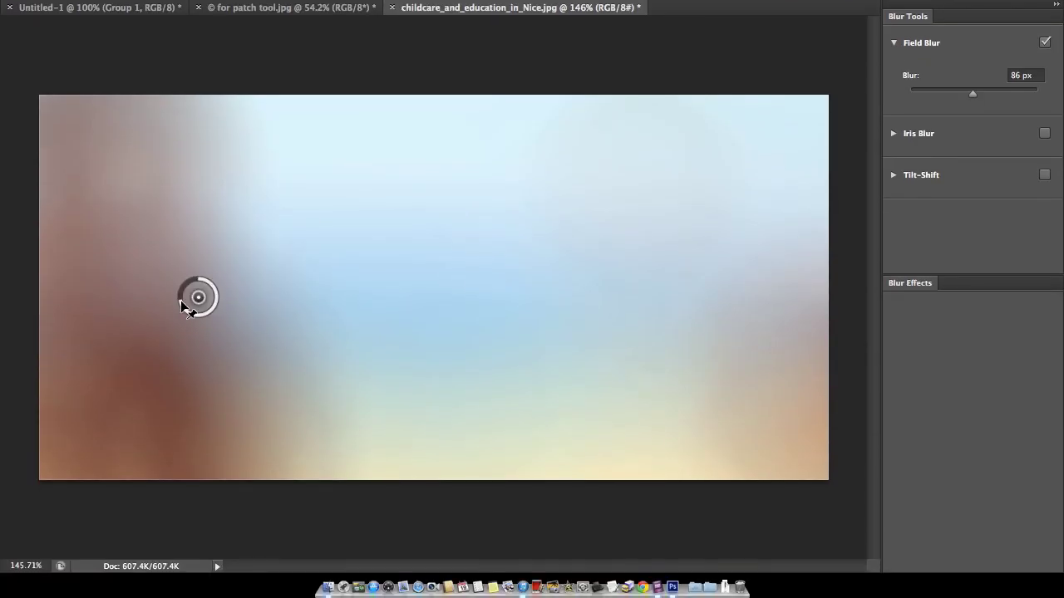
left_click_drag(181, 302, 208, 311)
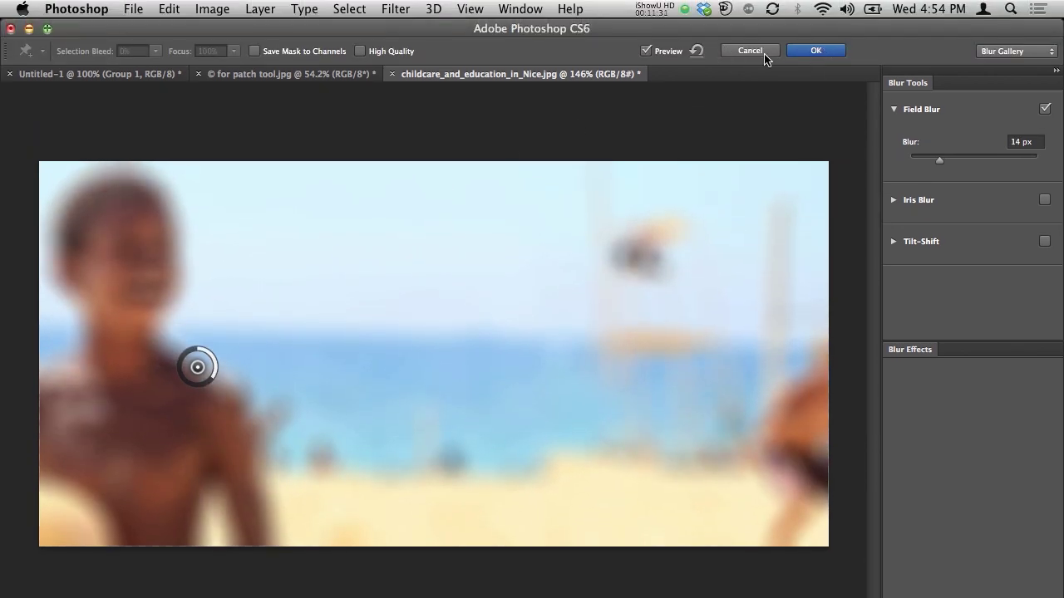
left_click(760, 55)
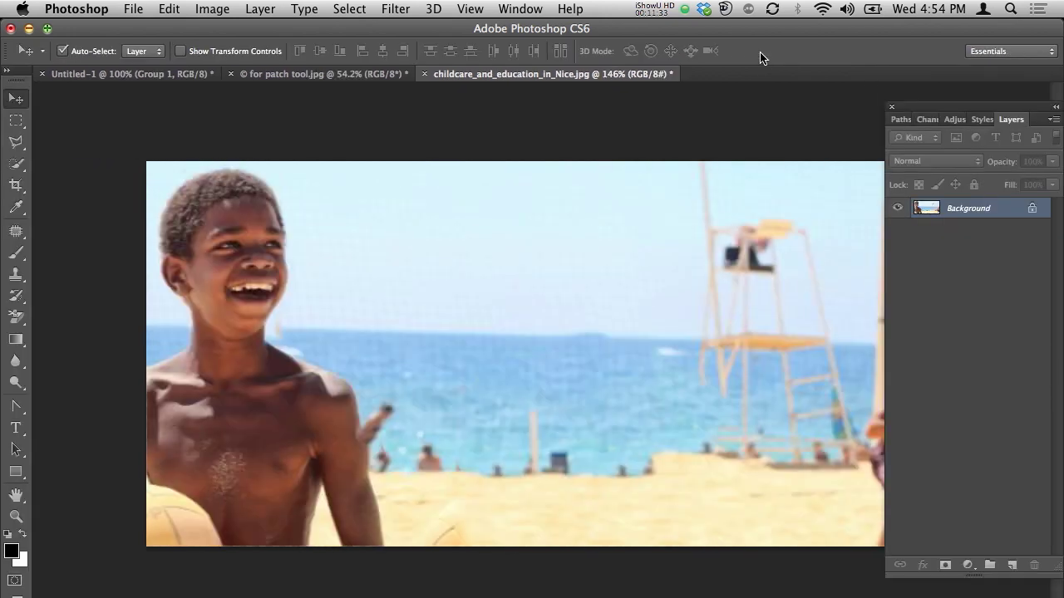
Step: Start an Iris Blur on the beach photo and centre its focus ellipse on the boy's upper chest
left_click(413, 7)
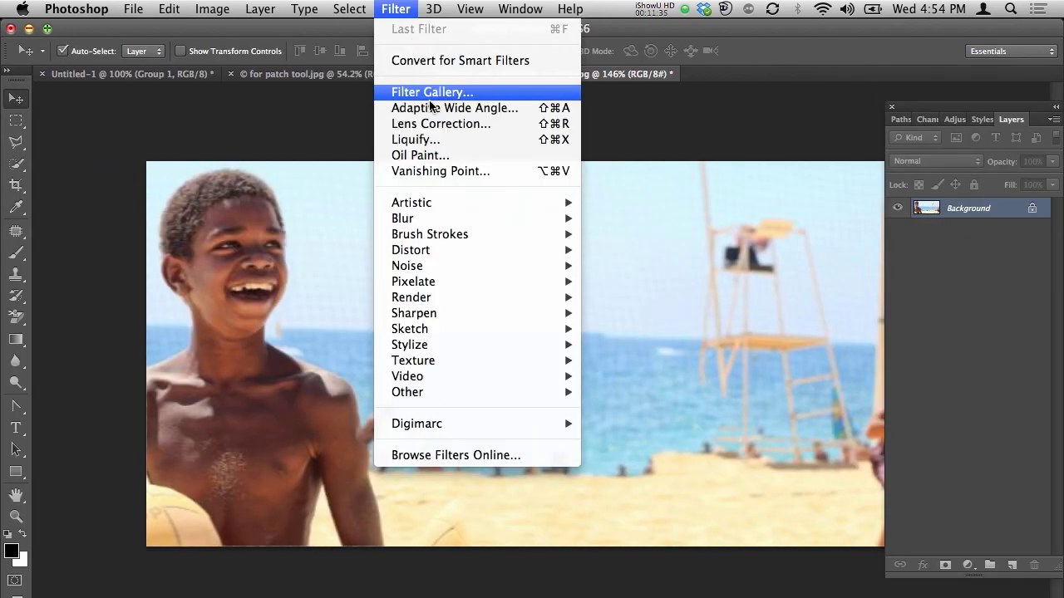
mouse_move(442, 220)
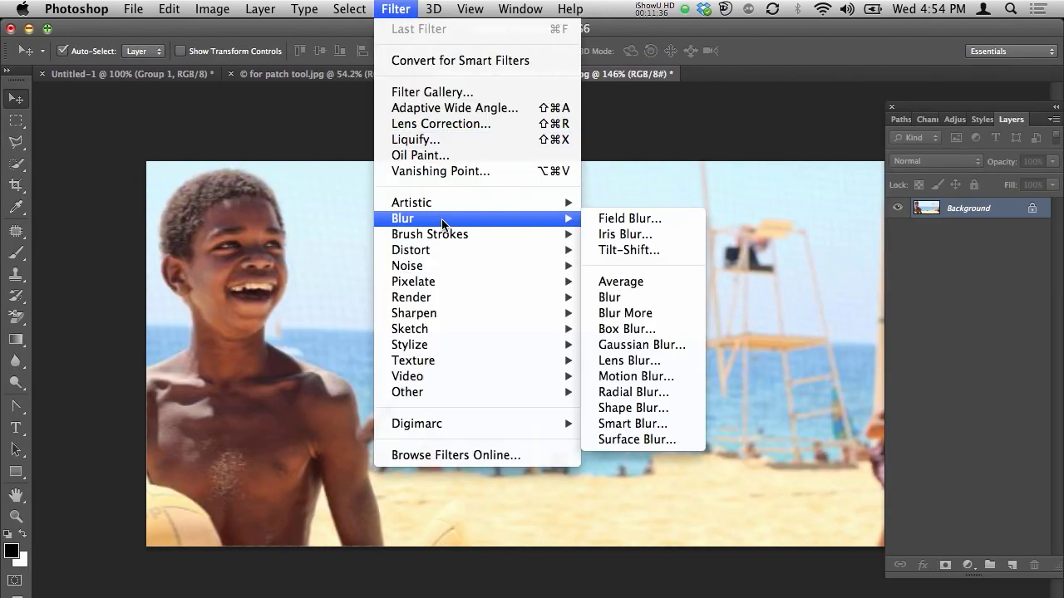
left_click(628, 235)
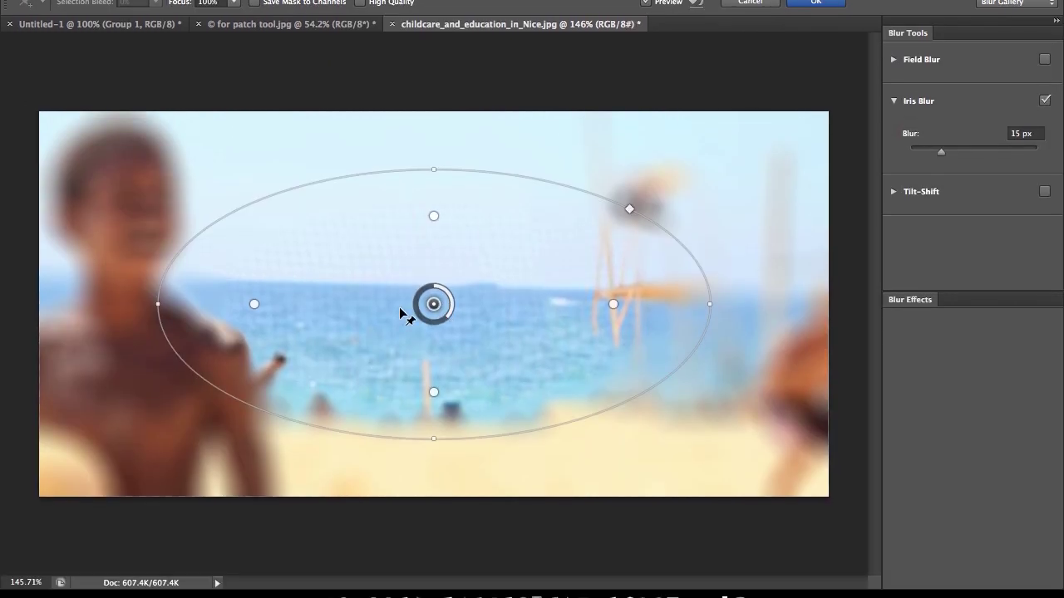
left_click_drag(432, 355, 378, 358)
left_click_drag(378, 300, 121, 325)
Step: Extend the Iris Blur ellipse above the boy's head and reshape it into a rounded rectangle
left_click_drag(118, 179, 123, 69)
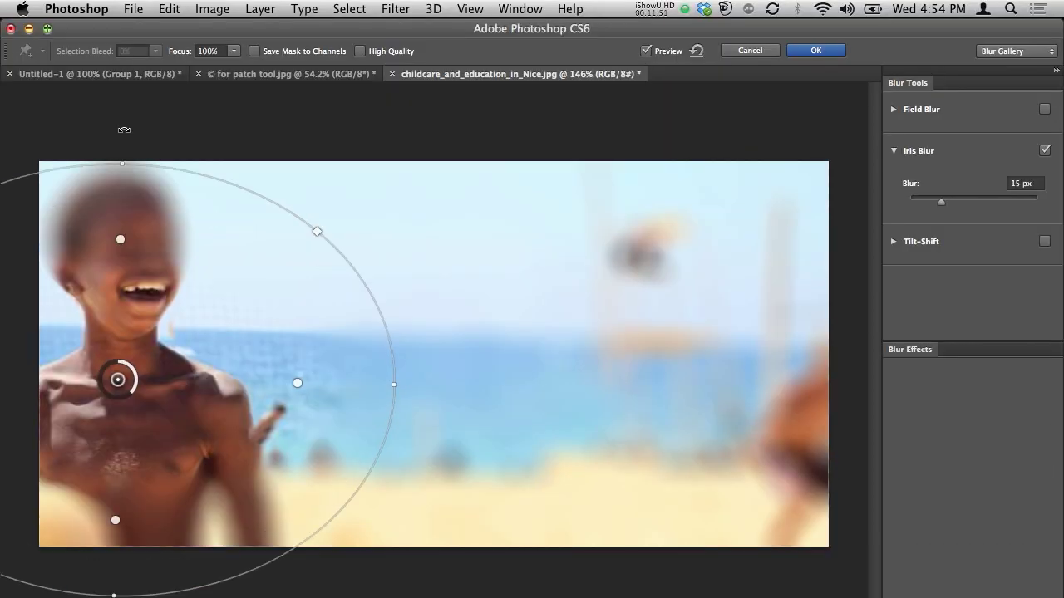
left_click_drag(124, 136, 125, 142)
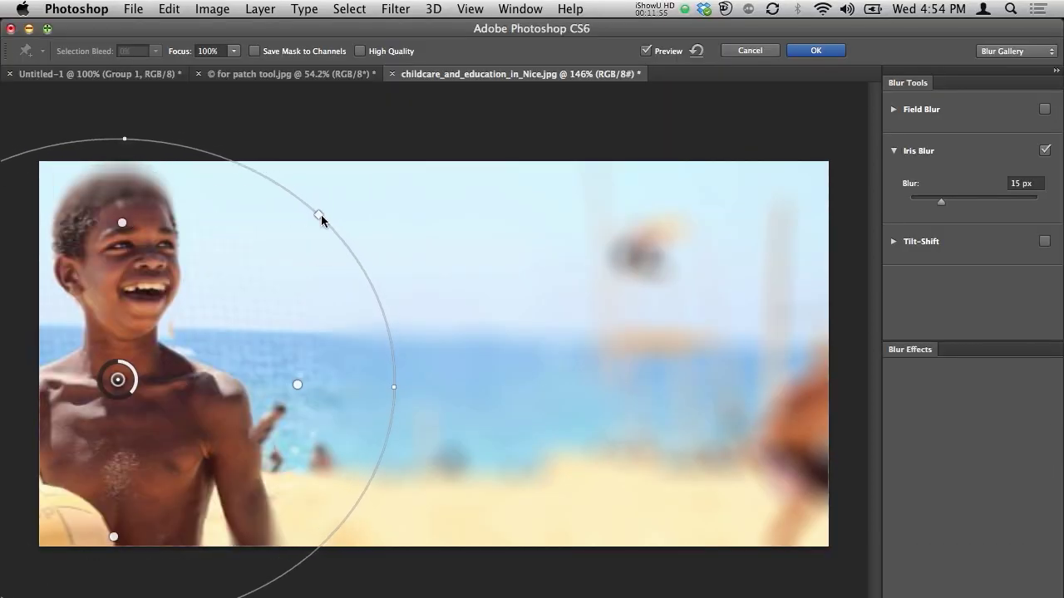
left_click_drag(323, 214, 347, 162)
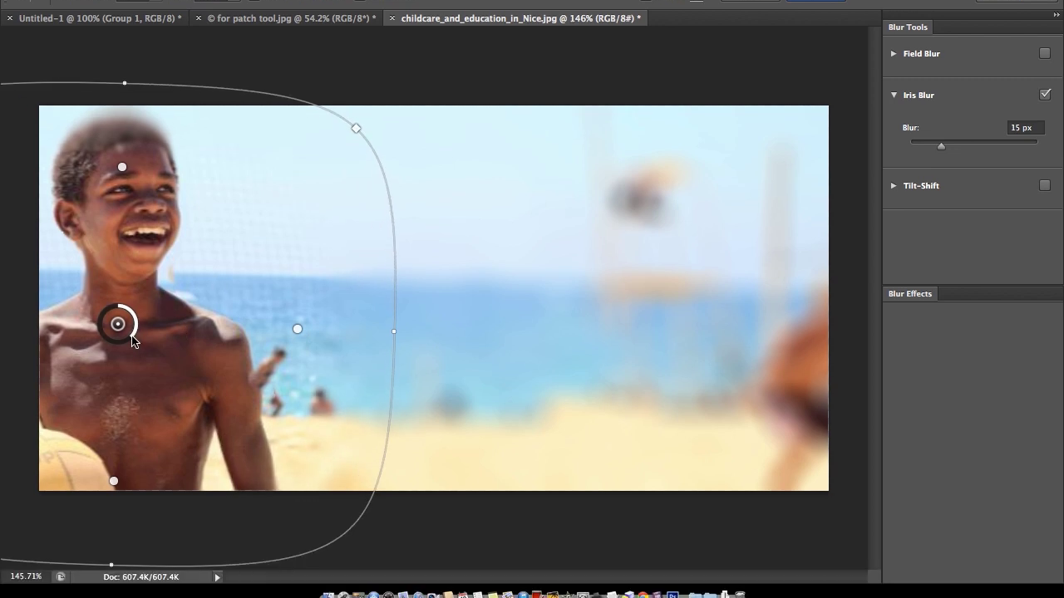
Step: Try wider and narrower feather transitions inside the iris around the boy, and cancel the Iris Blur
mouse_move(119, 403)
mouse_move(114, 337)
left_mouse_down()
mouse_move(104, 336)
mouse_move(132, 332)
left_mouse_up()
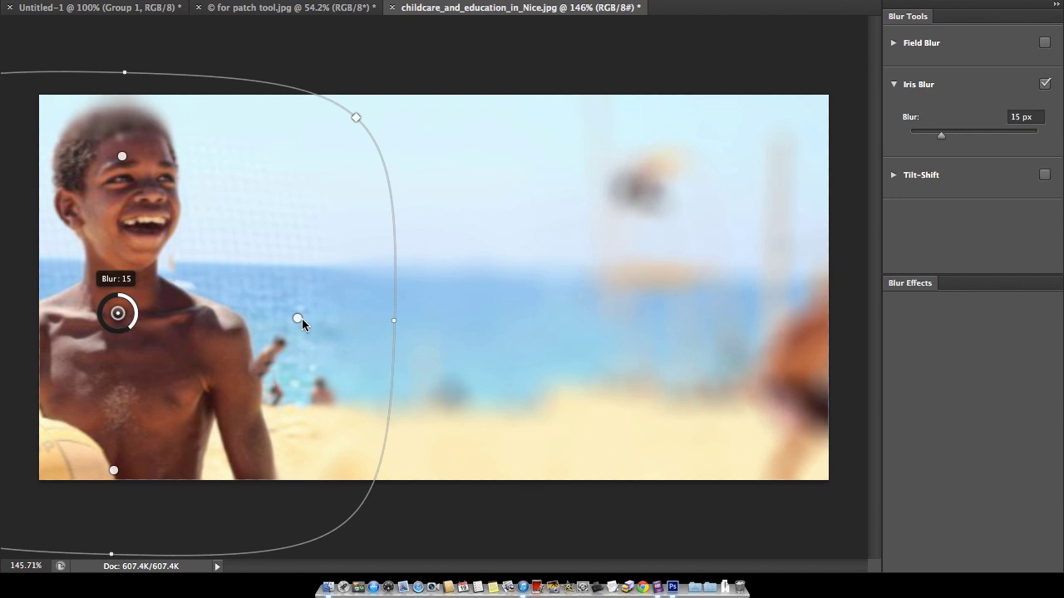
left_click_drag(307, 317, 338, 320)
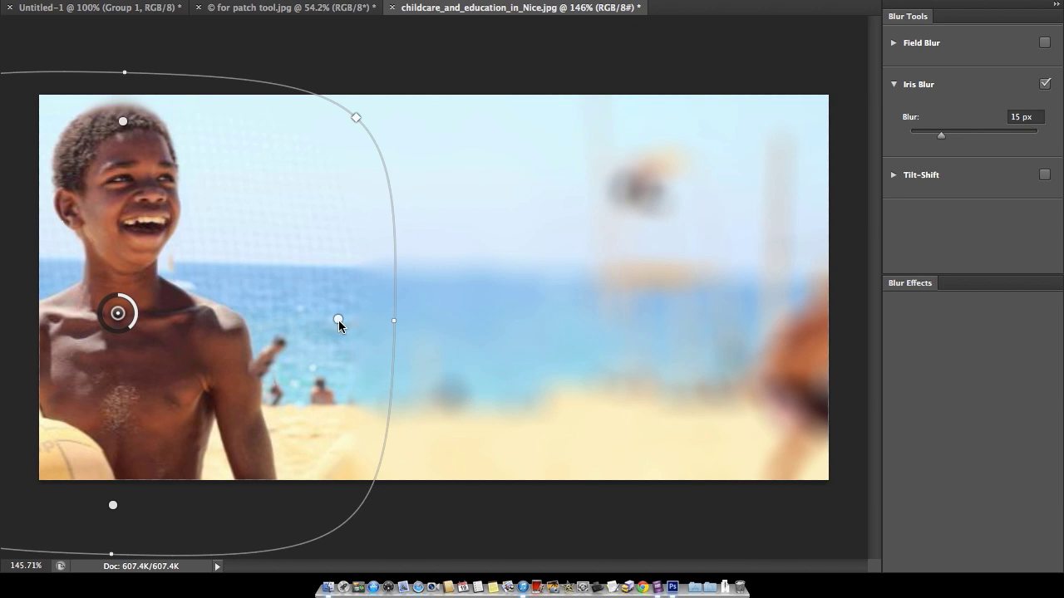
left_click_drag(345, 320, 346, 321)
left_click_drag(324, 330, 287, 327)
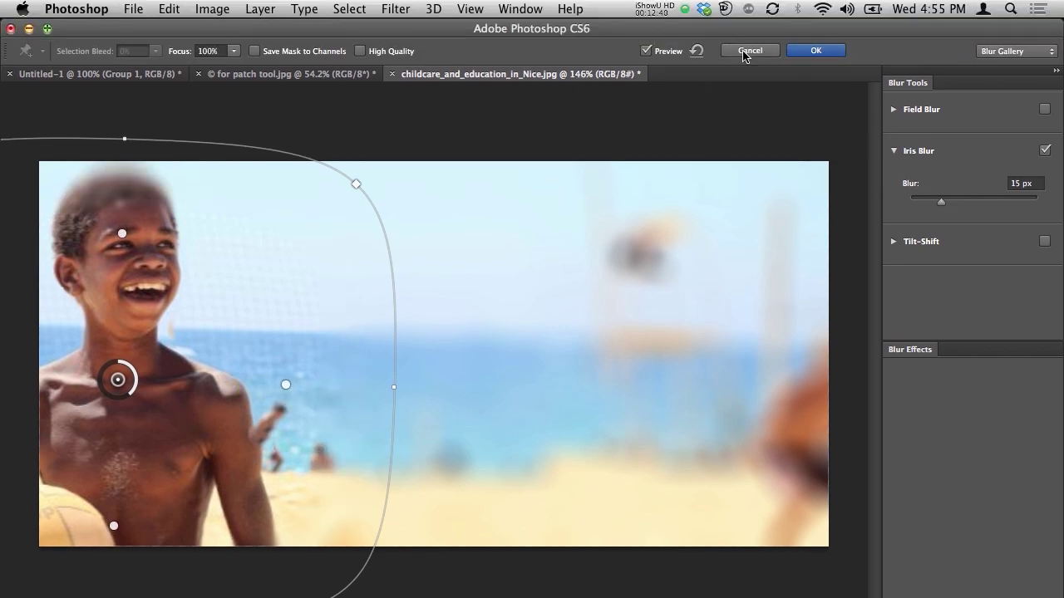
left_click(747, 51)
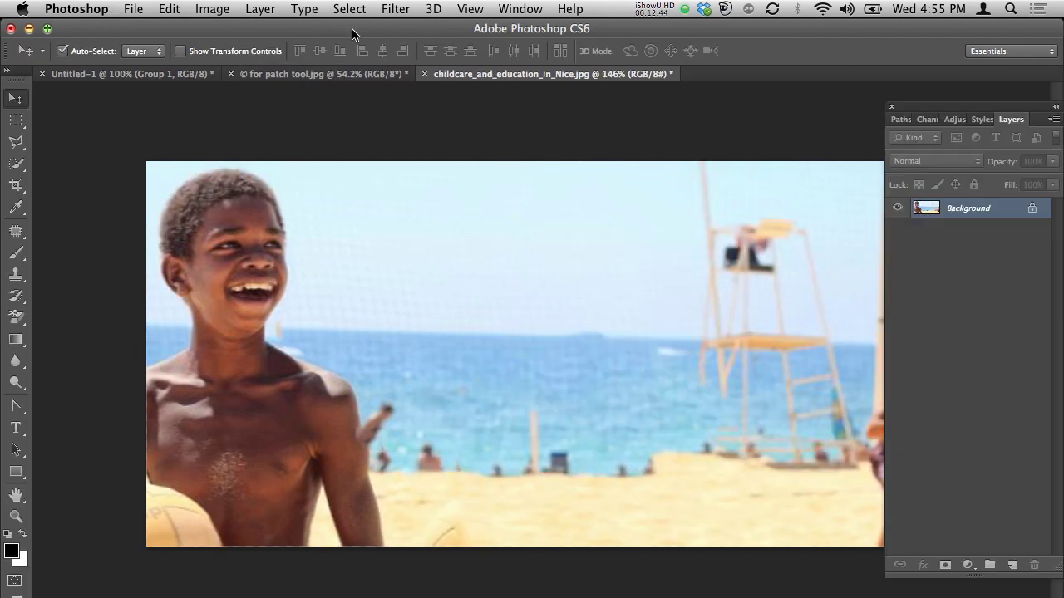
left_click(393, 11)
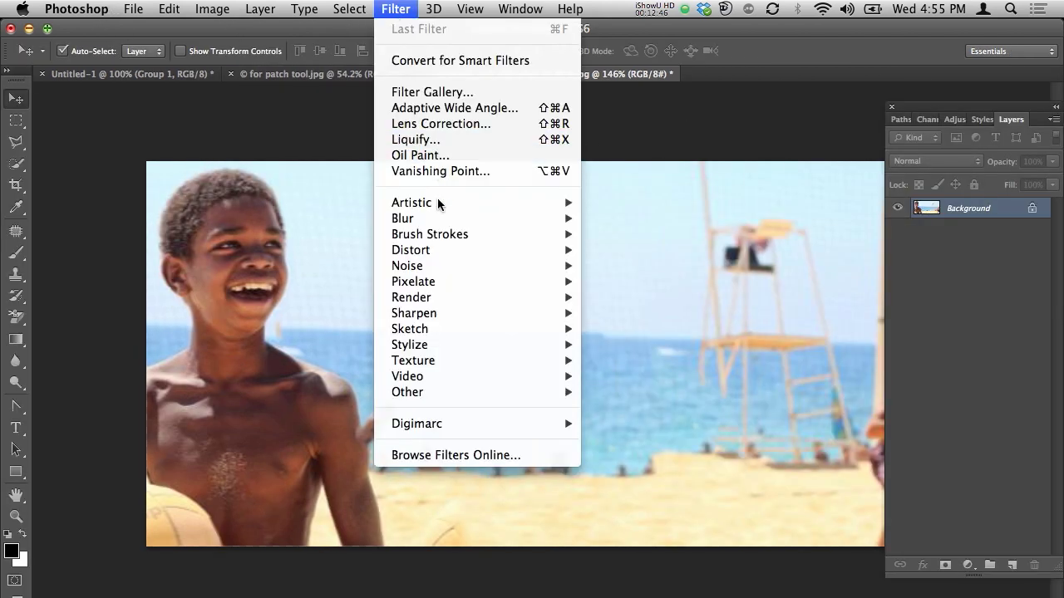
mouse_move(440, 217)
left_click(401, 11)
Step: Open the Indira Gandhi Bridge train photo and move the floating Layers panel fully into view
left_click(134, 10)
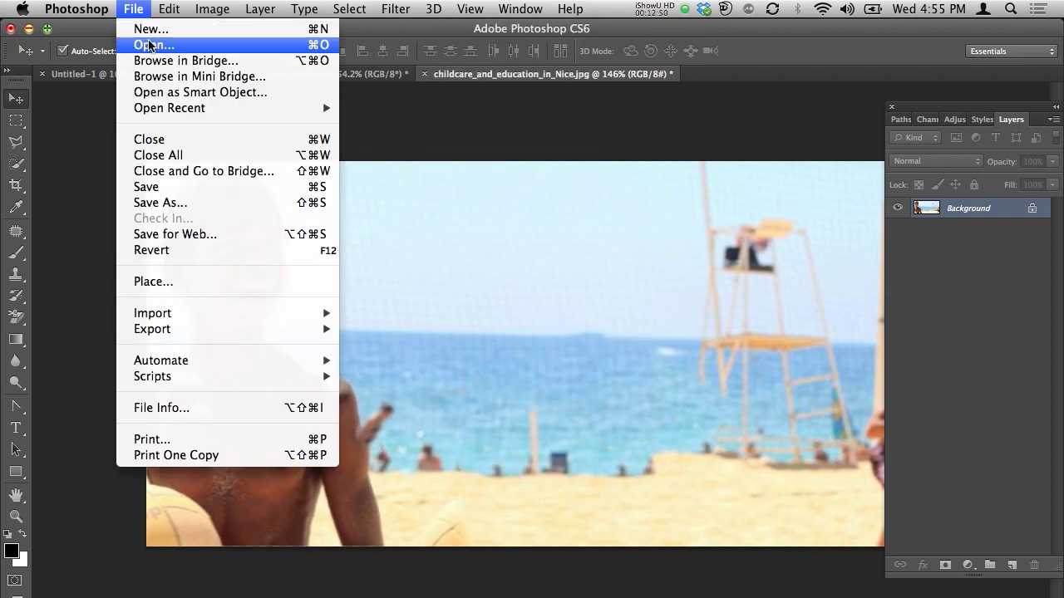
left_click(151, 42)
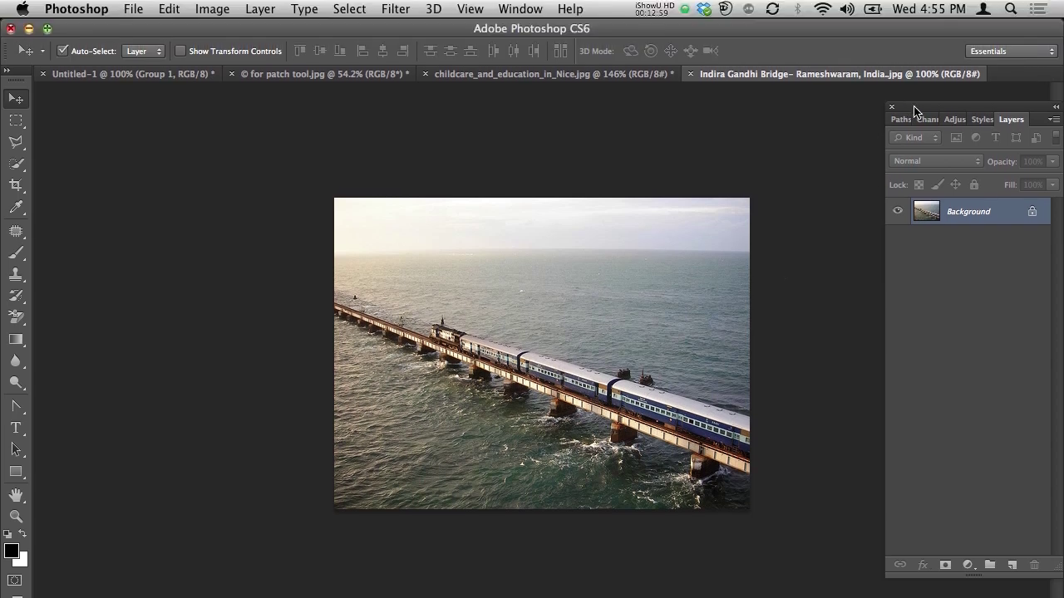
left_click_drag(915, 41, 885, 47)
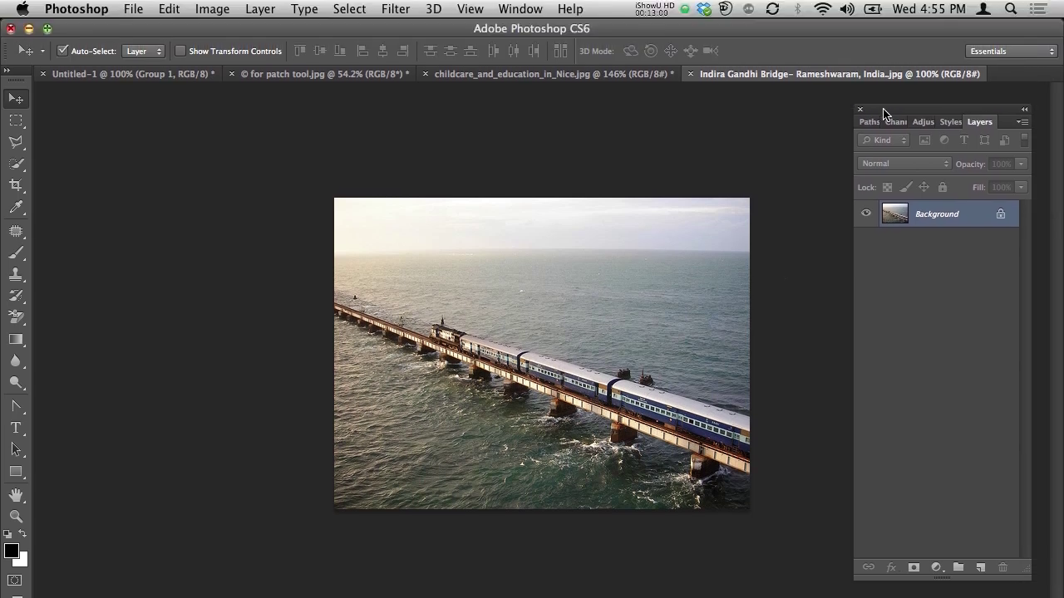
Step: Enlarge the train photo to 173% and move the floating Layers panel clear of the picture
left_click_drag(883, 112, 857, 115)
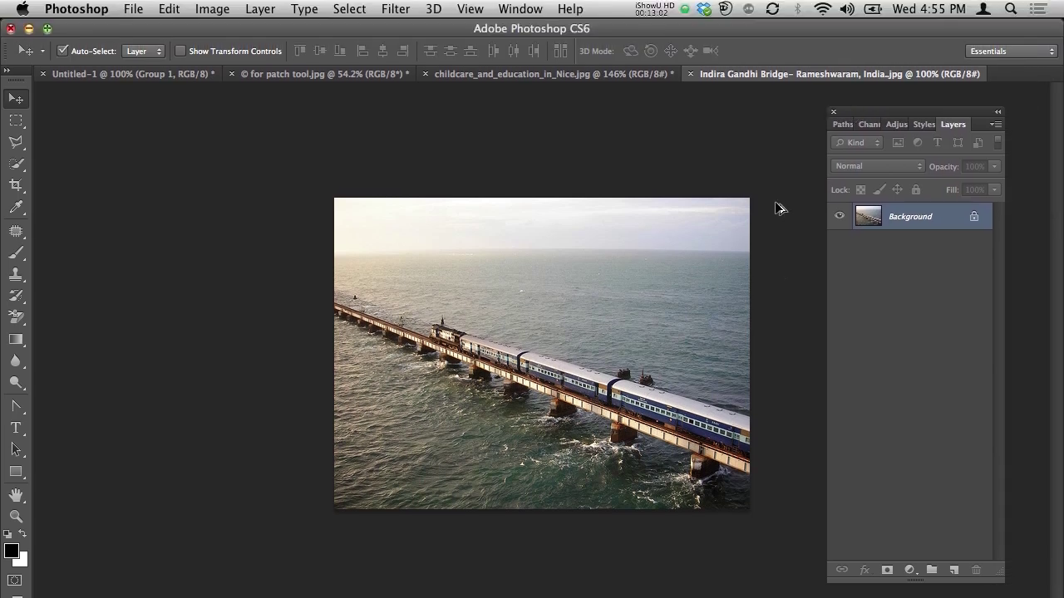
key("super+plus")
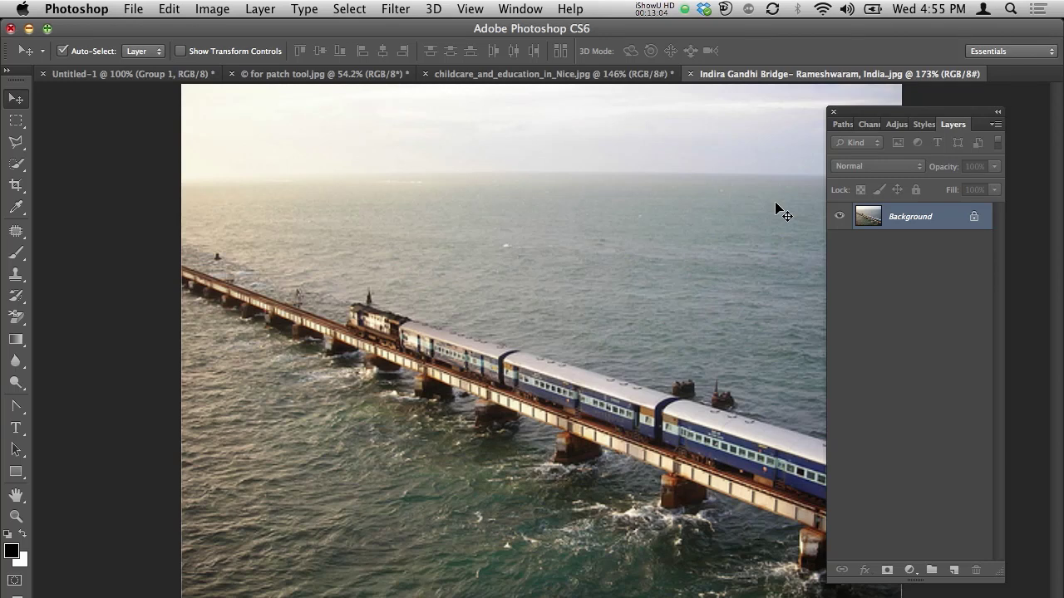
left_click_drag(860, 112, 943, 126)
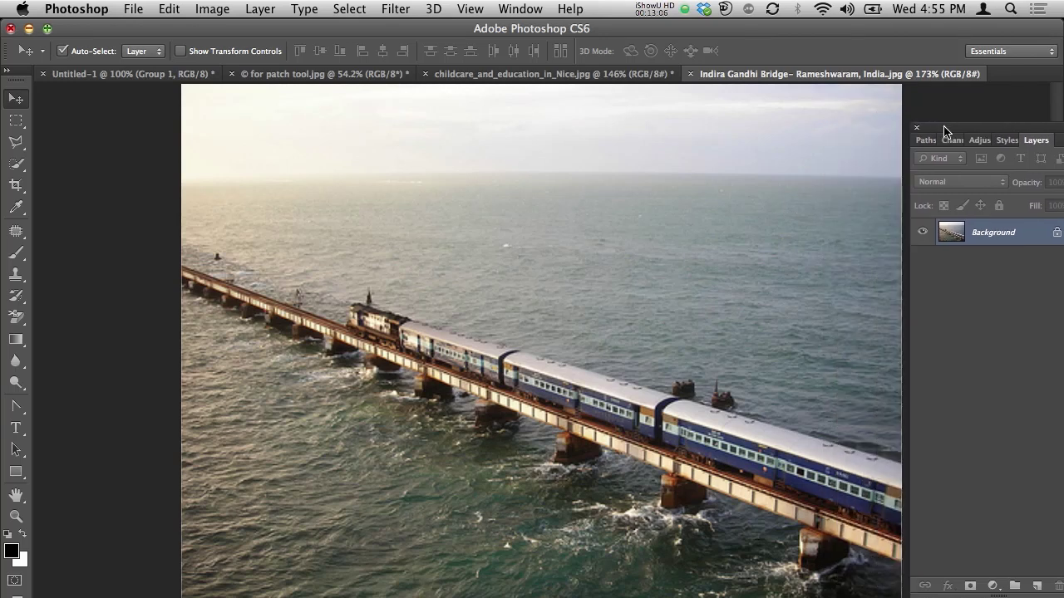
Step: Start a Tilt-Shift blur on the train photo and position and angle its focus band along the train and bridge
left_click(406, 12)
mouse_move(450, 221)
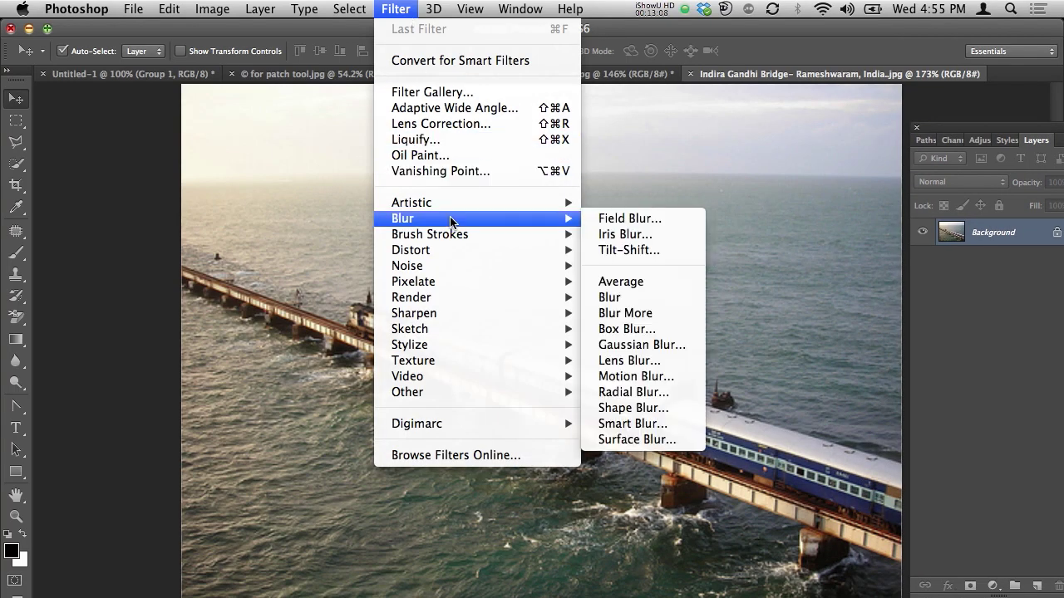
left_click(623, 234)
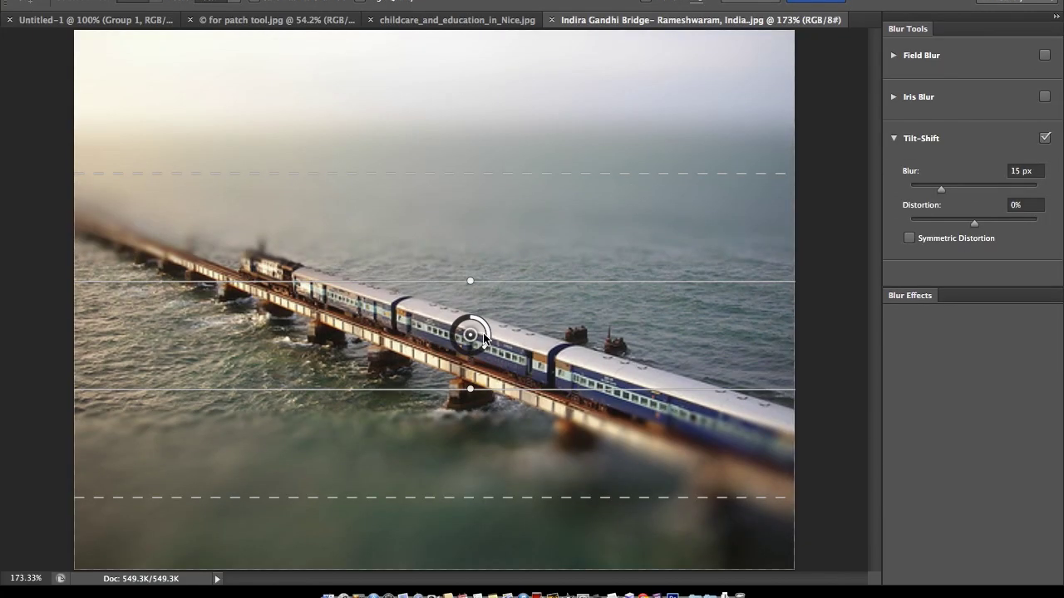
left_click_drag(484, 338, 449, 313)
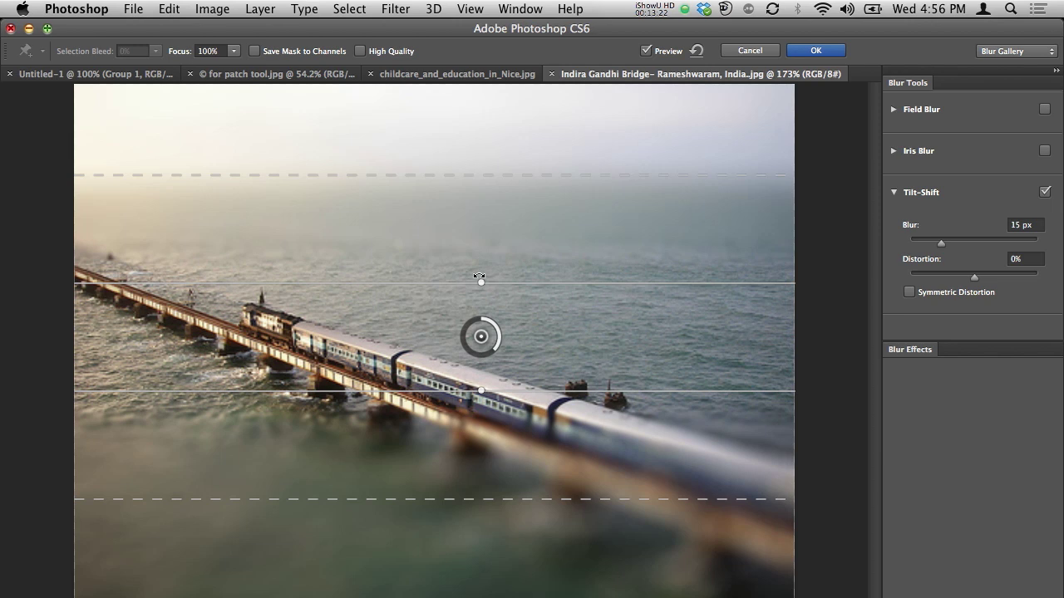
left_click_drag(493, 278, 507, 287)
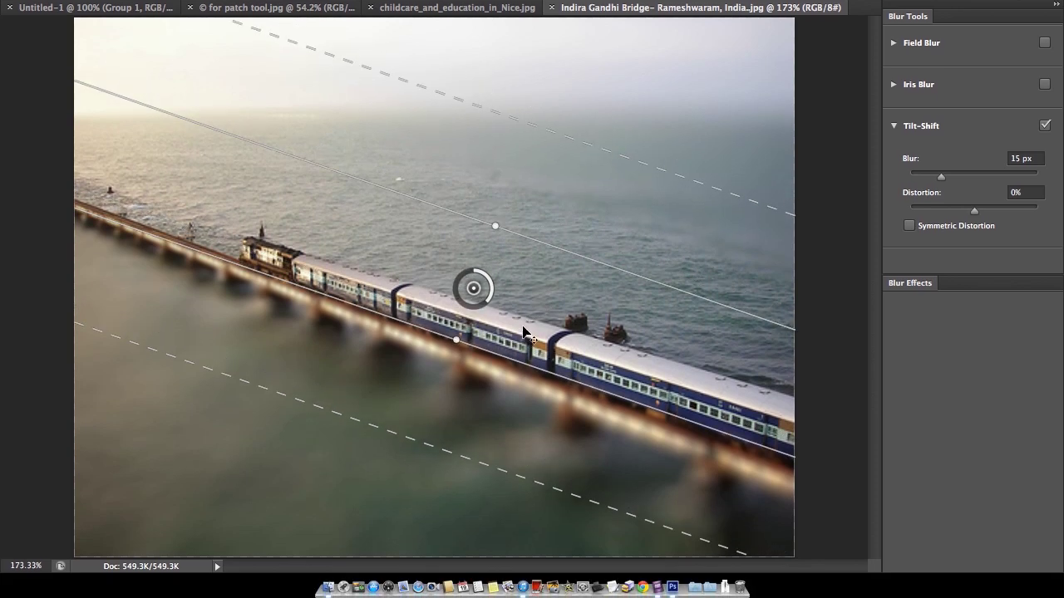
left_click_drag(524, 333, 522, 351)
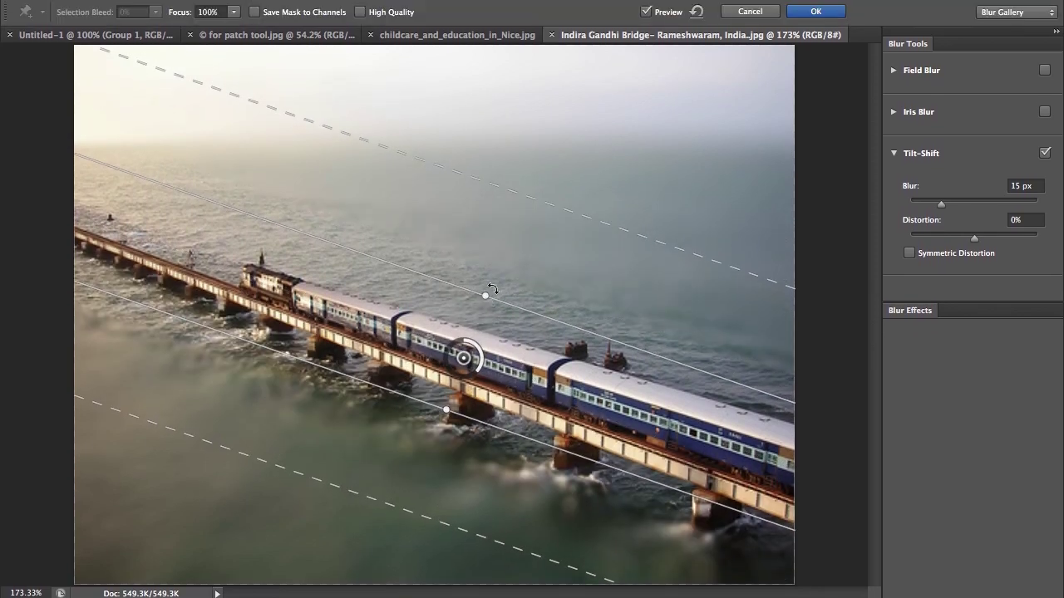
mouse_move(491, 289)
left_mouse_down()
mouse_move(502, 284)
mouse_move(502, 295)
left_mouse_up()
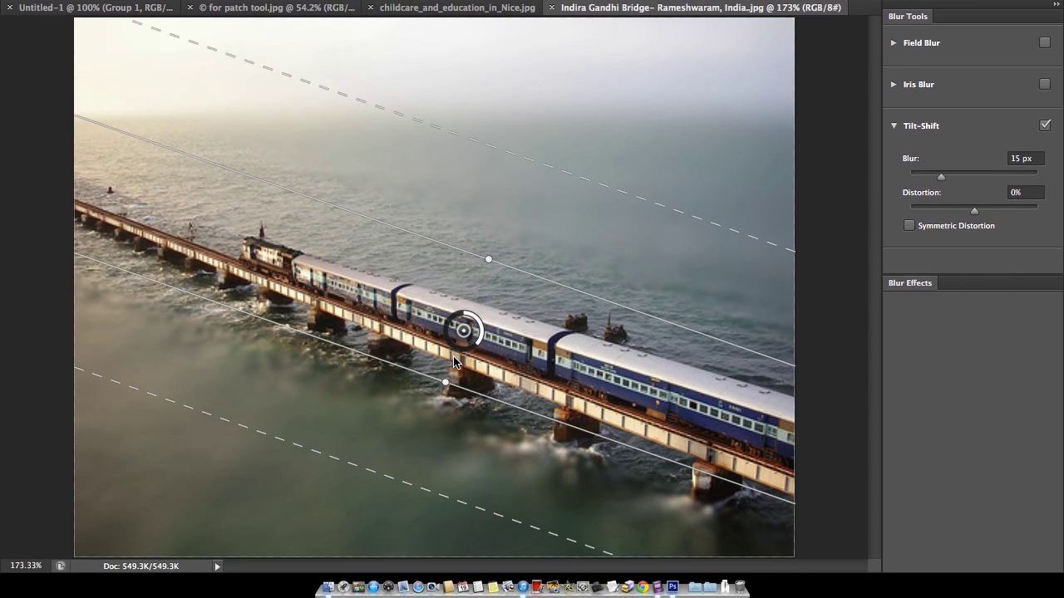
left_click_drag(445, 383, 445, 388)
left_click_drag(477, 341, 474, 356)
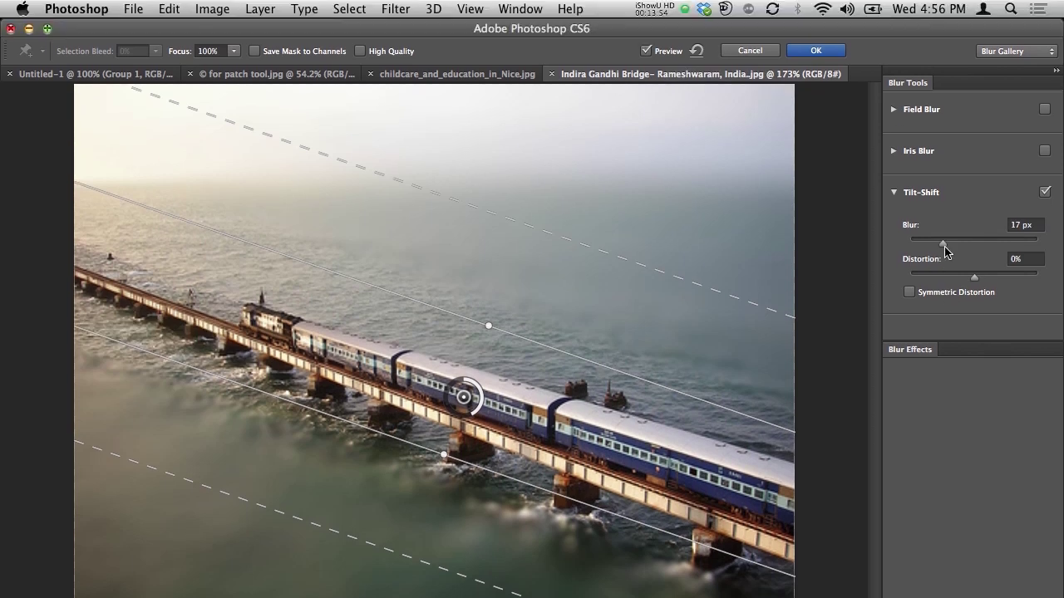
Step: Keep the Tilt-Shift blur at 15 px, set a 25% symmetric distortion, and apply the filter
left_click_drag(936, 246, 939, 246)
left_click_drag(976, 278, 958, 279)
left_click(914, 294)
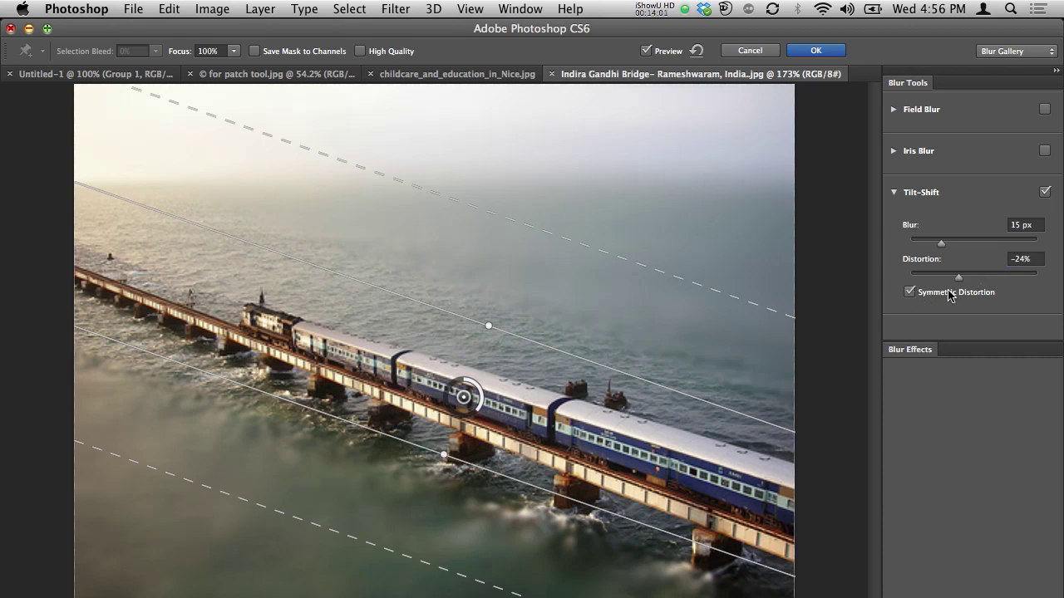
left_click(986, 278)
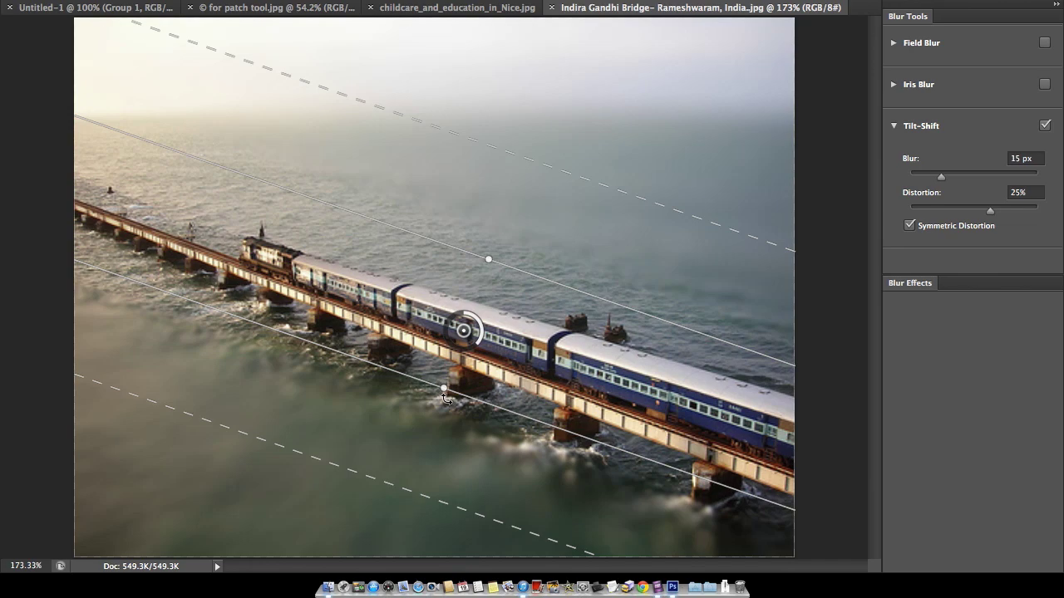
left_click_drag(444, 398, 448, 402)
left_click(816, 51)
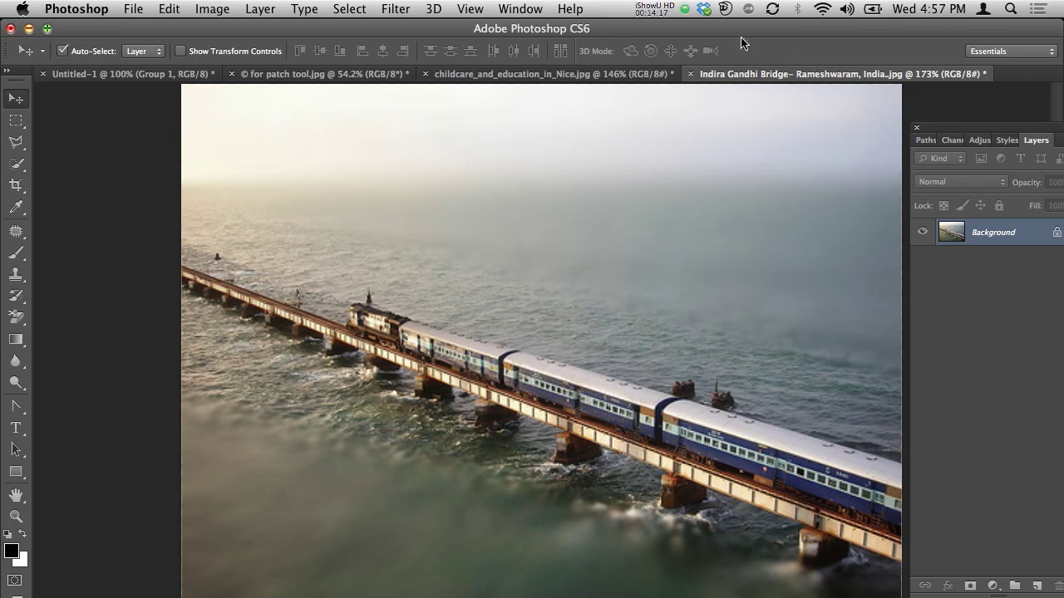
left_click(135, 9)
left_click(97, 123)
left_click(403, 10)
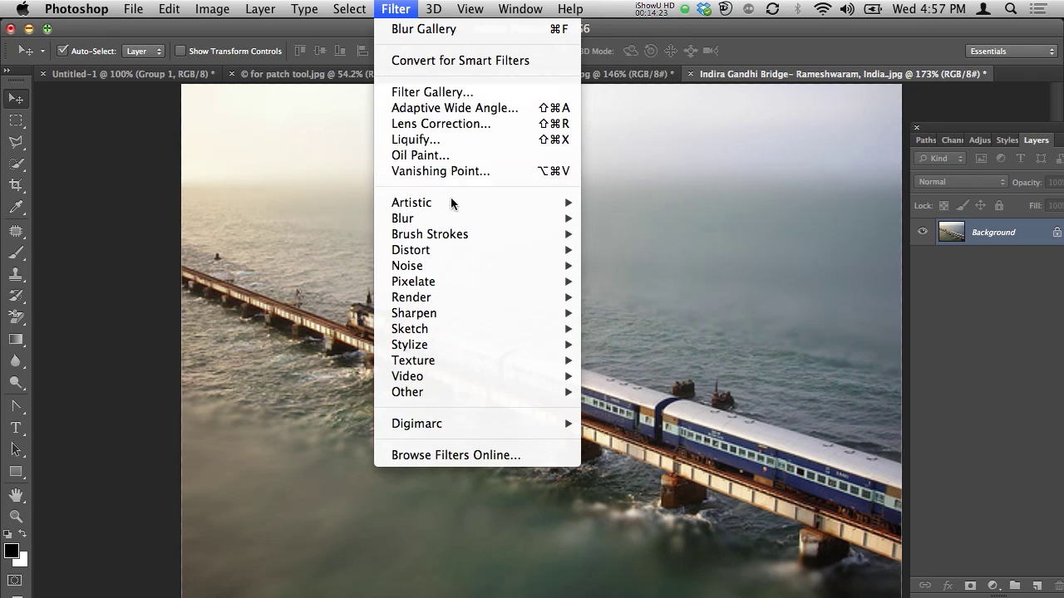
mouse_move(452, 218)
left_click(629, 218)
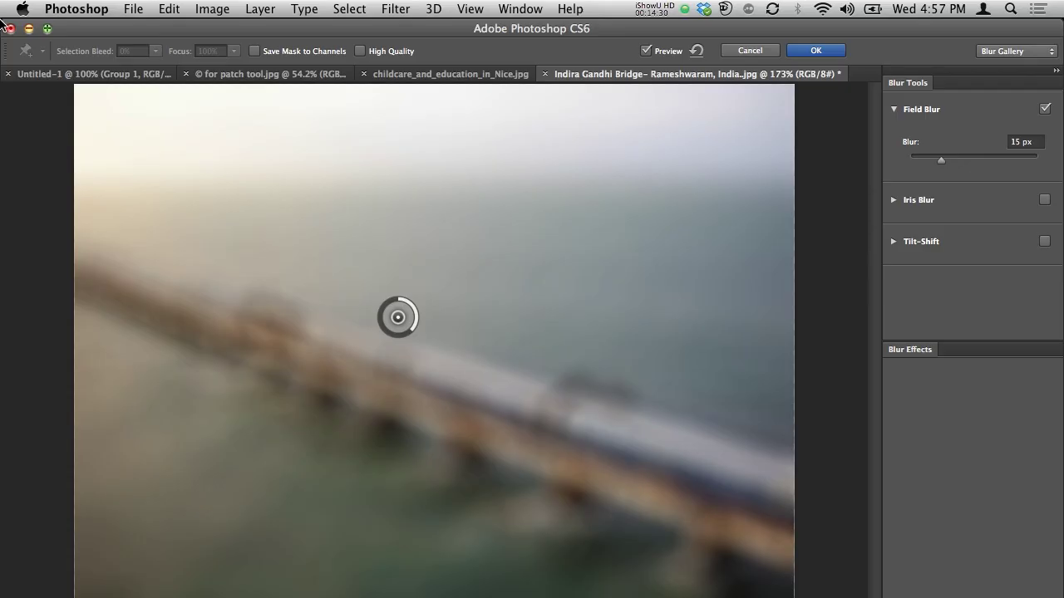
left_click(753, 52)
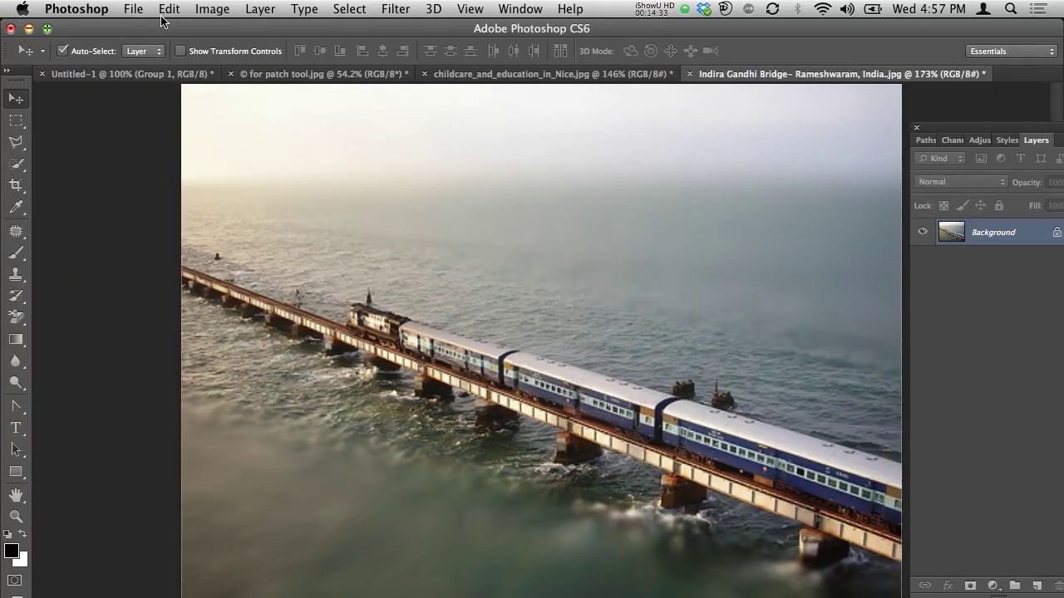
Step: Open the night city photo Capture.JPG and crop away the thin white border at its edges
left_click(135, 9)
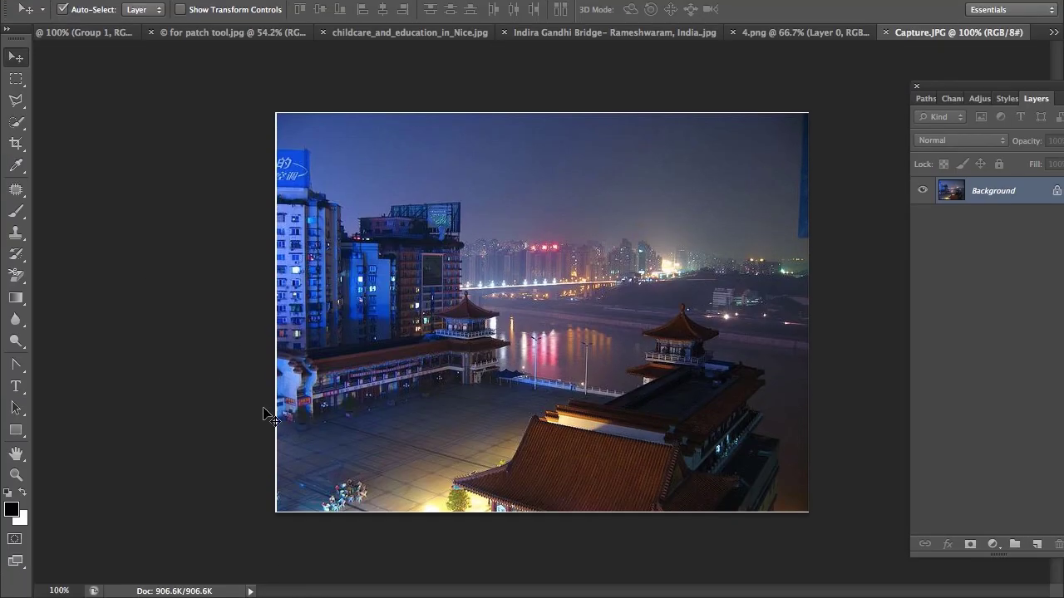
key("c")
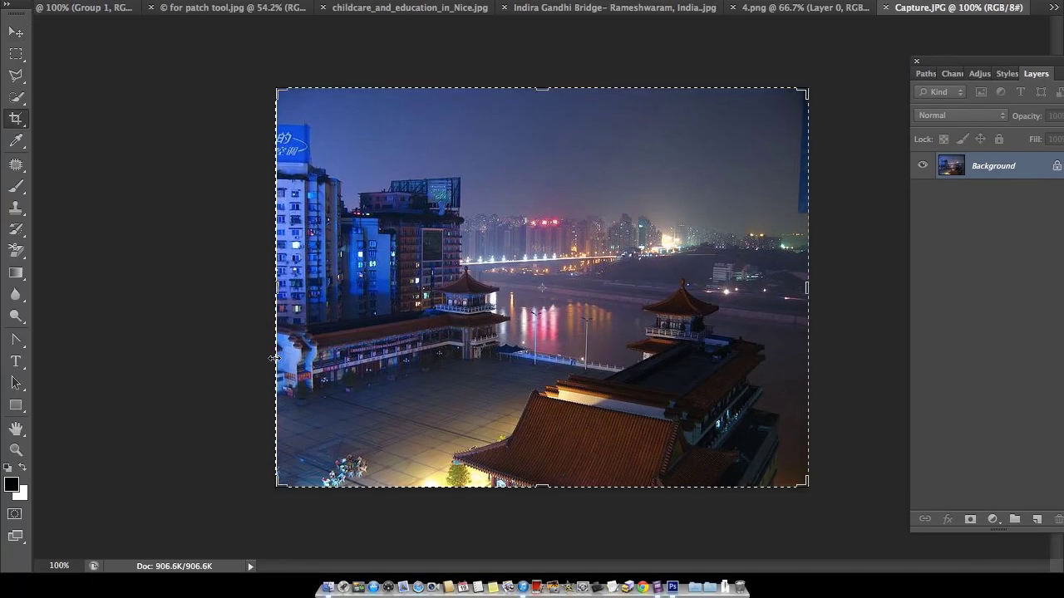
left_click_drag(277, 289, 279, 298)
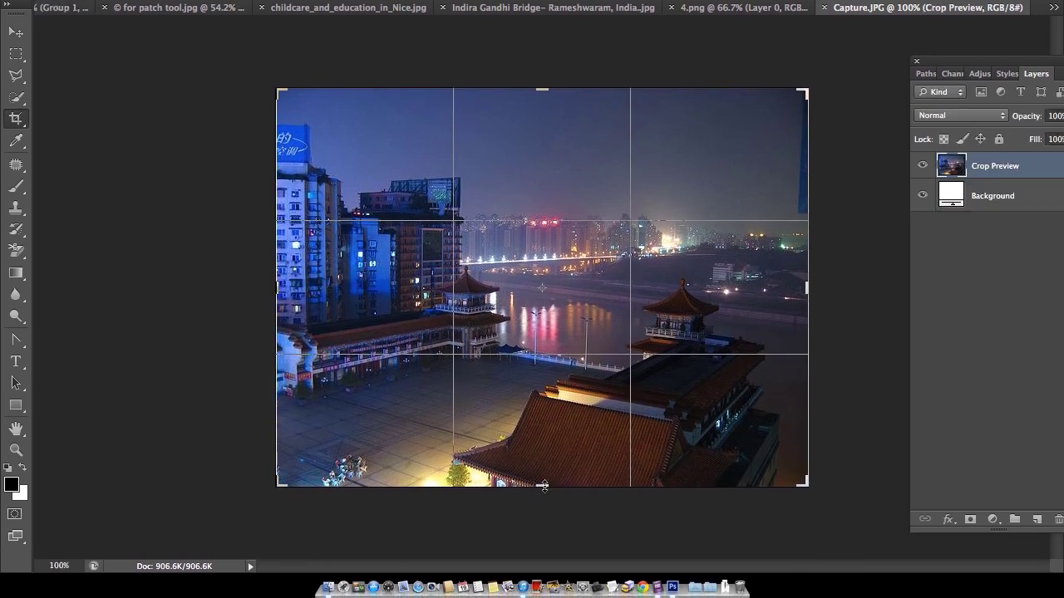
left_click_drag(543, 482, 545, 482)
key("Return")
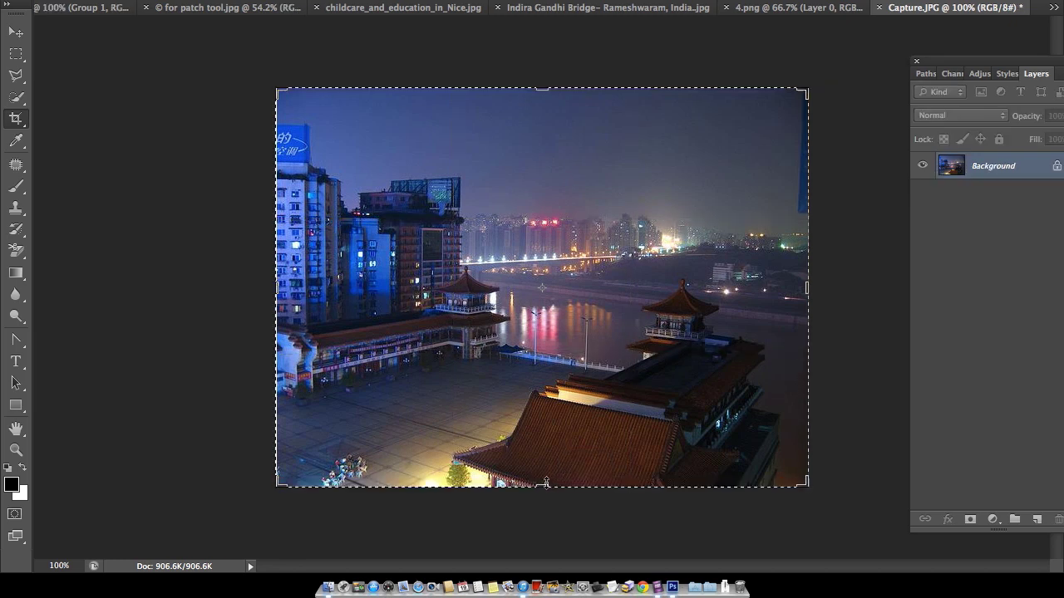
left_click(437, 393)
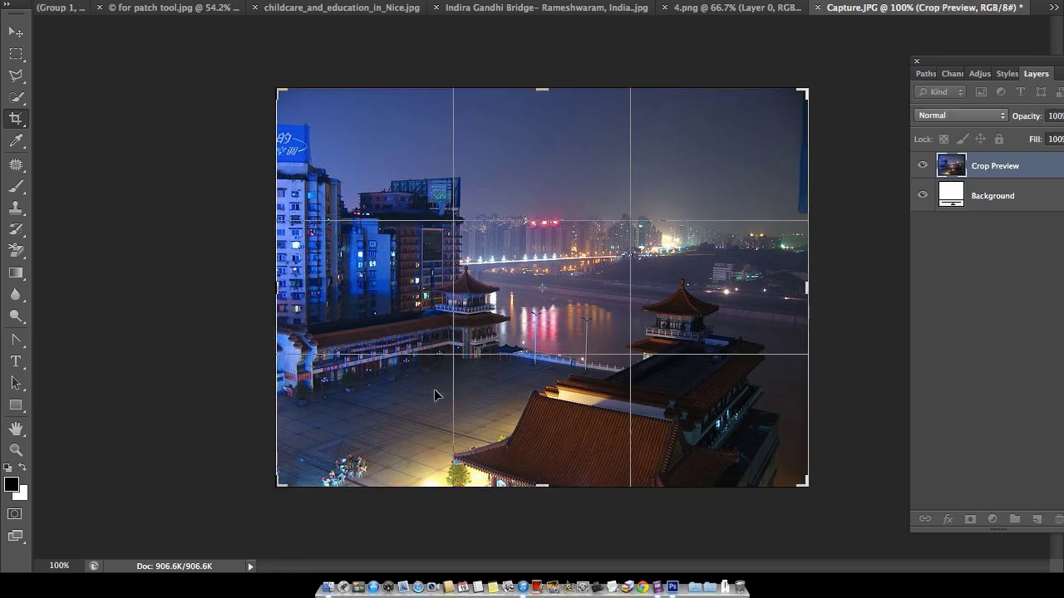
left_click_drag(277, 288, 282, 289)
key("Return")
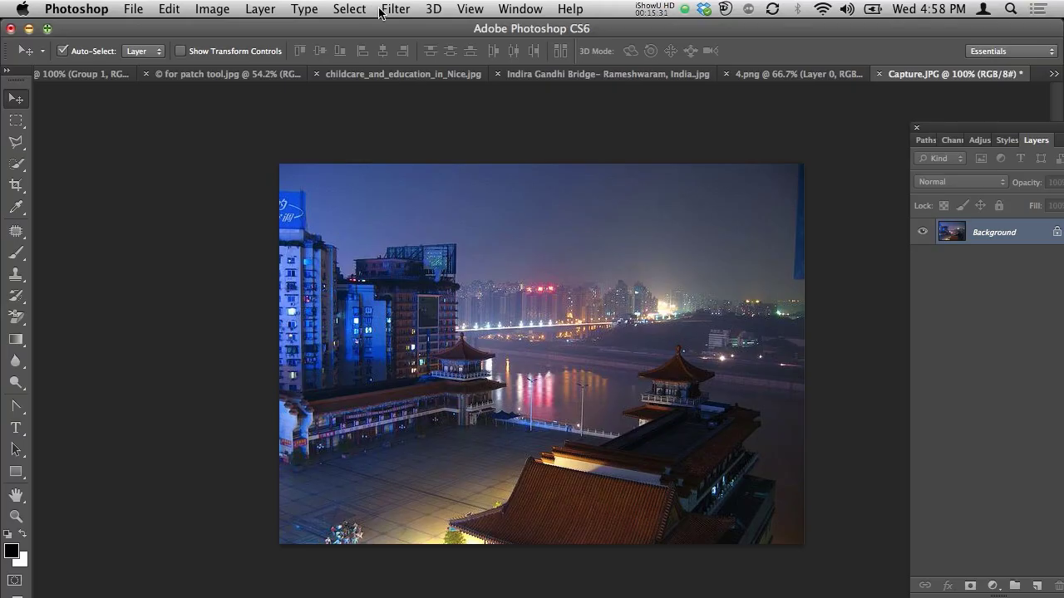
Step: Start a Field Blur on the cropped night city photo and set its blur to 11 px
left_click(395, 9)
mouse_move(439, 219)
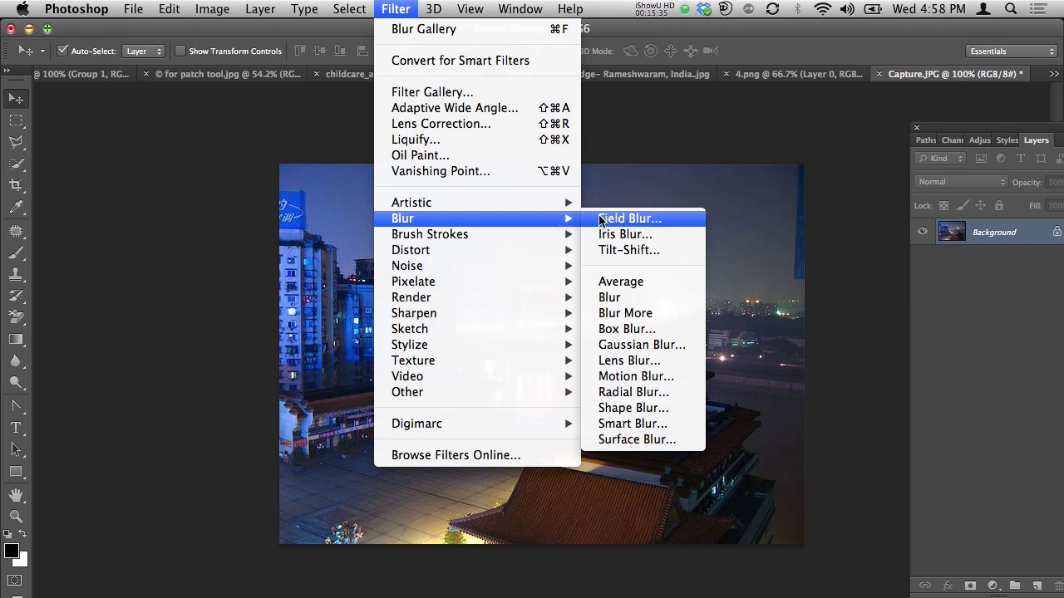
left_click(602, 218)
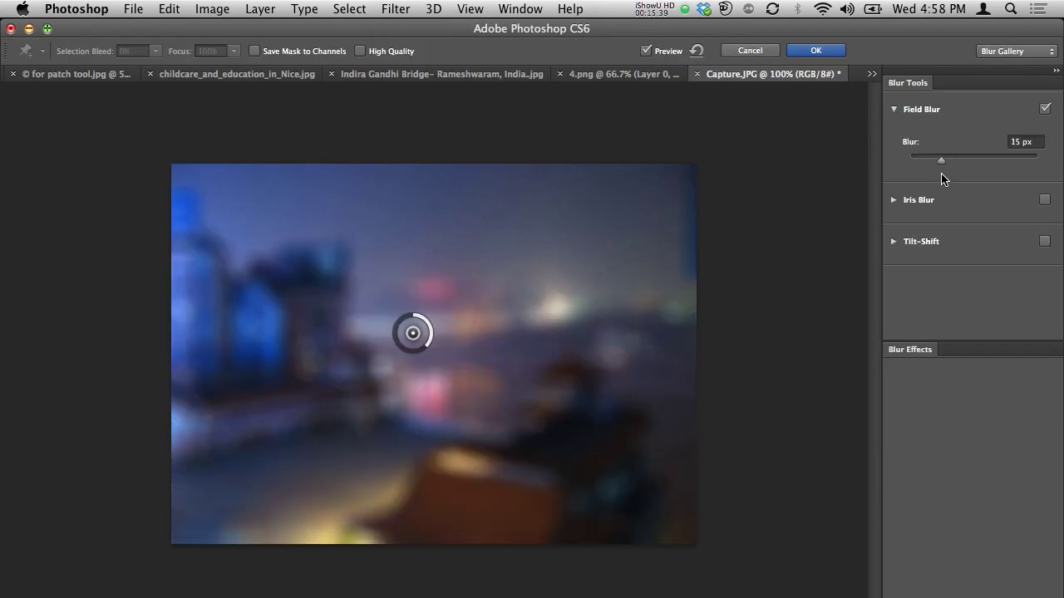
left_click_drag(946, 166, 937, 167)
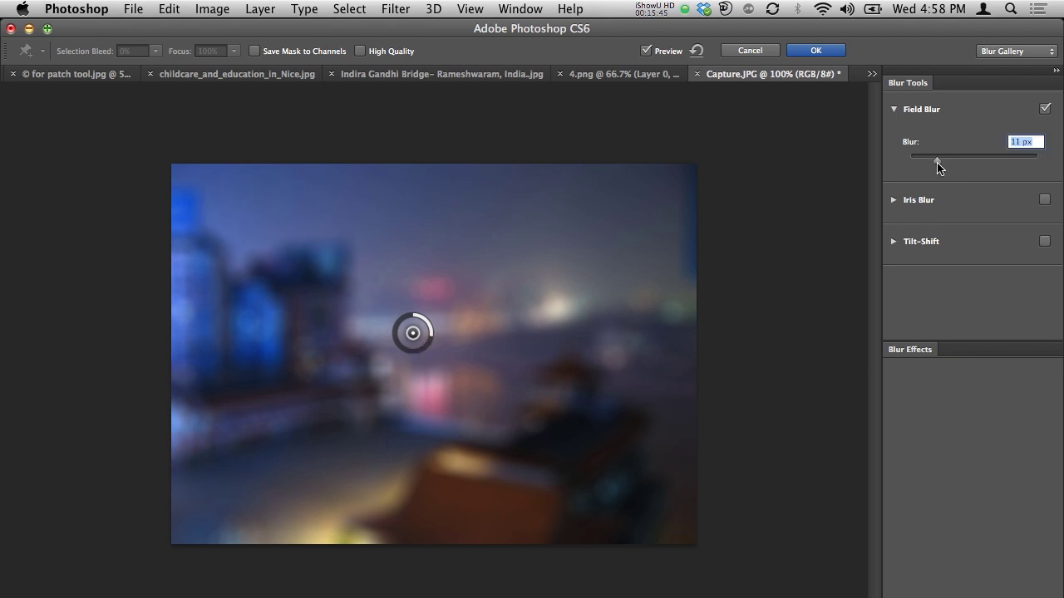
Step: In the blur effects, set Light Bokeh to 53% and the Light Range to 107–133
left_click(914, 349)
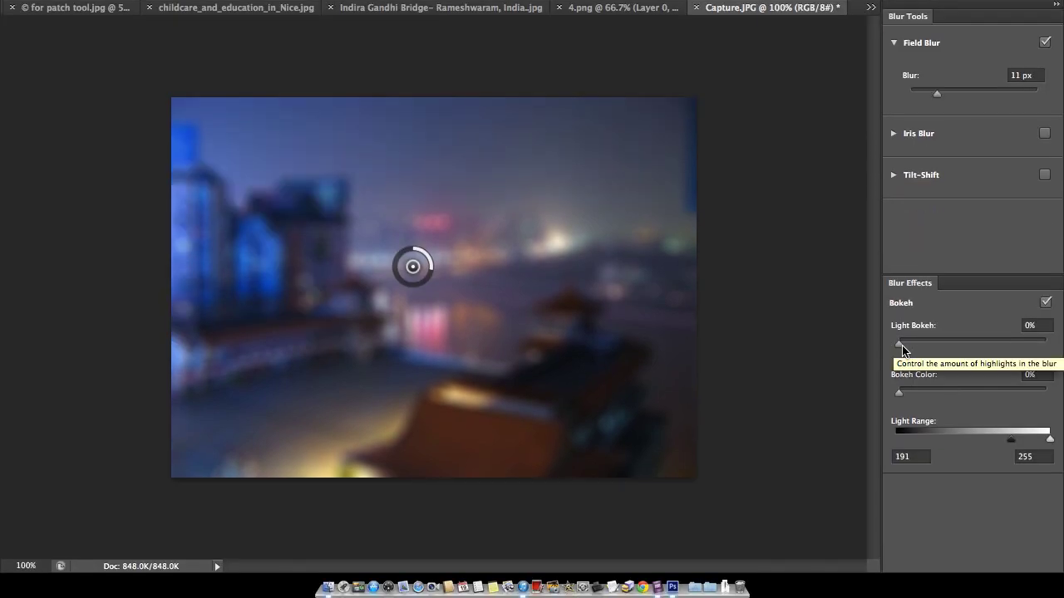
left_click_drag(902, 348, 1013, 354)
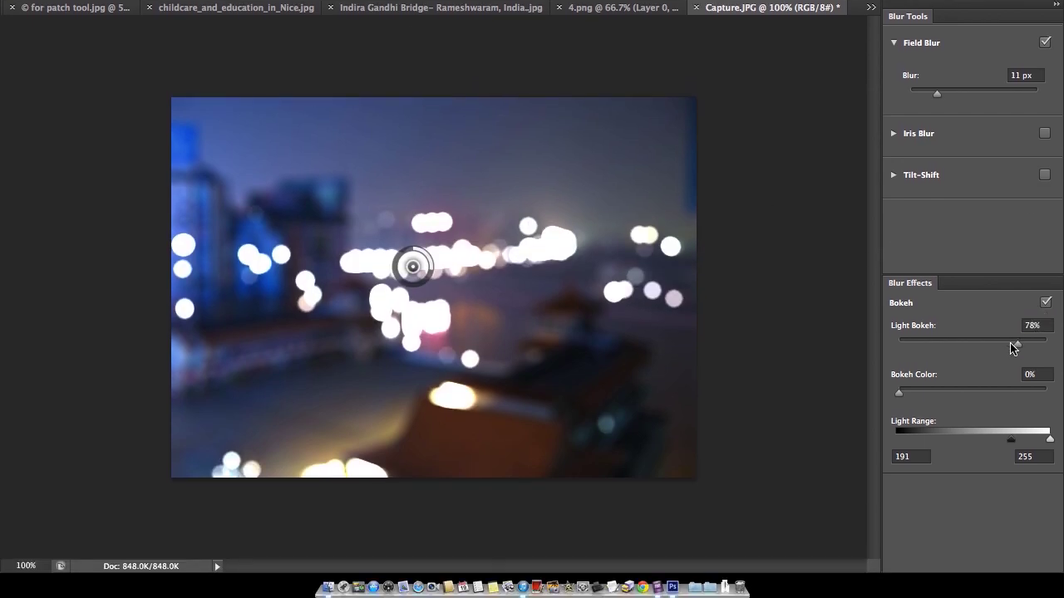
left_click_drag(1013, 348, 977, 349)
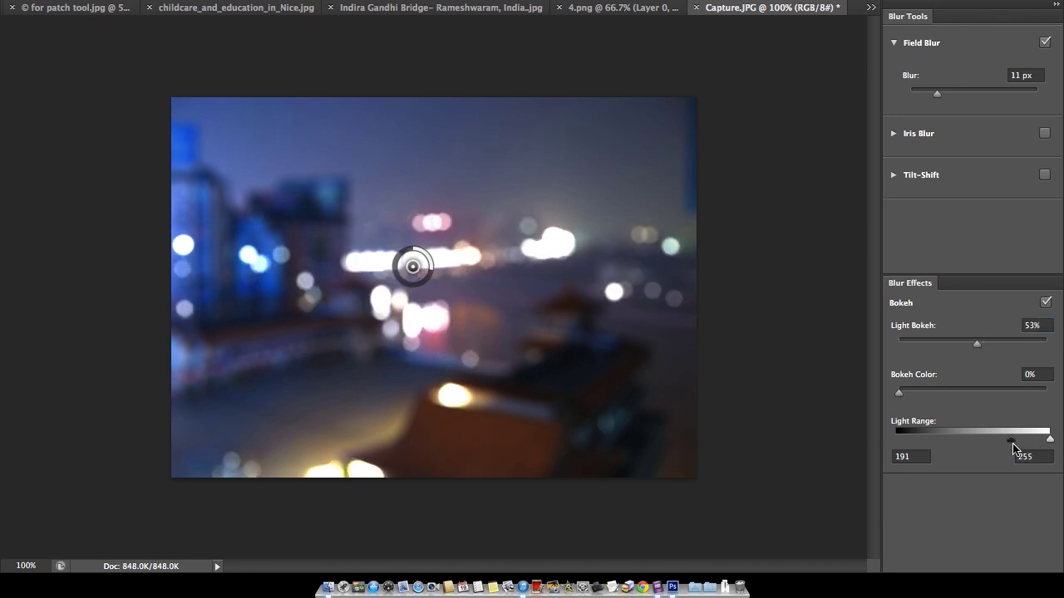
left_click_drag(1013, 449, 979, 449)
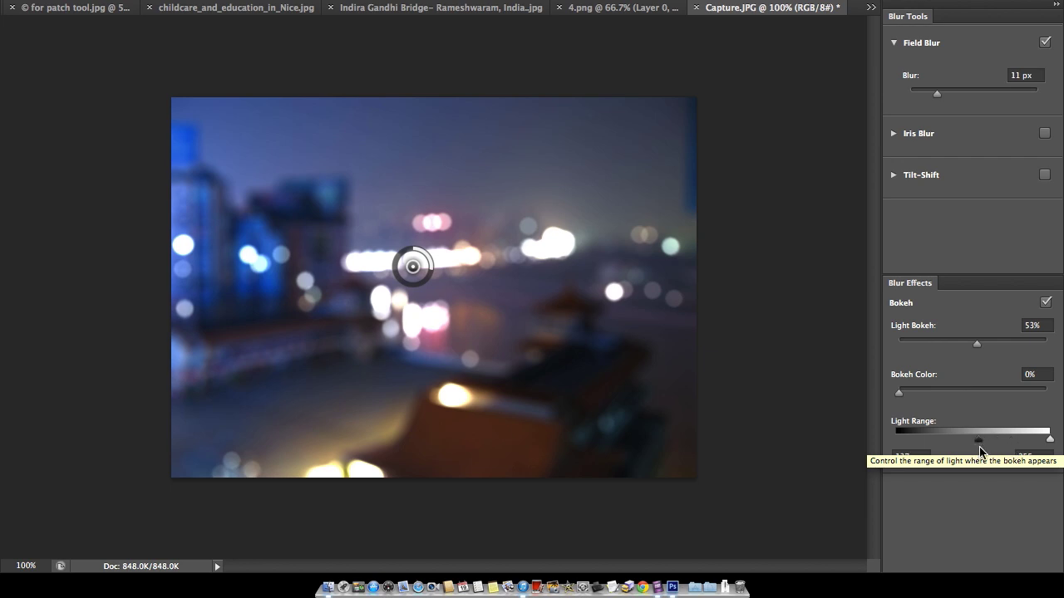
left_click_drag(1051, 441, 991, 440)
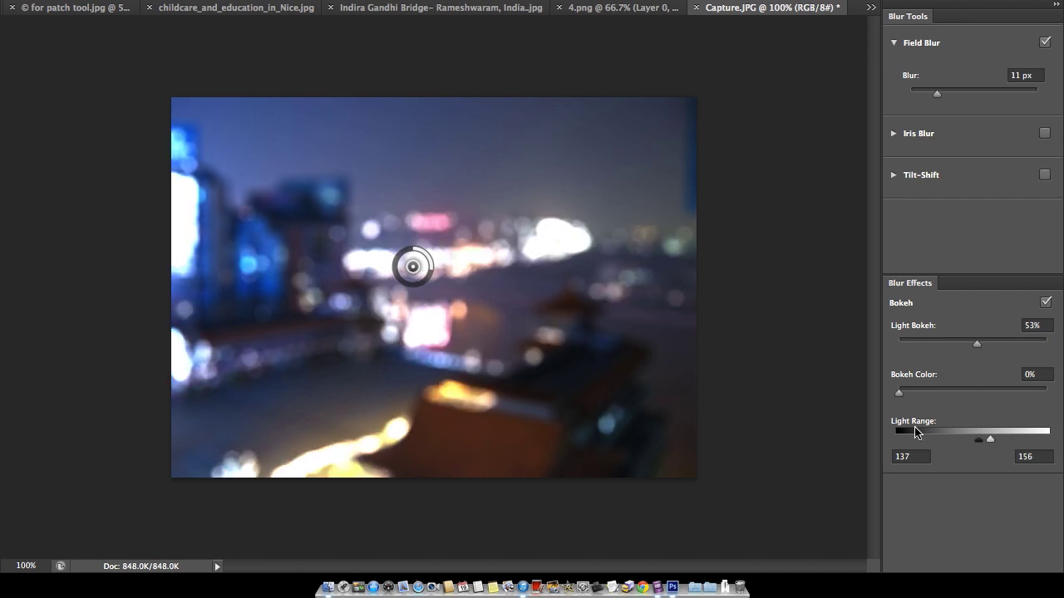
mouse_move(975, 444)
left_mouse_down()
mouse_move(960, 446)
mouse_move(989, 448)
mouse_move(957, 443)
left_mouse_up()
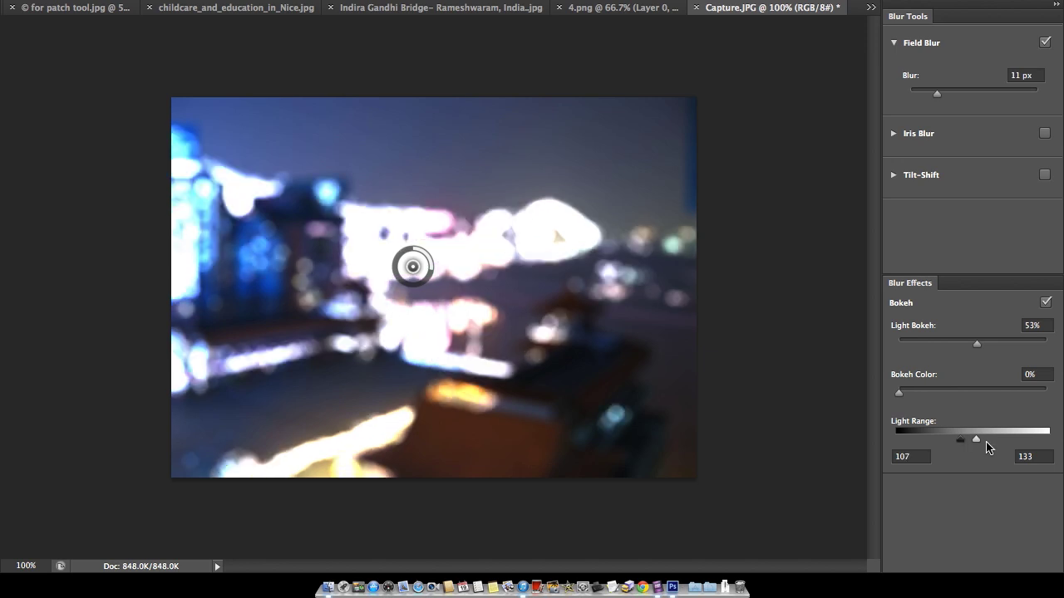
Step: Set the Bokeh Color to 24% and narrow the Light Range to 110–122
mouse_move(900, 397)
left_mouse_down()
mouse_move(940, 397)
mouse_move(919, 400)
left_mouse_up()
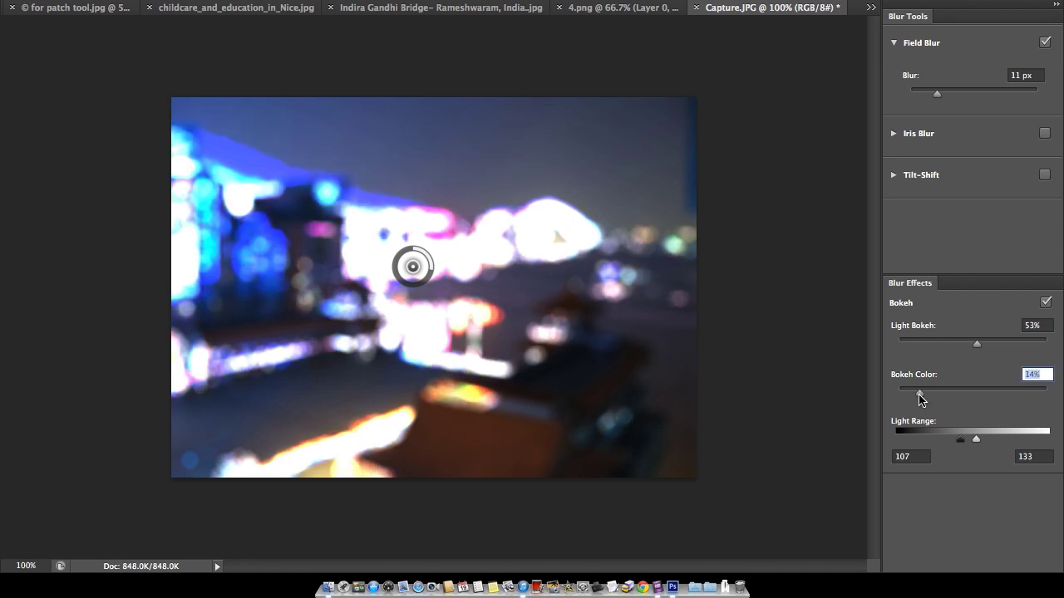
mouse_move(974, 440)
left_mouse_down()
mouse_move(986, 440)
mouse_move(959, 445)
mouse_move(980, 447)
left_mouse_up()
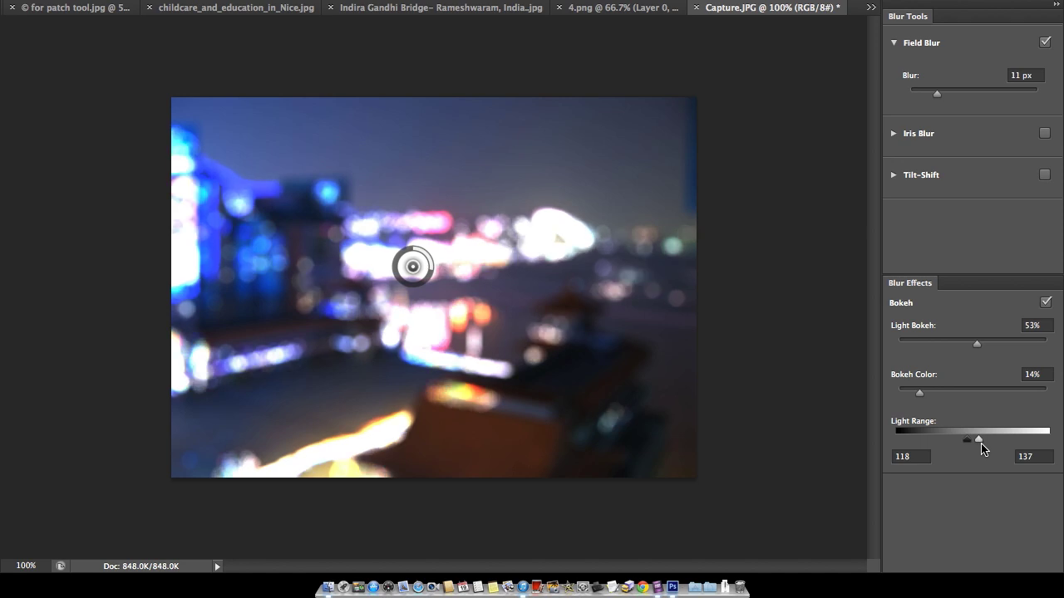
left_click_drag(966, 443, 972, 444)
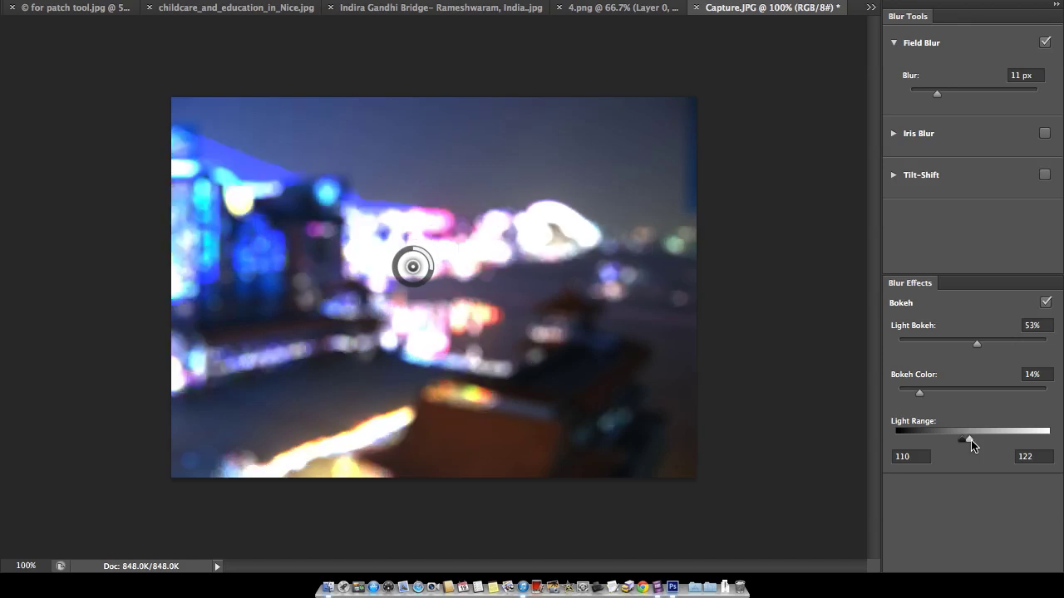
mouse_move(920, 394)
left_mouse_down()
mouse_move(939, 401)
mouse_move(930, 403)
left_mouse_up()
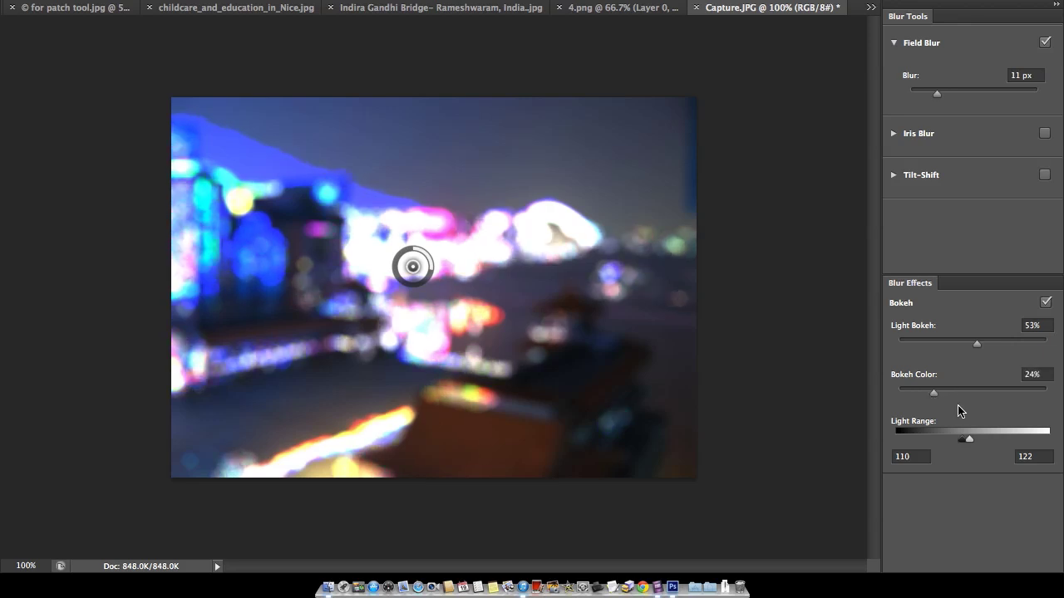
Step: Raise the Light Bokeh to 63% and set the Light Range to 111–128
mouse_move(976, 344)
left_mouse_down()
mouse_move(1001, 346)
mouse_move(993, 352)
left_mouse_up()
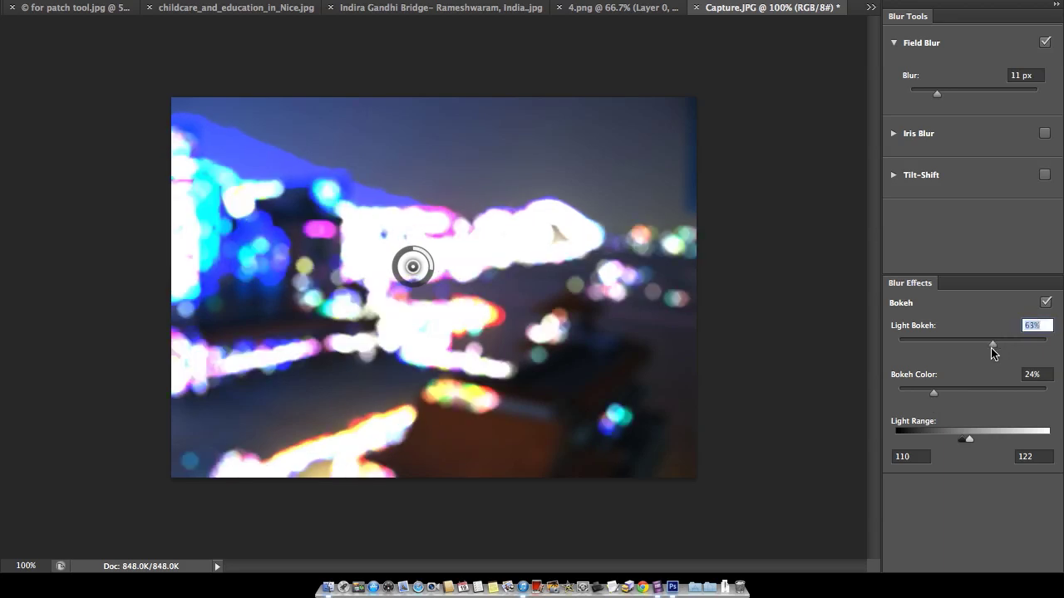
left_click_drag(969, 440, 983, 444)
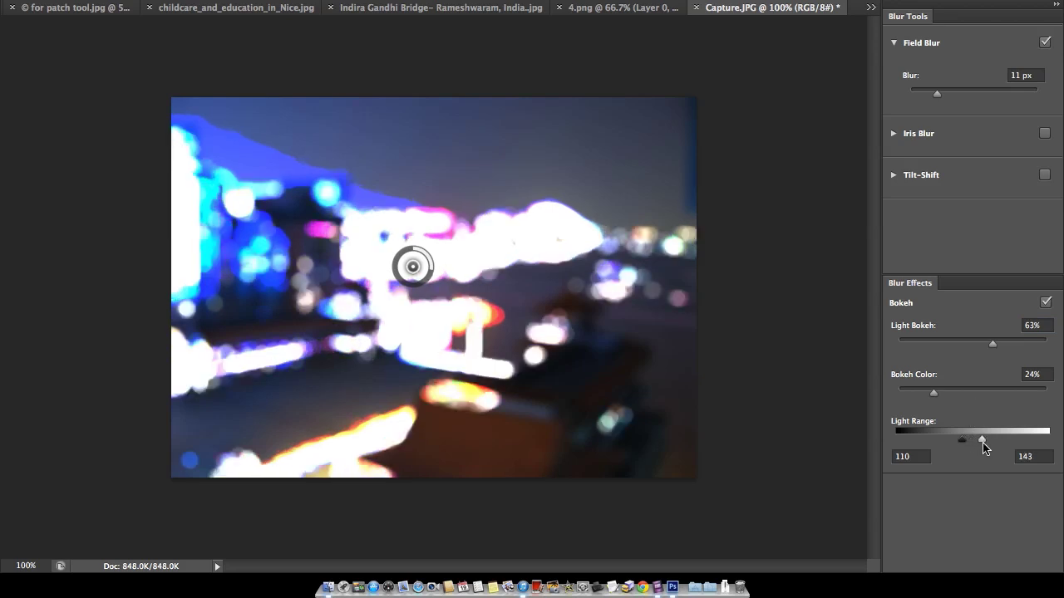
left_click_drag(981, 442, 971, 442)
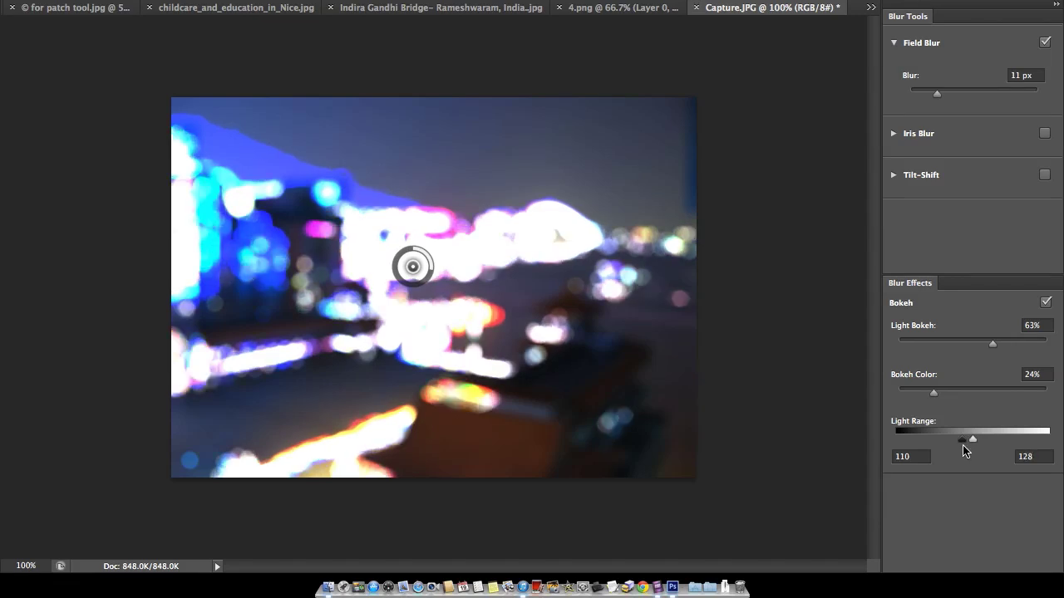
mouse_move(954, 443)
left_mouse_down()
mouse_move(965, 443)
mouse_move(954, 446)
left_mouse_up()
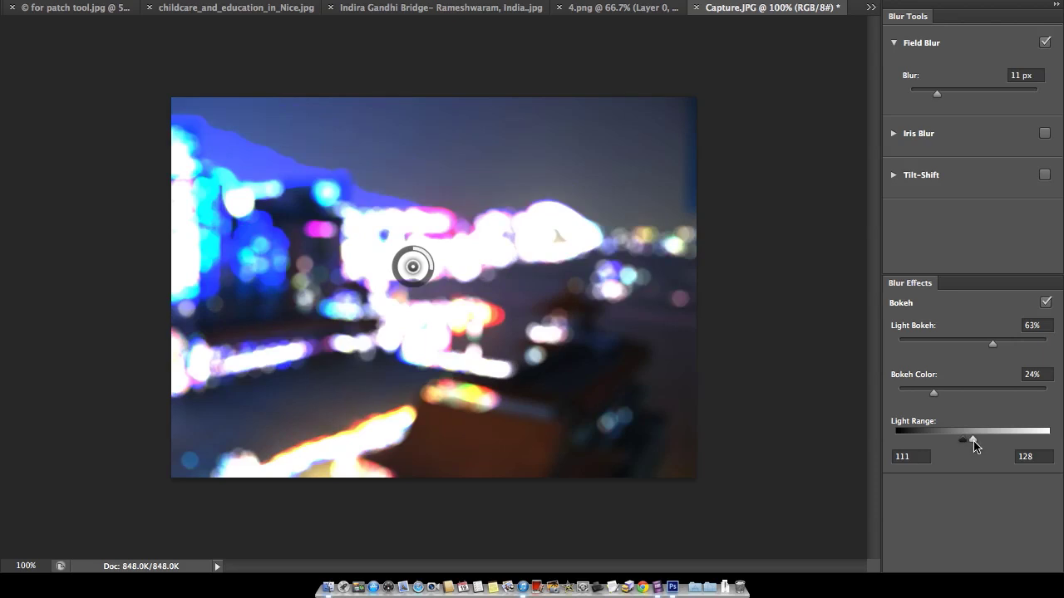
Step: Try wider Light Range values, settle on 110–119, and apply the Field Blur to the night city photo
left_click_drag(981, 446, 984, 446)
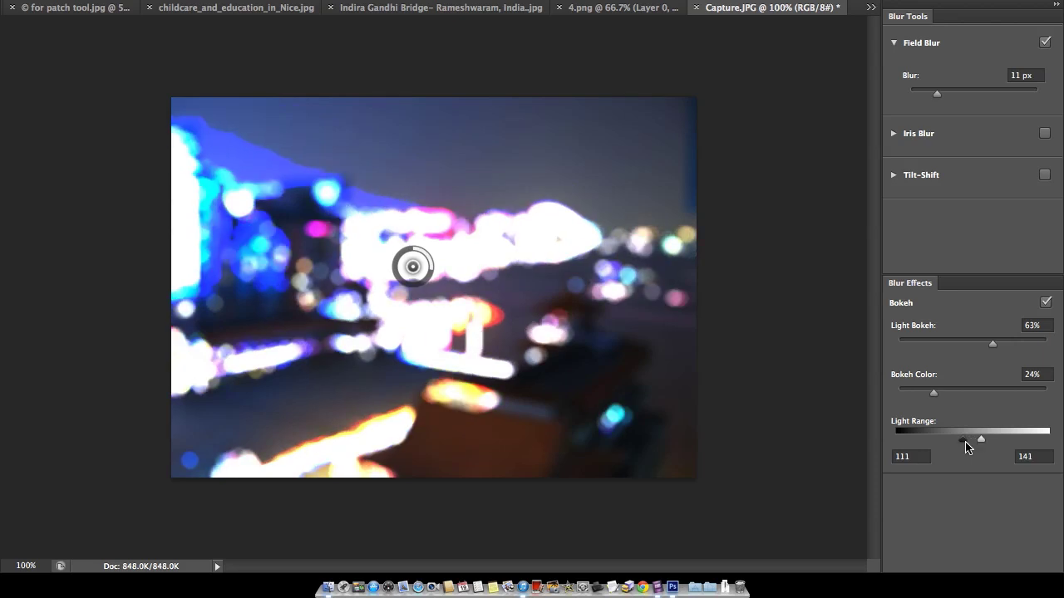
left_click_drag(974, 447, 970, 448)
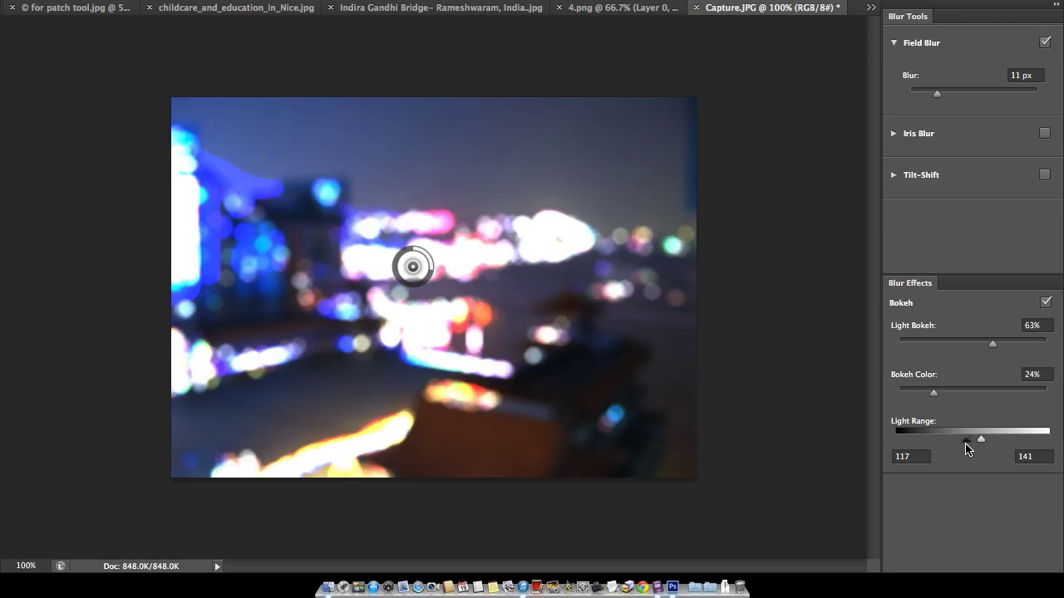
left_click_drag(982, 441, 978, 442)
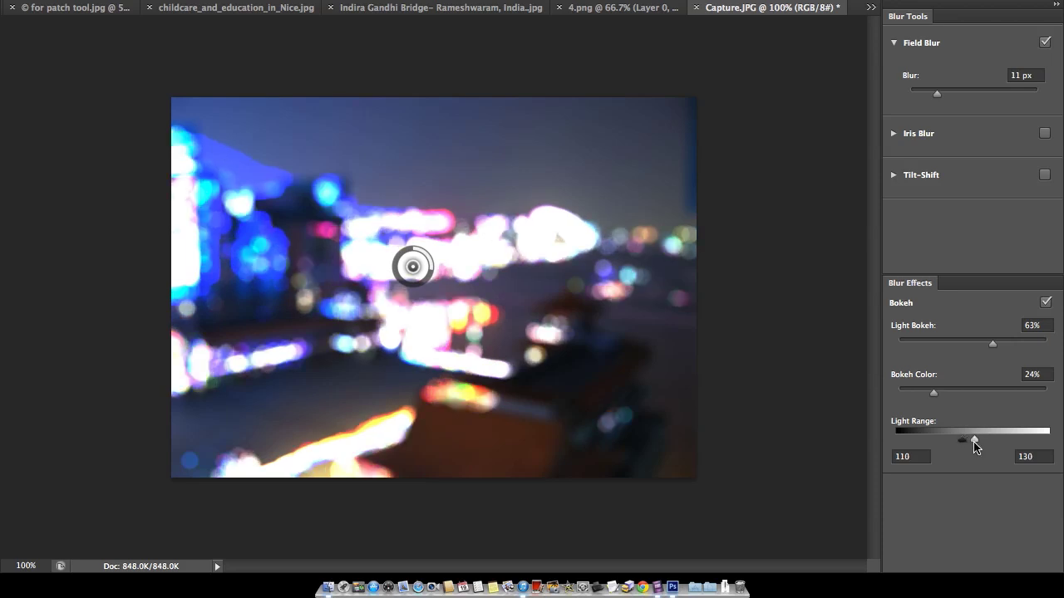
left_click_drag(967, 442, 954, 448)
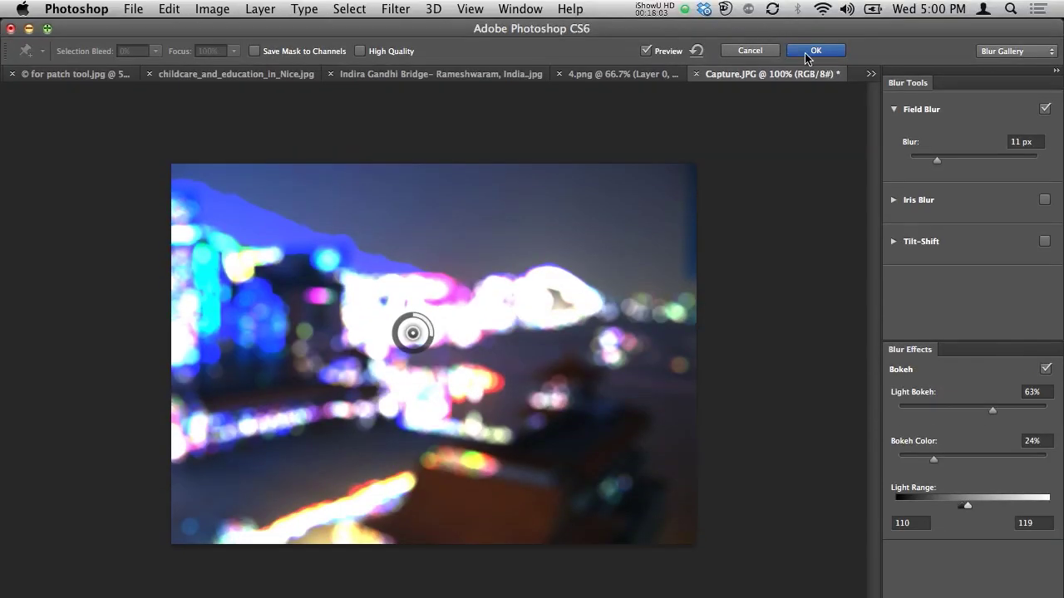
left_click(815, 53)
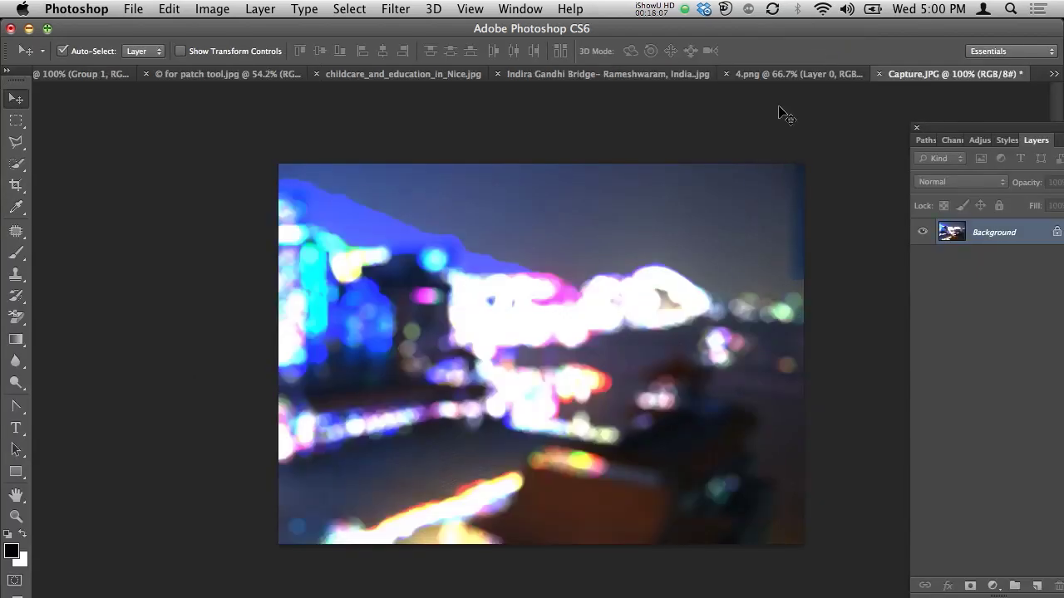
Step: Bring the dancing woman cutout from 4.png into the blurred Capture.JPG photo as a new layer
left_click(742, 81)
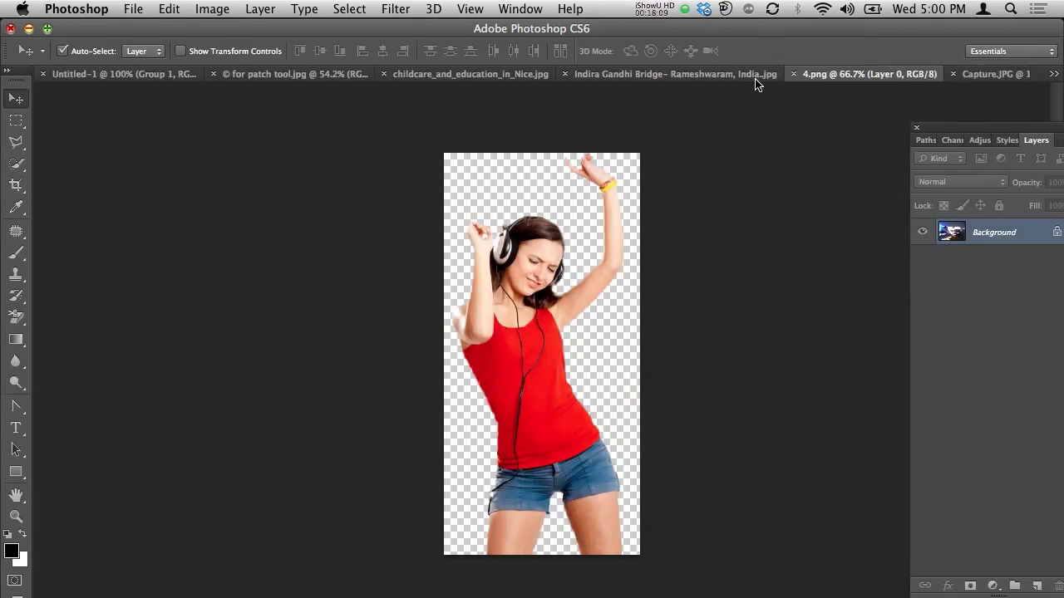
left_click_drag(813, 78, 741, 142)
left_click_drag(637, 268, 641, 301)
Step: Scale the woman down to slightly under 77% and place her on the right side of the city photo, cropped at the thighs
key("ctrl+t")
left_click_drag(549, 123, 605, 253)
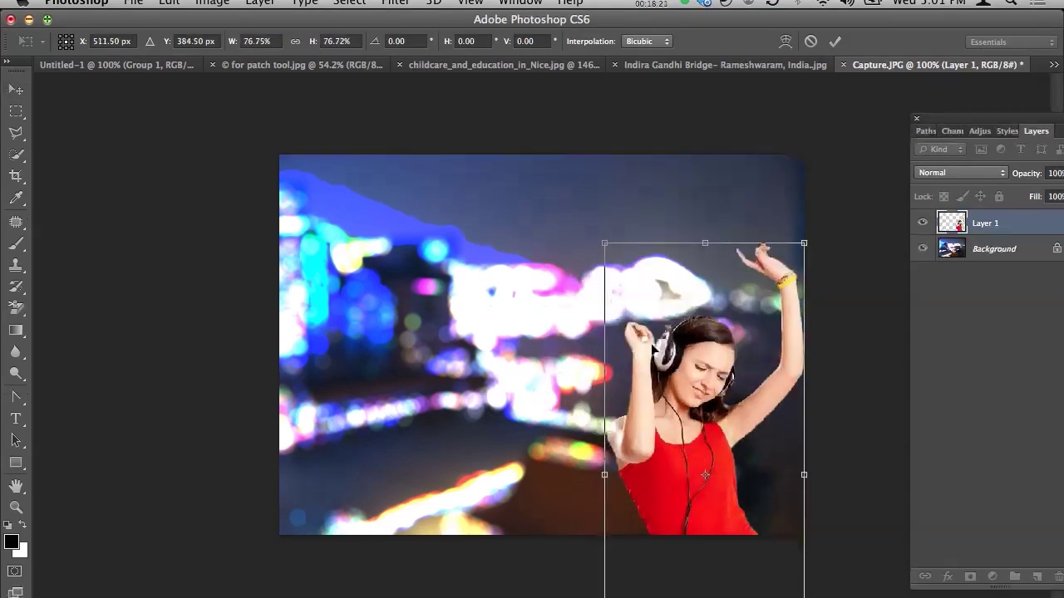
left_click_drag(652, 345, 641, 218)
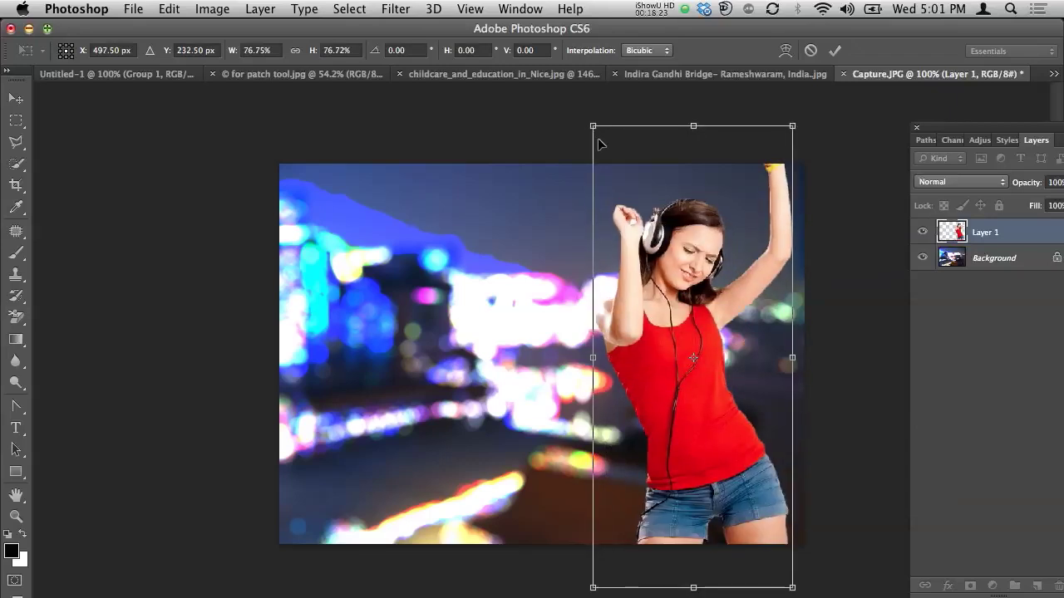
left_click_drag(600, 144, 609, 143)
left_click_drag(657, 256, 658, 264)
key("Return")
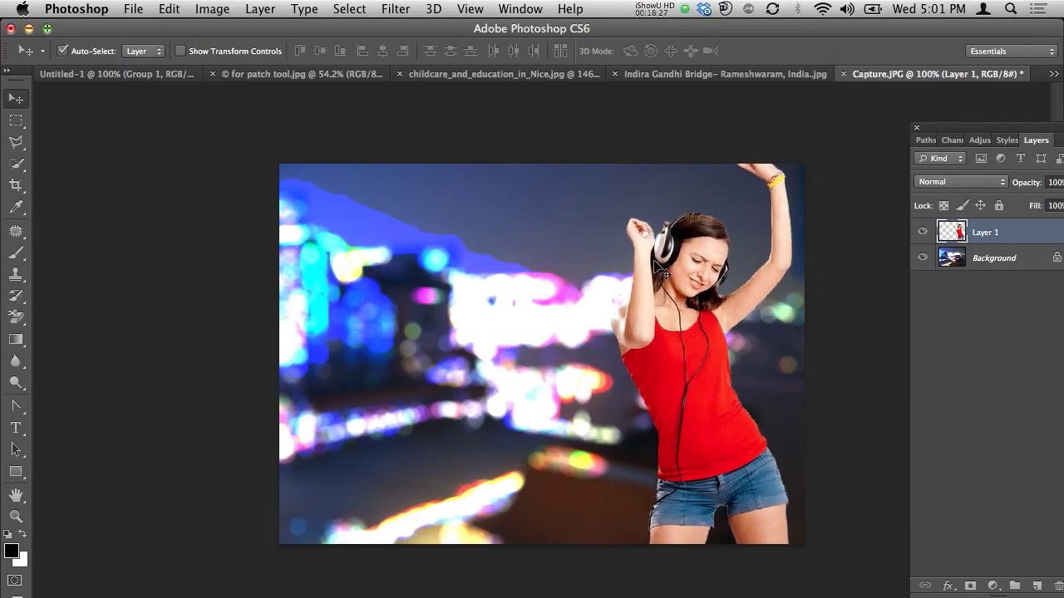